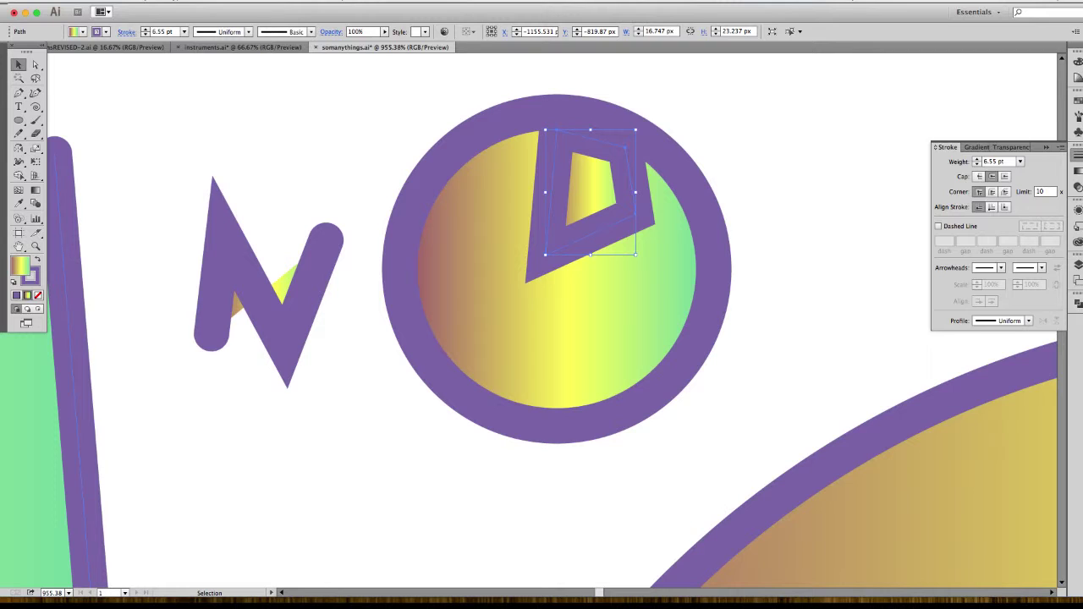
Remove the stroke from the four-sided shape inside the purple-outlined circle and deselect everything.
{"action": "left_click", "coordinate": [38, 296]}
{"action": "left_click", "coordinate": [19, 77]}
{"action": "left_click", "coordinate": [591, 195]}
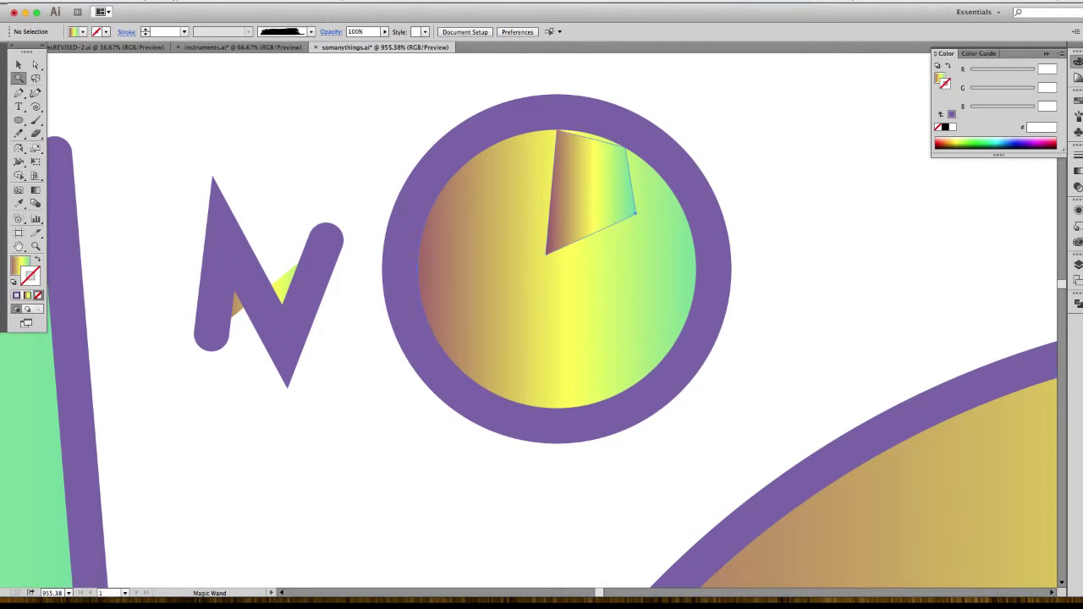
{"action": "key", "text": "super+a"}
{"action": "left_click", "coordinate": [18, 64]}
{"action": "left_click", "coordinate": [184, 130]}
Duplicate the purple-outlined gradient circle to the upper right of the original with the Stroke settings open.
{"action": "left_click_drag", "start_coordinate": [338, 170], "coordinate": [222, 160]}
{"action": "left_click", "coordinate": [1078, 155]}
{"action": "key", "text": "super+F10"}
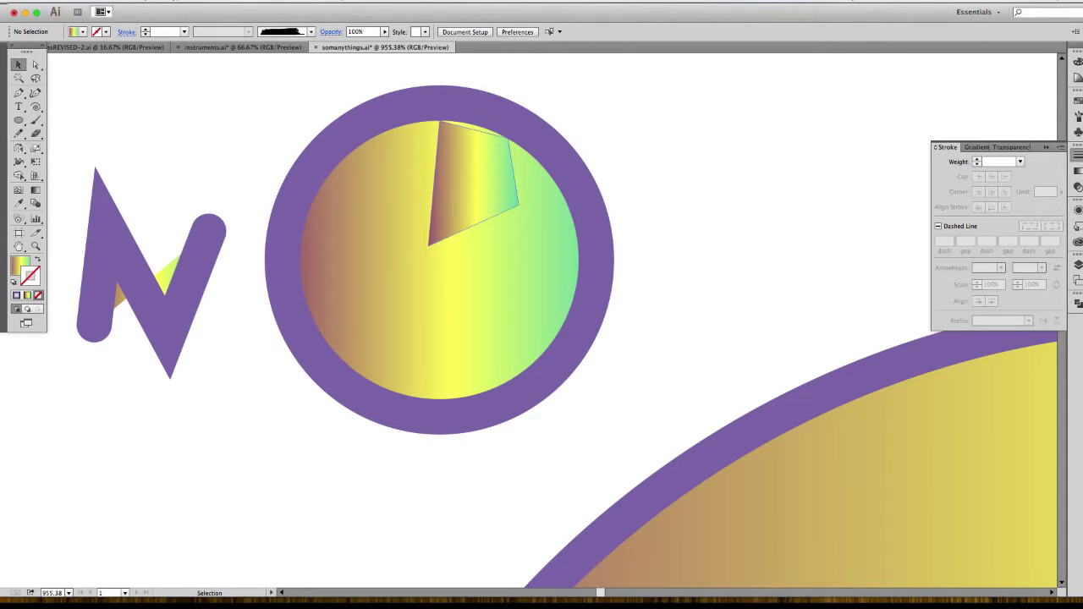
{"action": "left_click_drag", "start_coordinate": [429, 320], "coordinate": [841, 215]}
{"action": "left_click_drag", "start_coordinate": [838, 218], "coordinate": [612, 353]}
{"action": "left_click_drag", "start_coordinate": [723, 318], "coordinate": [684, 313]}
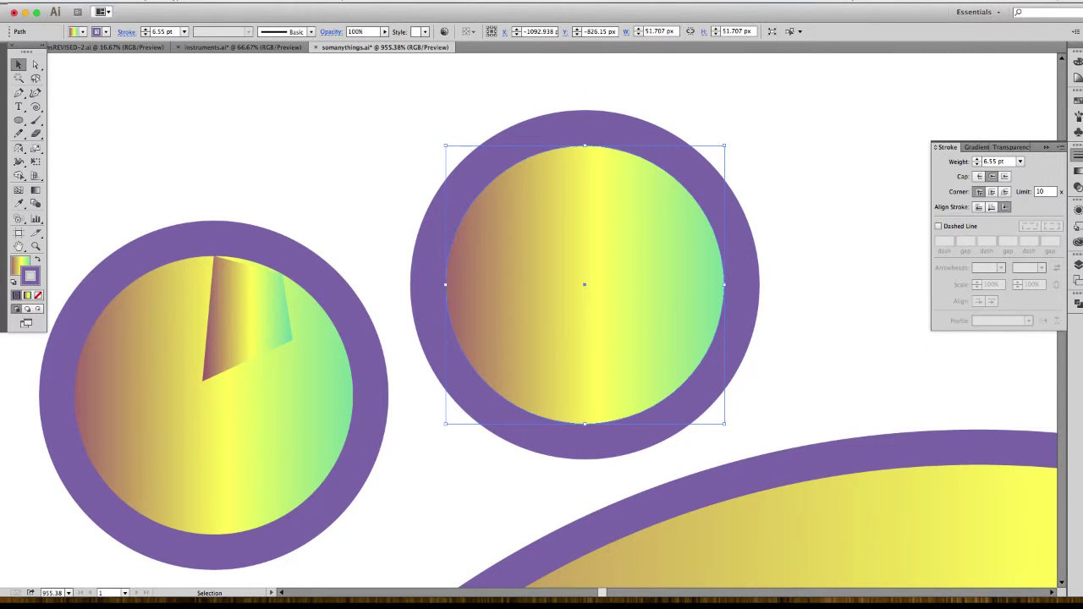
Reduce the copied circle's stroke weight to 2 pt and make the stroke a dashed line.
{"action": "left_click", "coordinate": [977, 164]}
{"action": "left_click", "coordinate": [977, 164]}
{"action": "left_click", "coordinate": [977, 165]}
{"action": "left_click", "coordinate": [977, 164]}
{"action": "left_click", "coordinate": [976, 164]}
{"action": "left_click", "coordinate": [939, 226]}
{"action": "left_click_drag", "start_coordinate": [813, 279], "coordinate": [741, 275]}
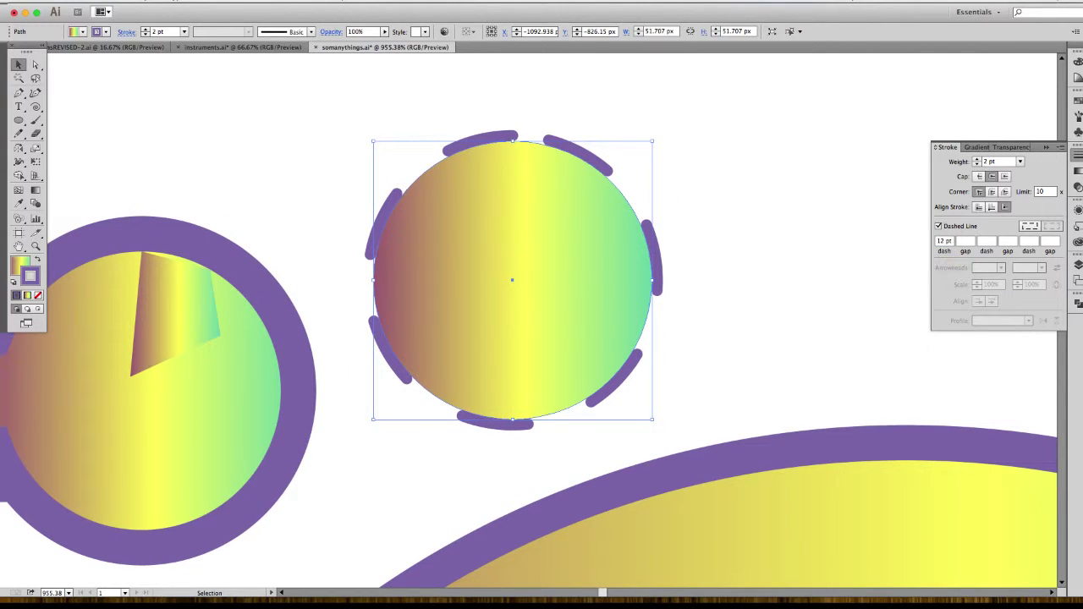
Set the first dash length of the circle's dashed stroke to 4 pt.
{"action": "left_click", "coordinate": [964, 242]}
{"action": "double_click", "coordinate": [942, 242]}
{"action": "left_click", "coordinate": [945, 242]}
{"action": "key", "text": "BackSpace"}
{"action": "key", "text": "BackSpace"}
{"action": "type", "text": "4"}
{"action": "key", "text": "Tab"}
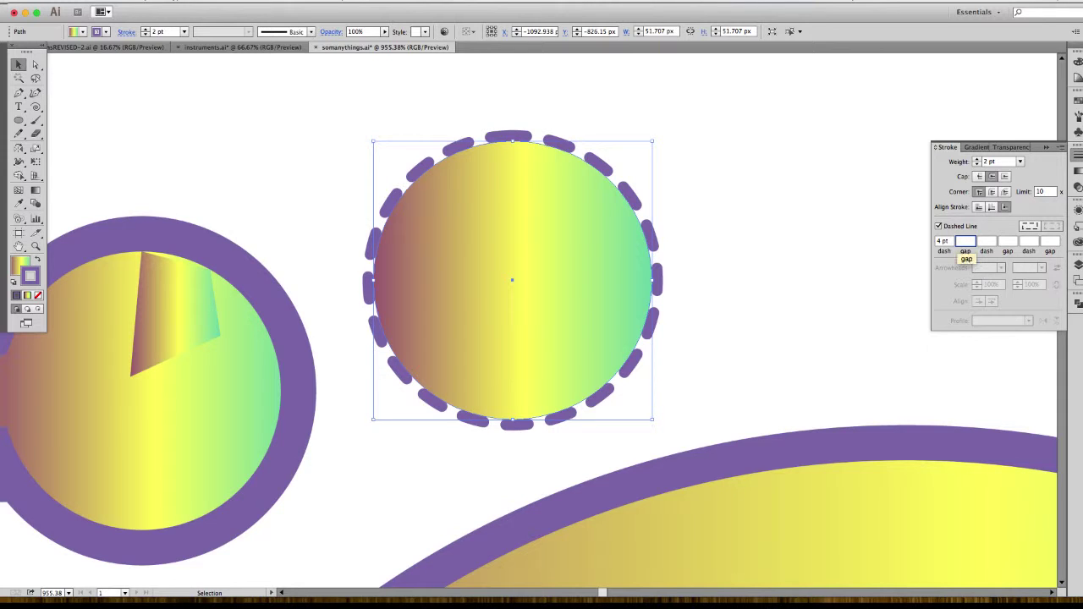
Set the dashed stroke's first gap to 12 pt and its second dash to 35 pt, then deselect the circle.
{"action": "type", "text": "12"}
{"action": "left_click", "coordinate": [987, 241]}
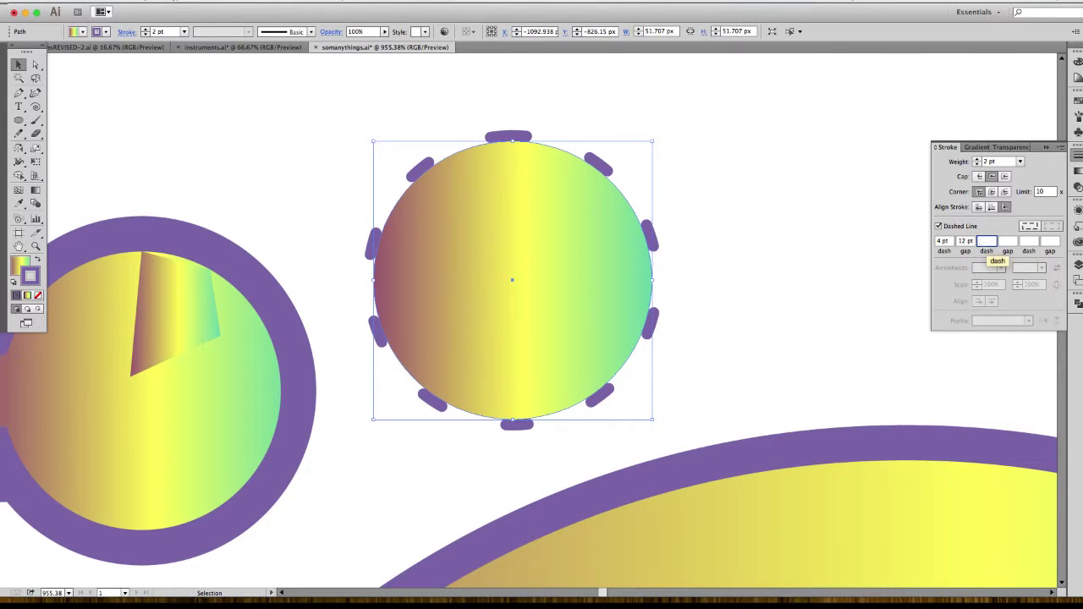
{"action": "type", "text": "35"}
{"action": "key", "text": "Tab"}
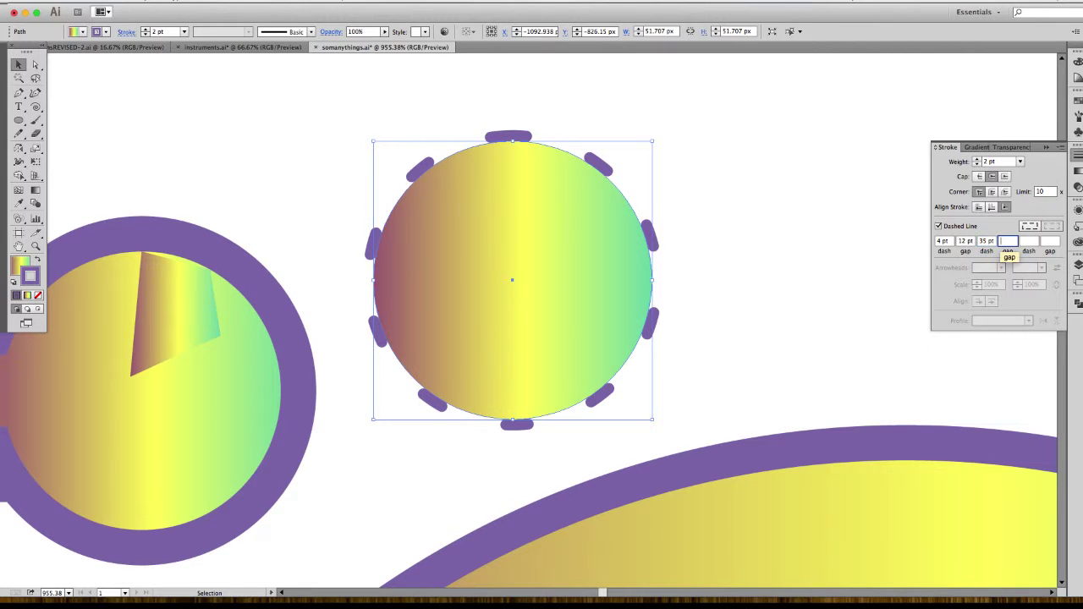
{"action": "left_click", "coordinate": [719, 292]}
Move the dashed circle slightly up and to the left and deselect it.
{"action": "left_click_drag", "start_coordinate": [594, 259], "coordinate": [573, 205]}
{"action": "left_click", "coordinate": [703, 279]}
{"action": "left_click_drag", "start_coordinate": [703, 279], "coordinate": [608, 347]}
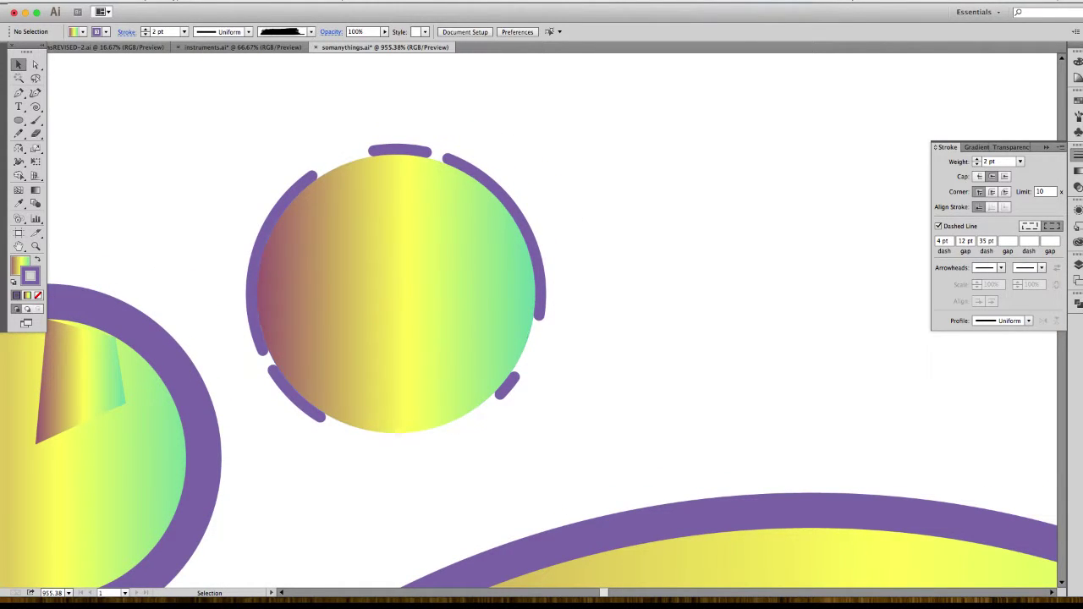
{"action": "left_click", "coordinate": [1001, 268]}
{"action": "left_click", "coordinate": [1001, 268]}
{"action": "left_click", "coordinate": [1029, 226]}
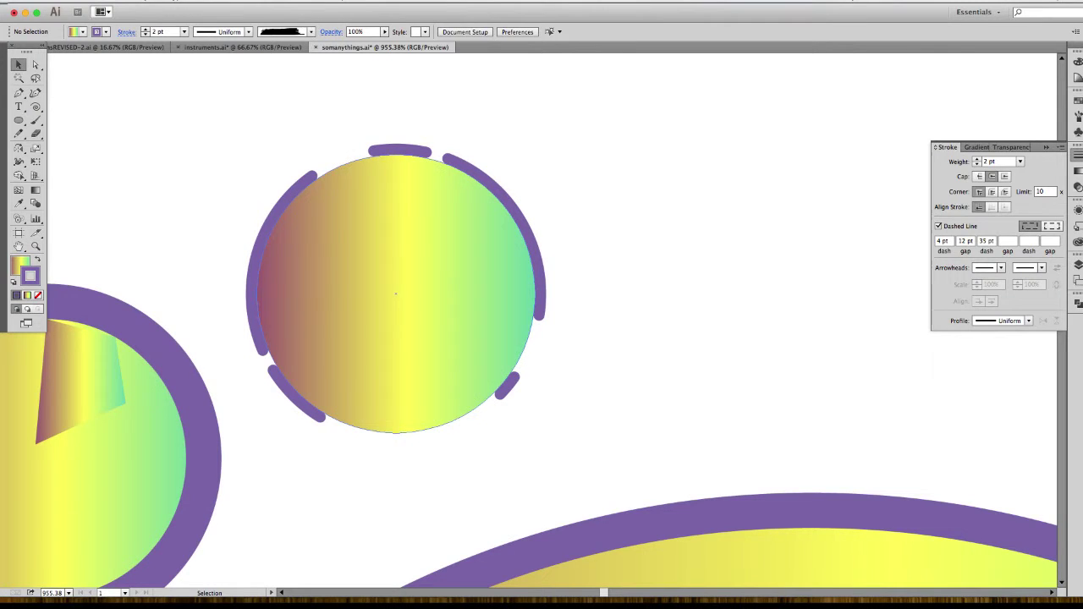
Move the dashed circle further up and left, and place a duplicate of it directly to its right.
{"action": "left_click_drag", "start_coordinate": [423, 315], "coordinate": [362, 254]}
{"action": "left_click", "coordinate": [542, 356]}
{"action": "left_click_drag", "start_coordinate": [508, 338], "coordinate": [396, 393]}
{"action": "left_click_drag", "start_coordinate": [223, 288], "coordinate": [560, 287]}
{"action": "key", "text": "super+shift+a"}
{"action": "scroll", "coordinate": [561, 286], "scroll_direction": "right", "scroll_amount": 5}
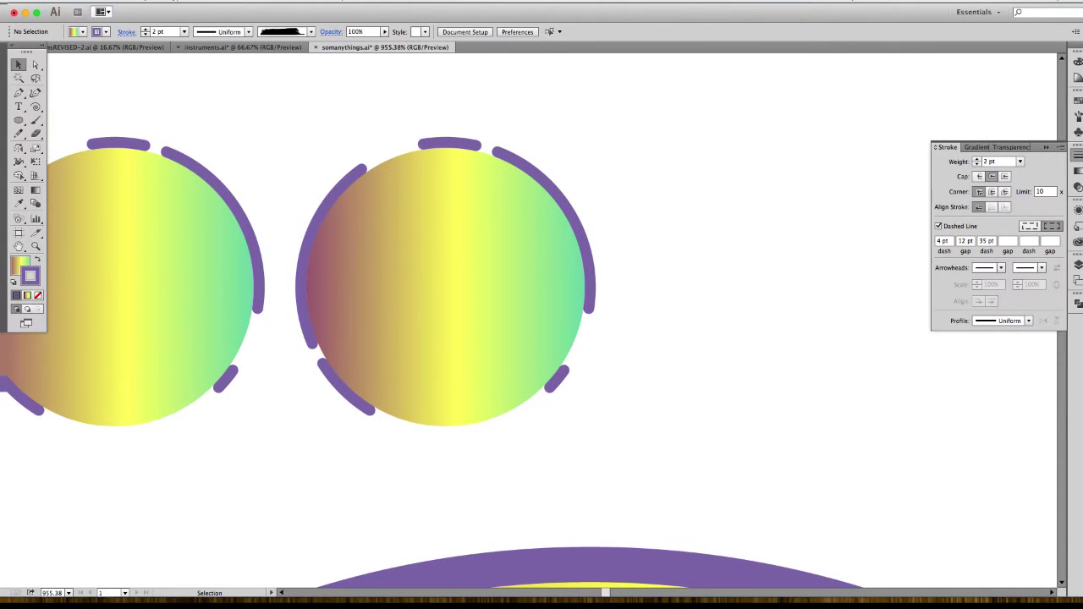
Open the gradient settings with the copied dashed circle selected, then deselect it.
{"action": "left_click", "coordinate": [445, 292]}
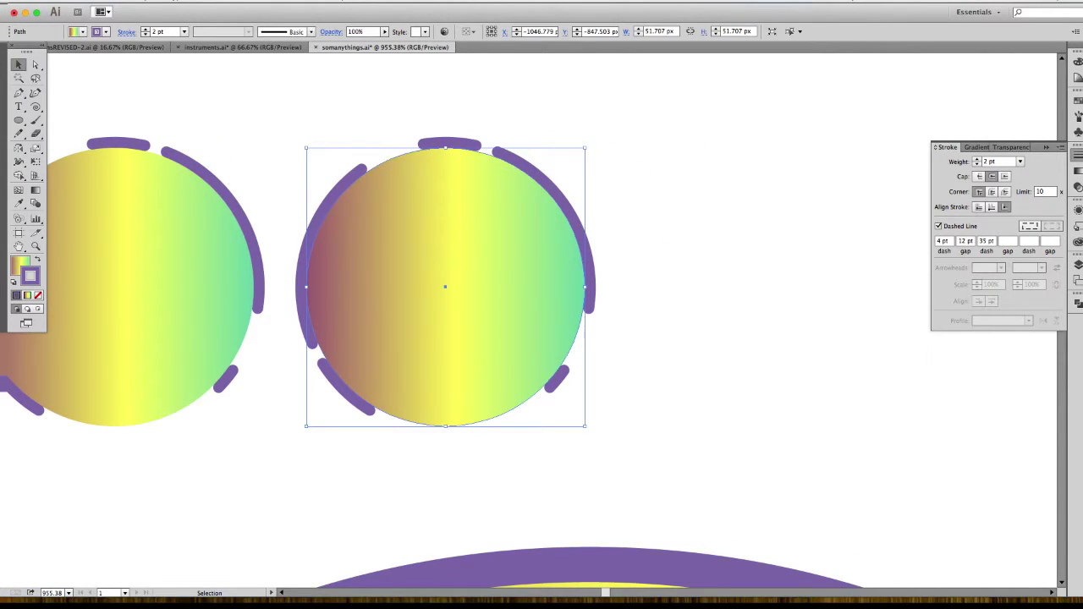
{"action": "left_click", "coordinate": [977, 148]}
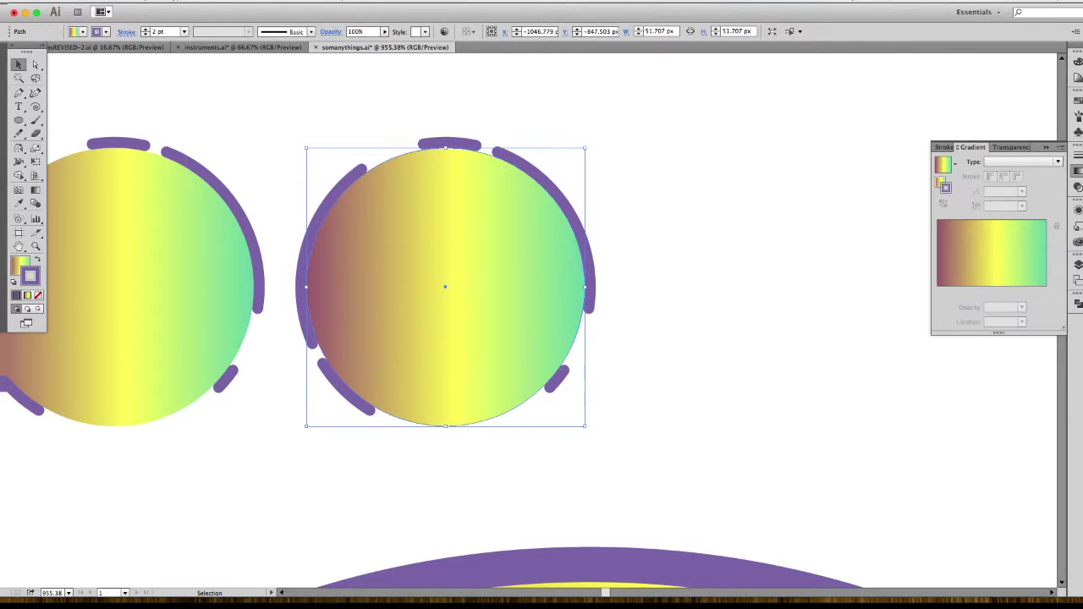
{"action": "scroll", "coordinate": [554, 188], "scroll_direction": "right", "scroll_amount": 3}
{"action": "left_click", "coordinate": [554, 188]}
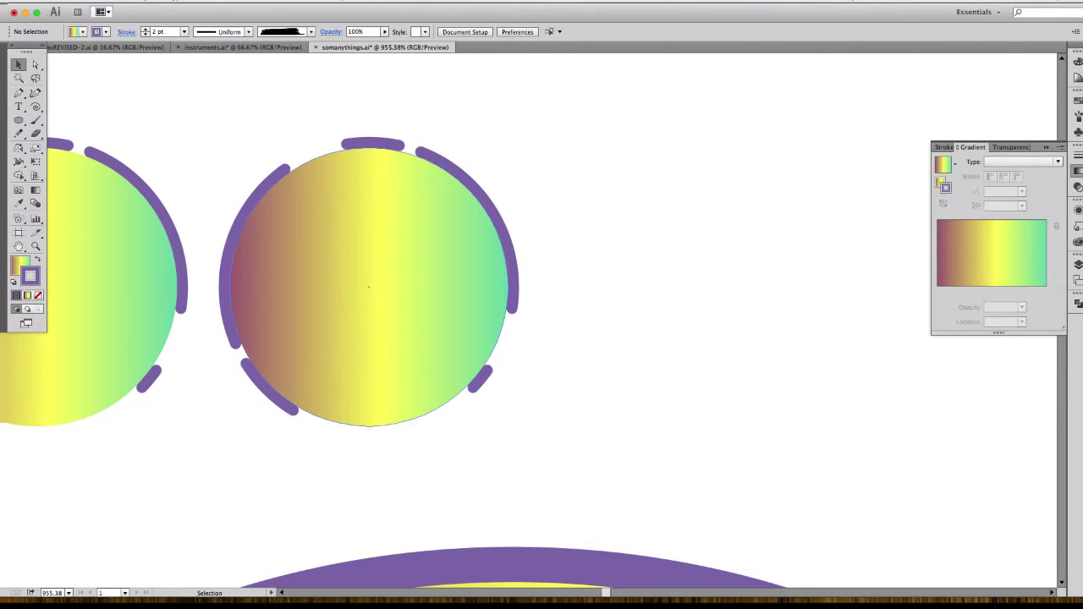
Draw a closed five-sided shape about 33 by 40 px with the Pen tool right of the dashed circles and remove its stroke.
{"action": "left_click", "coordinate": [423, 254]}
{"action": "left_click", "coordinate": [19, 93]}
{"action": "left_click", "coordinate": [612, 137]}
{"action": "left_click", "coordinate": [612, 136]}
{"action": "left_click", "coordinate": [599, 299]}
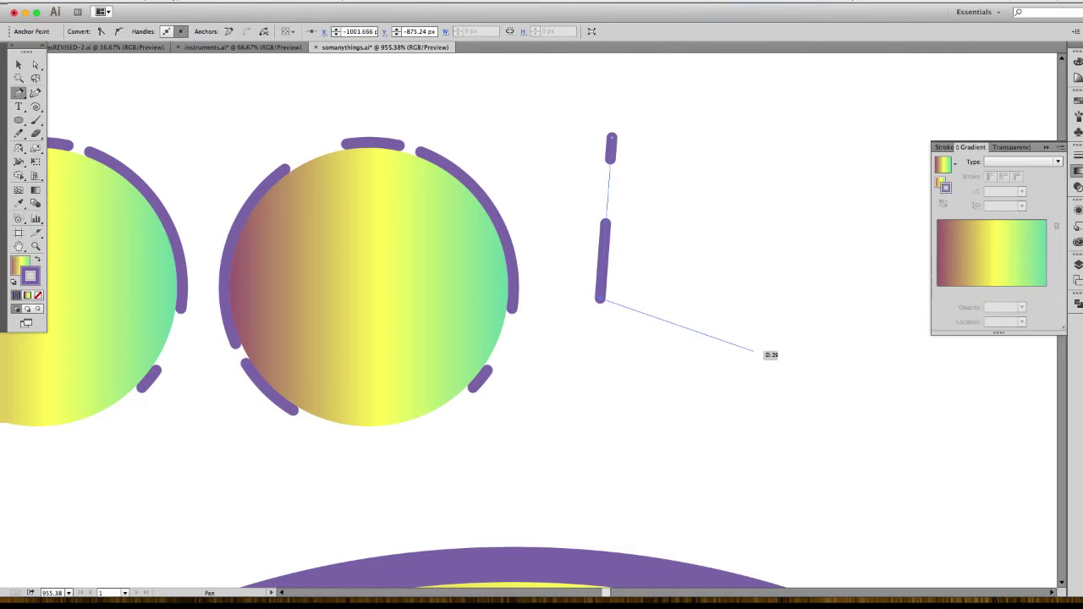
{"action": "left_click", "coordinate": [757, 355]}
{"action": "left_click", "coordinate": [779, 218]}
{"action": "left_click", "coordinate": [727, 180]}
{"action": "left_click", "coordinate": [612, 137]}
{"action": "left_click", "coordinate": [38, 295]}
{"action": "left_click_drag", "start_coordinate": [711, 287], "coordinate": [594, 291]}
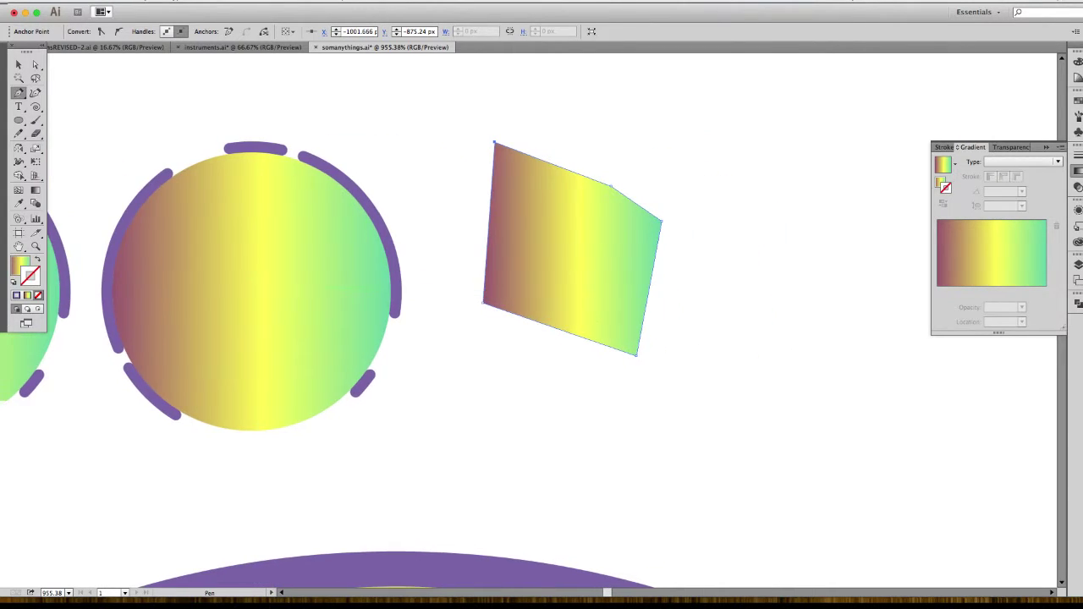
Apply the linear gradient to the five-sided shape's stroke and undo the stray anchor point.
{"action": "left_click", "coordinate": [959, 282]}
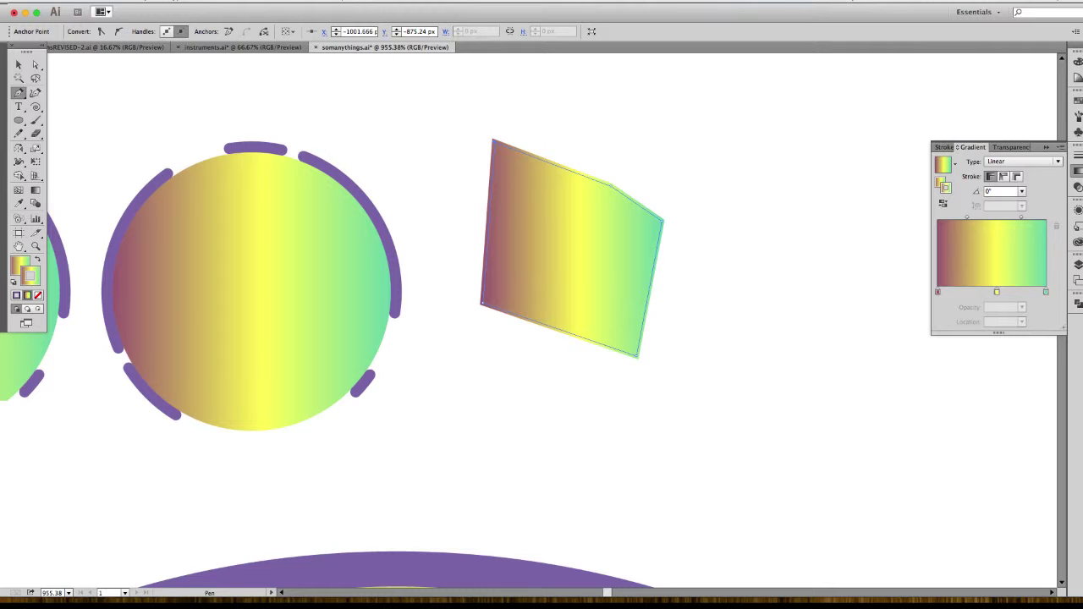
{"action": "left_click", "coordinate": [581, 254]}
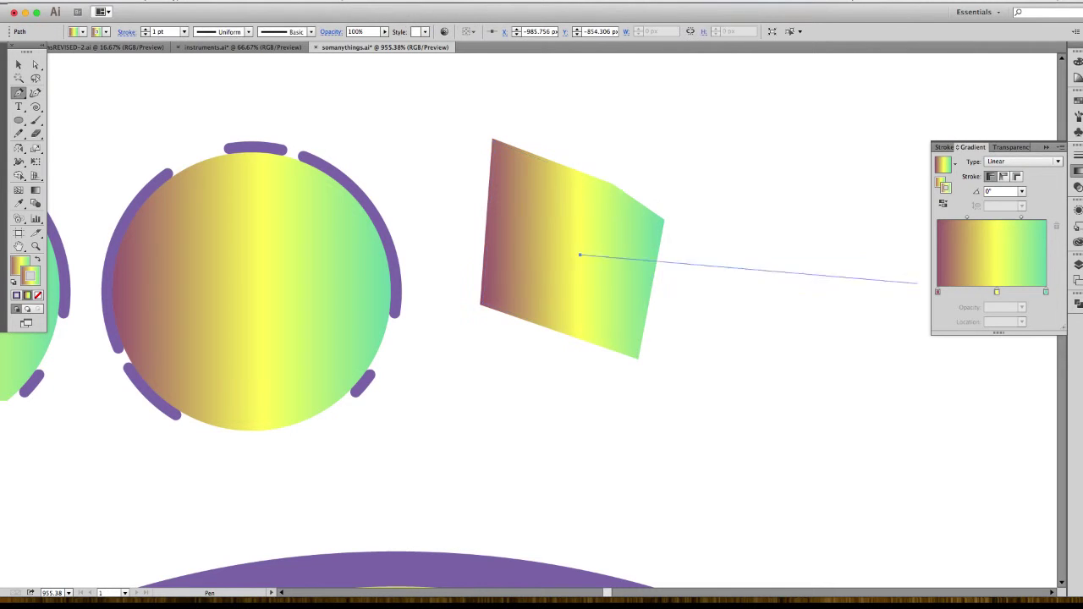
{"action": "key", "text": "super+z"}
{"action": "key", "text": "v"}
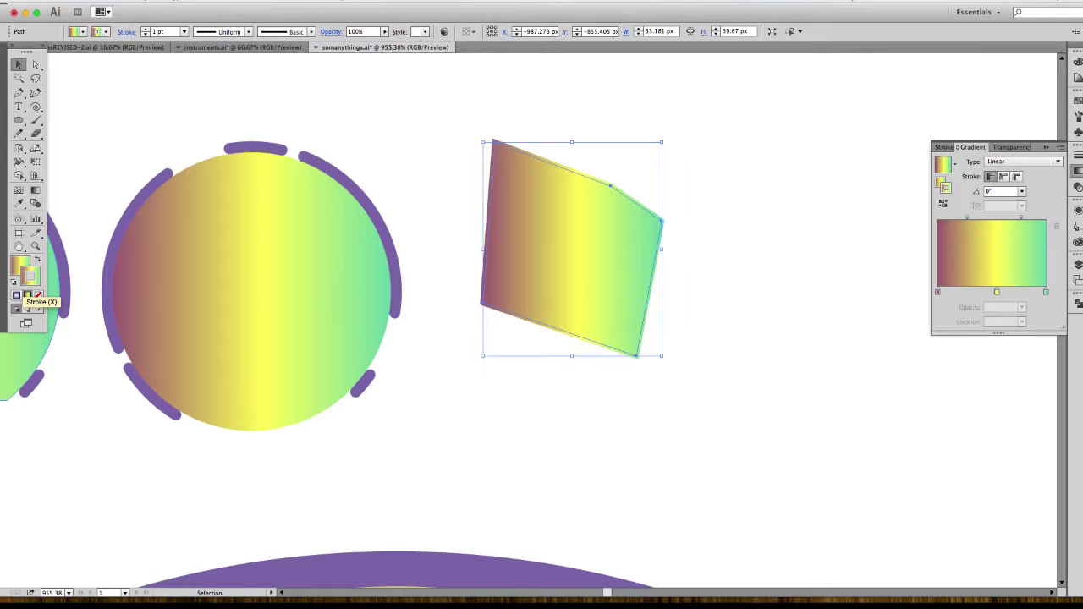
Recolour the leftmost stop of the shape's fill gradient to olive green by raising its green value.
{"action": "left_click", "coordinate": [19, 265]}
{"action": "left_click", "coordinate": [1078, 171]}
{"action": "double_click", "coordinate": [937, 292]}
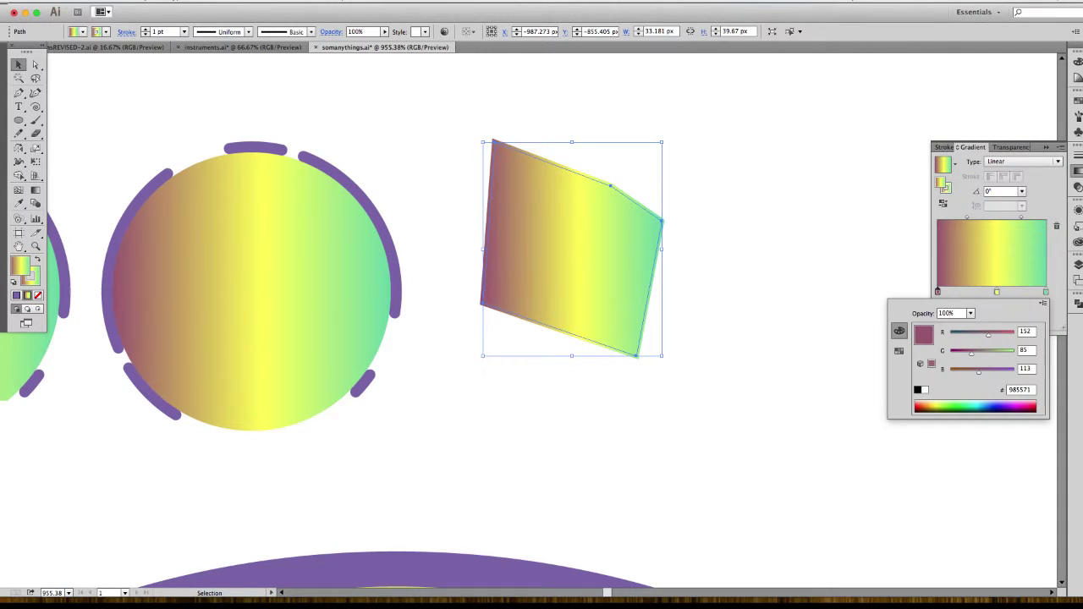
{"action": "left_click_drag", "start_coordinate": [972, 353], "coordinate": [995, 353]}
{"action": "double_click", "coordinate": [997, 292]}
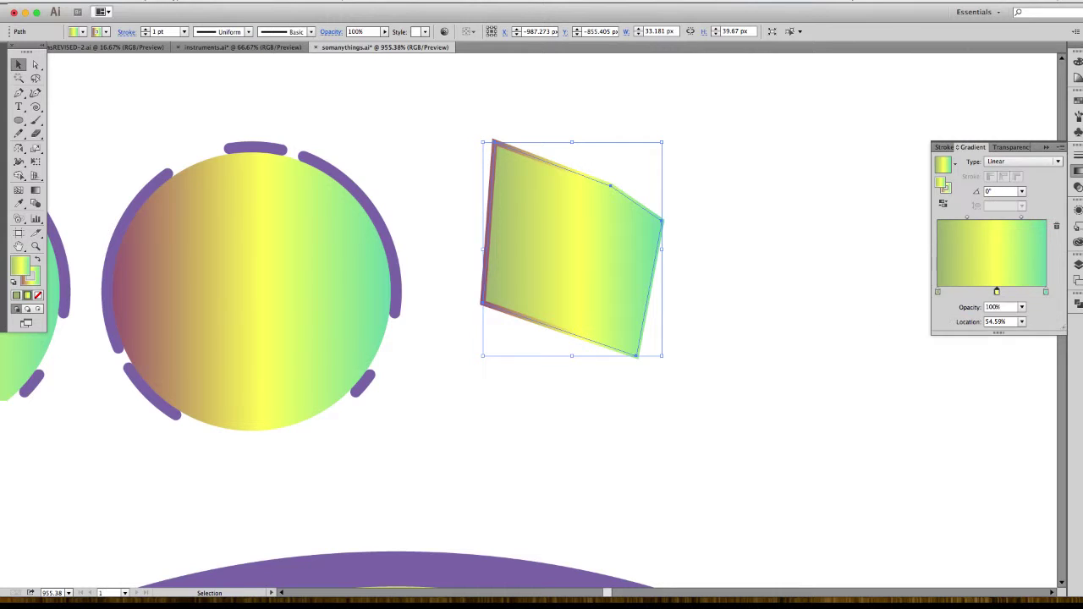
{"action": "key", "text": "Escape"}
Add three colour stops to the fill gradient, including ones at 17.86% and 77.55%, and move the yellow middle stop left.
{"action": "left_click", "coordinate": [958, 292]}
{"action": "left_click_drag", "start_coordinate": [997, 292], "coordinate": [980, 293]}
{"action": "left_click", "coordinate": [1000, 292]}
{"action": "left_click", "coordinate": [1022, 292]}
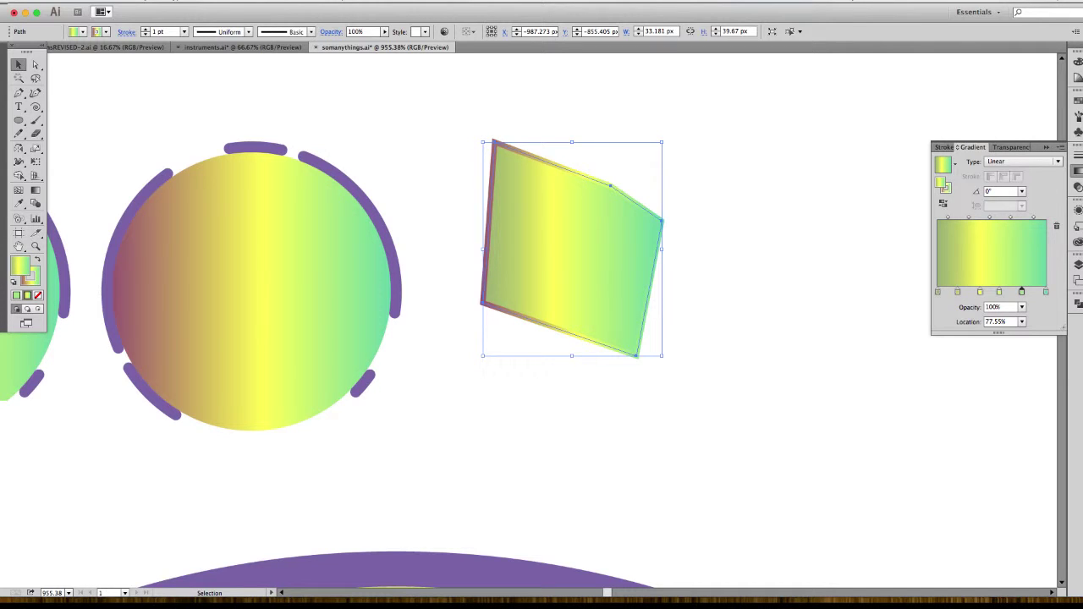
Recolour the fill gradient's 77.55% stop to purple and its 17.86% stop to turquoise, then deselect the shape.
{"action": "double_click", "coordinate": [1022, 292]}
{"action": "left_click", "coordinate": [1020, 410]}
{"action": "left_click", "coordinate": [951, 292]}
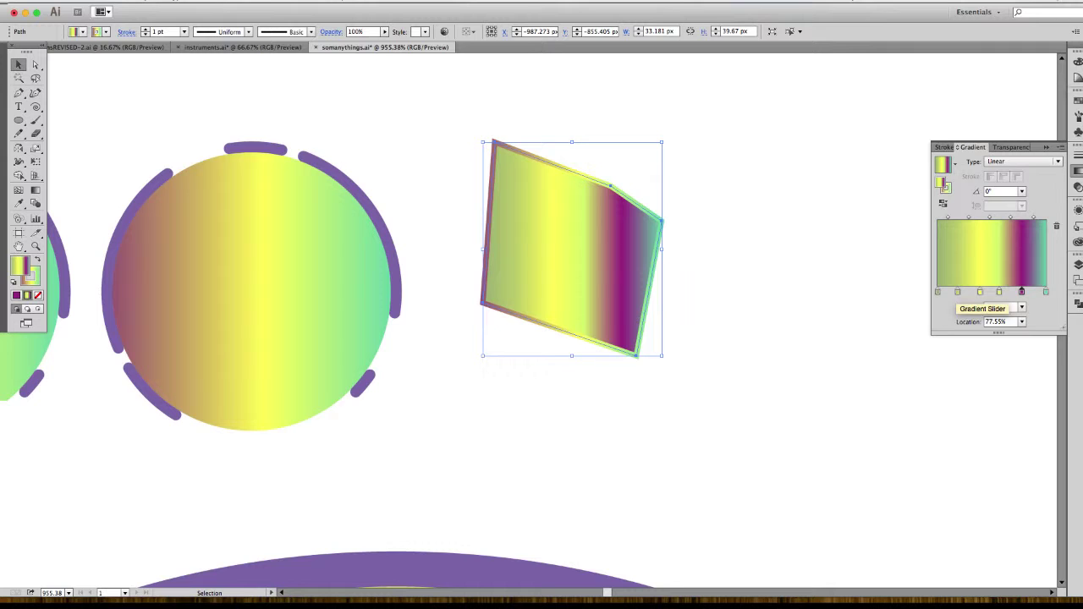
{"action": "double_click", "coordinate": [958, 292]}
{"action": "left_click_drag", "start_coordinate": [997, 335], "coordinate": [973, 335]}
{"action": "left_click_drag", "start_coordinate": [975, 373], "coordinate": [986, 372]}
{"action": "key", "text": "Escape"}
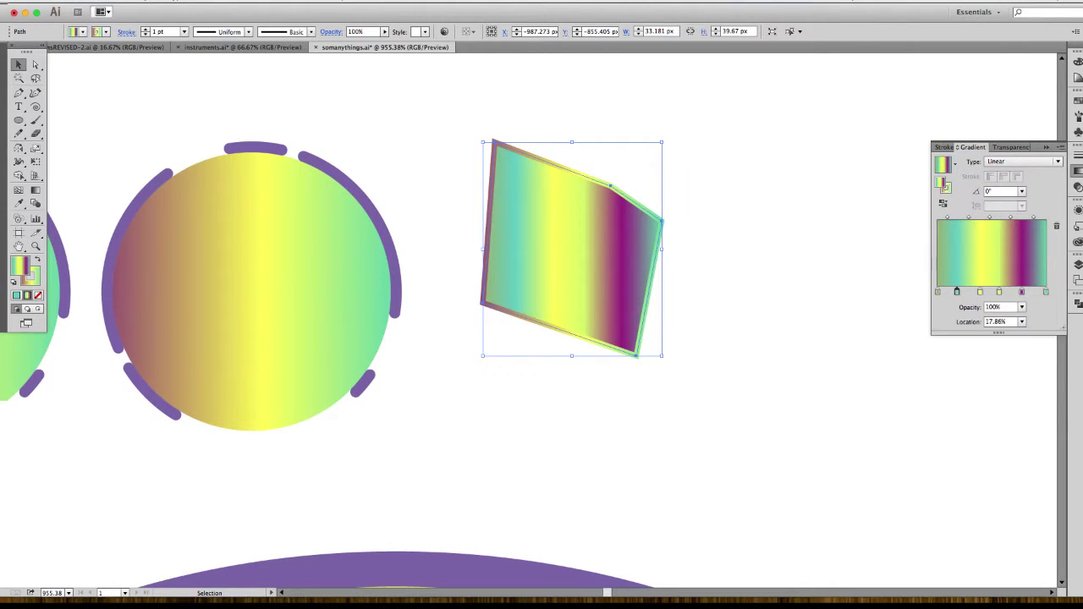
{"action": "scroll", "coordinate": [542, 305], "scroll_direction": "right", "scroll_amount": 3}
{"action": "key", "text": "y"}
{"action": "key", "text": "super+shift+a"}
{"action": "scroll", "coordinate": [542, 305], "scroll_direction": "right", "scroll_amount": 4}
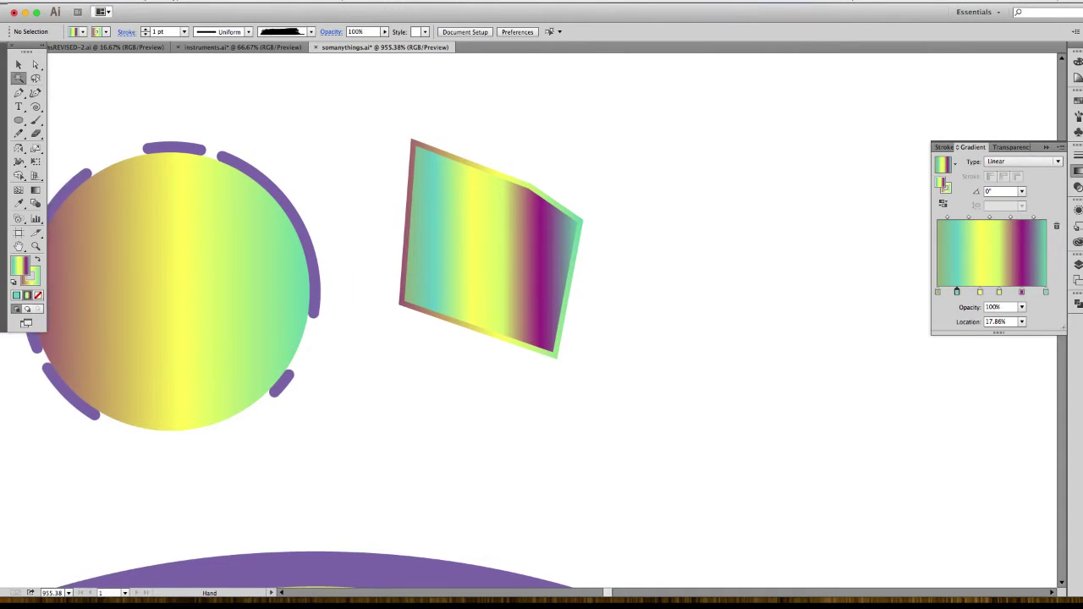
Give the five-sided shape's stroke rounded corners, move the shape slightly left and down, and deselect it.
{"action": "key", "text": "v"}
{"action": "left_click", "coordinate": [423, 254]}
{"action": "left_click", "coordinate": [1077, 155]}
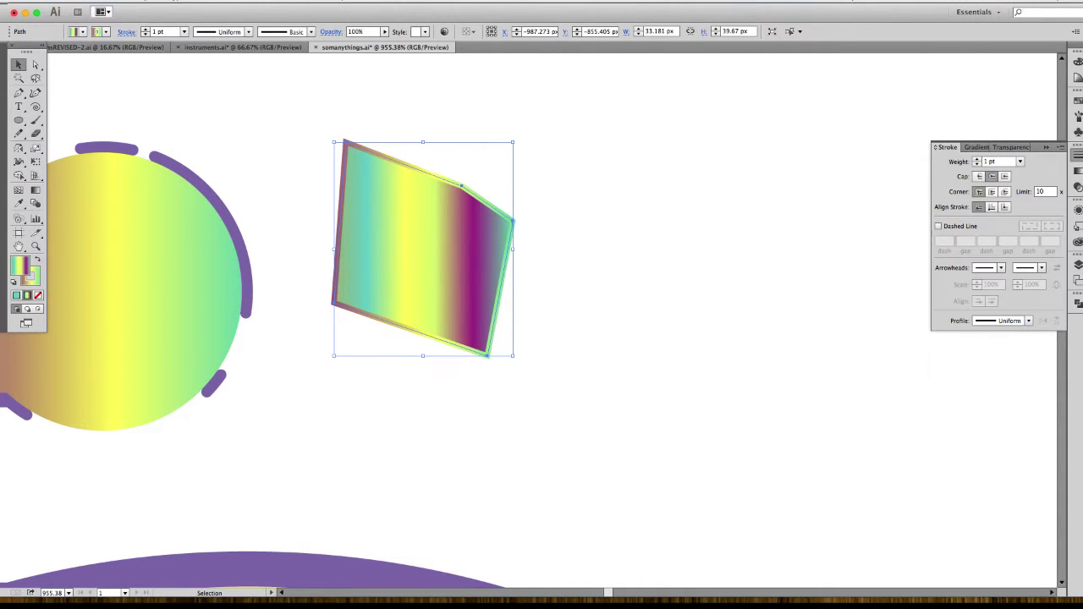
{"action": "key", "text": "super+shift+a"}
{"action": "scroll", "coordinate": [542, 305], "scroll_direction": "left", "scroll_amount": 5}
{"action": "left_click_drag", "start_coordinate": [526, 257], "coordinate": [491, 293]}
{"action": "key", "text": "super+shift+a"}
Examine the gradient angle presets and the stroke gradient settings of the five-sided shape.
{"action": "left_click", "coordinate": [1078, 171]}
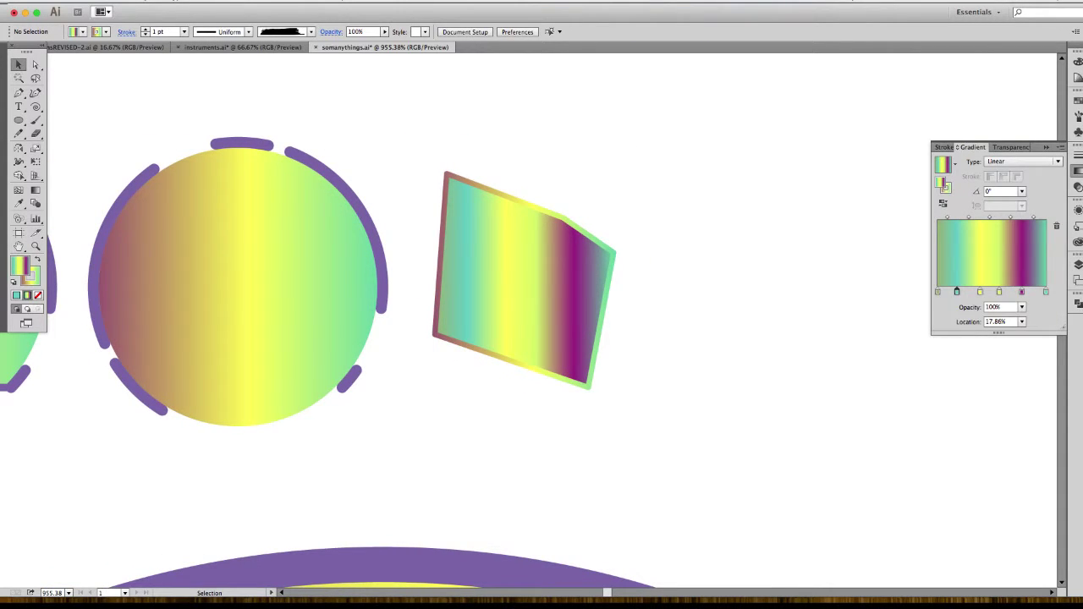
{"action": "left_click", "coordinate": [1021, 191]}
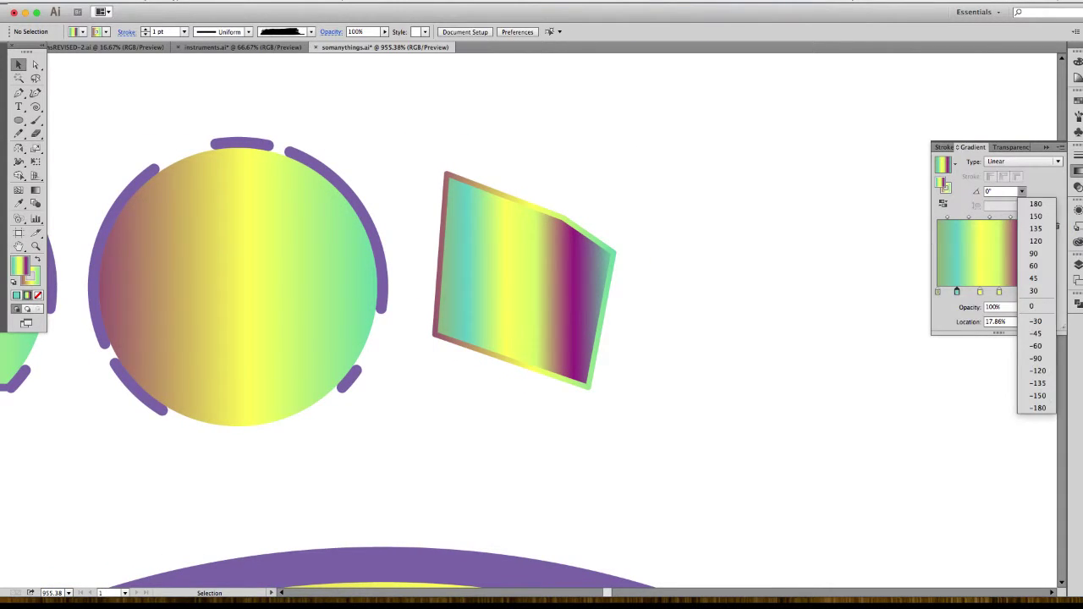
{"action": "left_click", "coordinate": [1022, 191]}
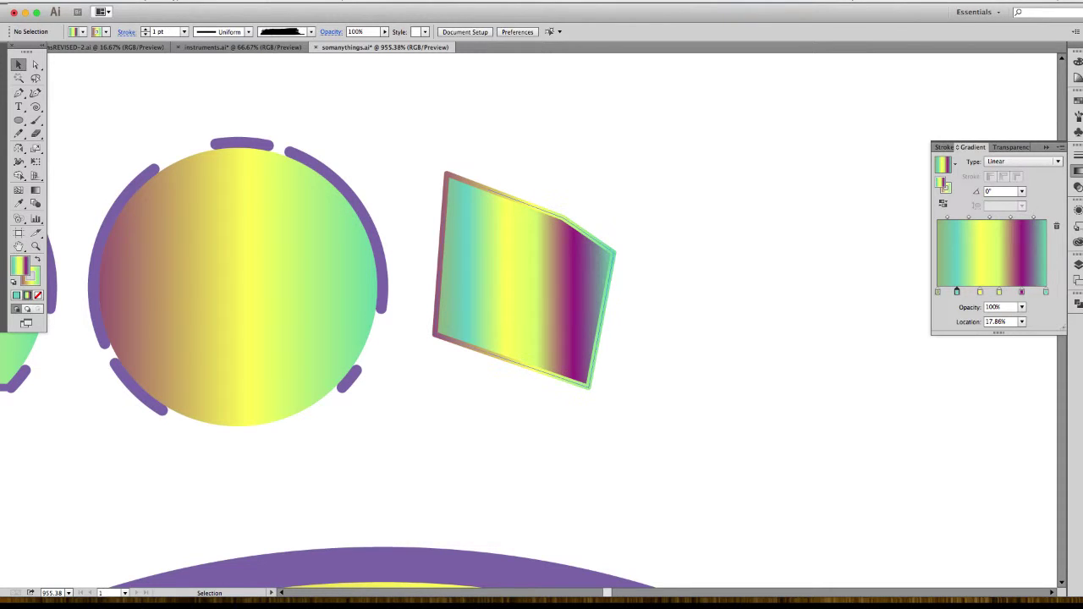
{"action": "left_click", "coordinate": [554, 284]}
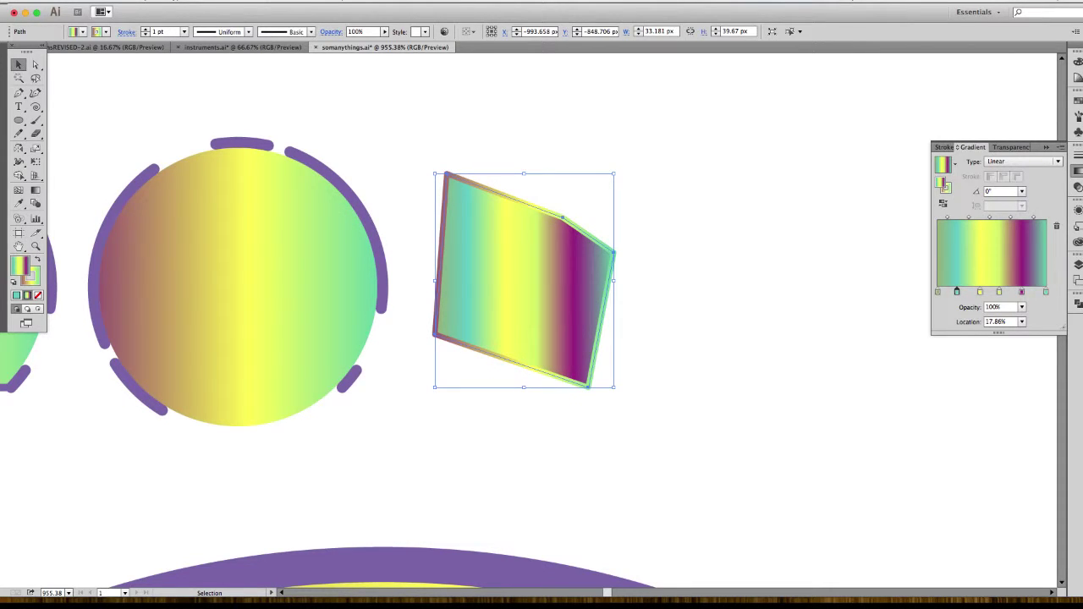
{"action": "key", "text": "x"}
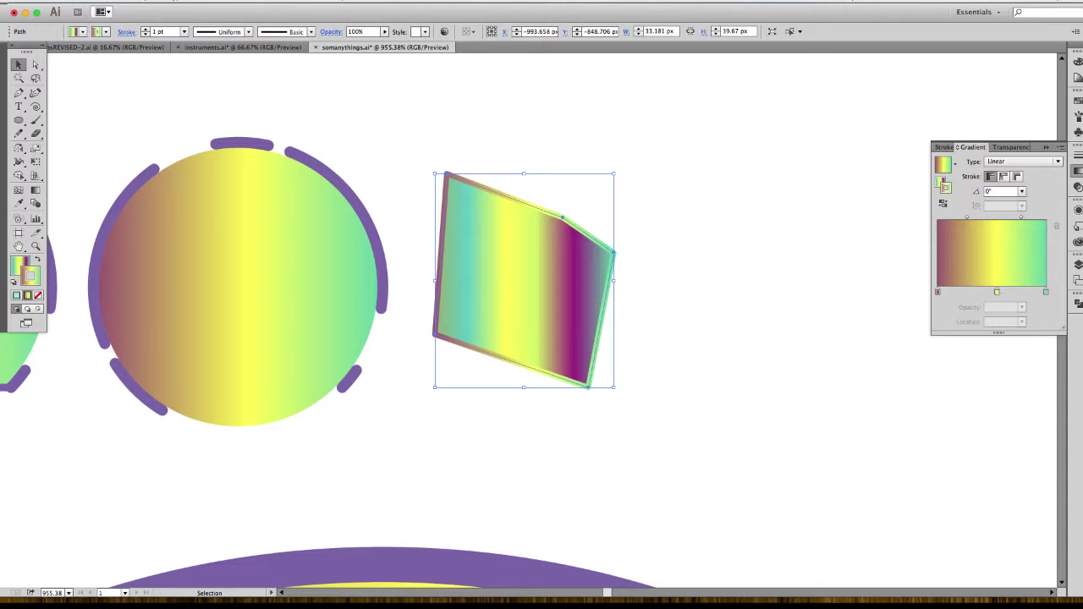
Draw a circle about 30 px in diameter to the right of the five-sided shape.
{"action": "scroll", "coordinate": [353, 354], "scroll_direction": "down", "scroll_amount": 2}
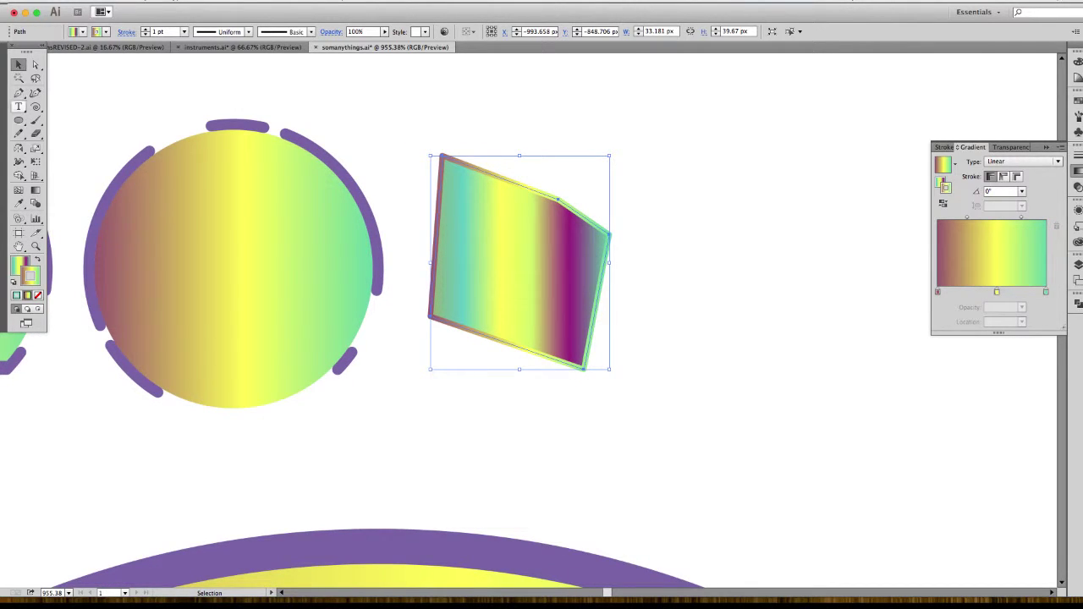
{"action": "left_click", "coordinate": [17, 120]}
{"action": "left_click_drag", "start_coordinate": [749, 269], "coordinate": [752, 189]}
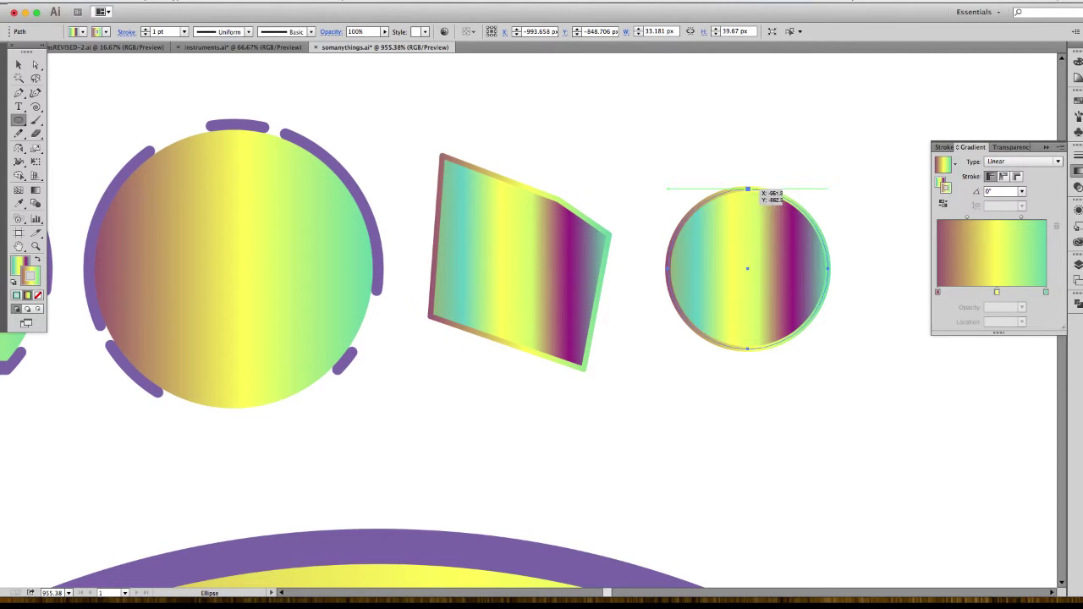
Increase the new circle's gradient stroke weight to 7 pt and deselect it.
{"action": "left_click", "coordinate": [1077, 155]}
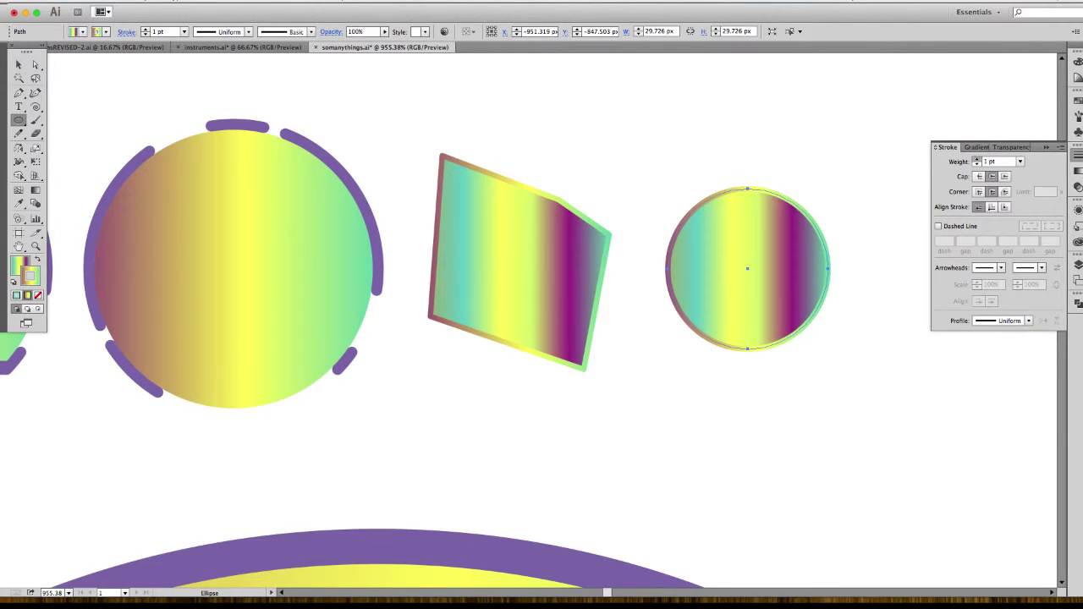
{"action": "left_click", "coordinate": [977, 159]}
{"action": "left_click", "coordinate": [977, 160]}
{"action": "left_click", "coordinate": [977, 159]}
{"action": "left_click", "coordinate": [976, 159]}
{"action": "left_click", "coordinate": [977, 160]}
{"action": "left_click", "coordinate": [977, 160]}
{"action": "key", "text": "space"}
{"action": "left_click_drag", "start_coordinate": [829, 296], "coordinate": [681, 287]}
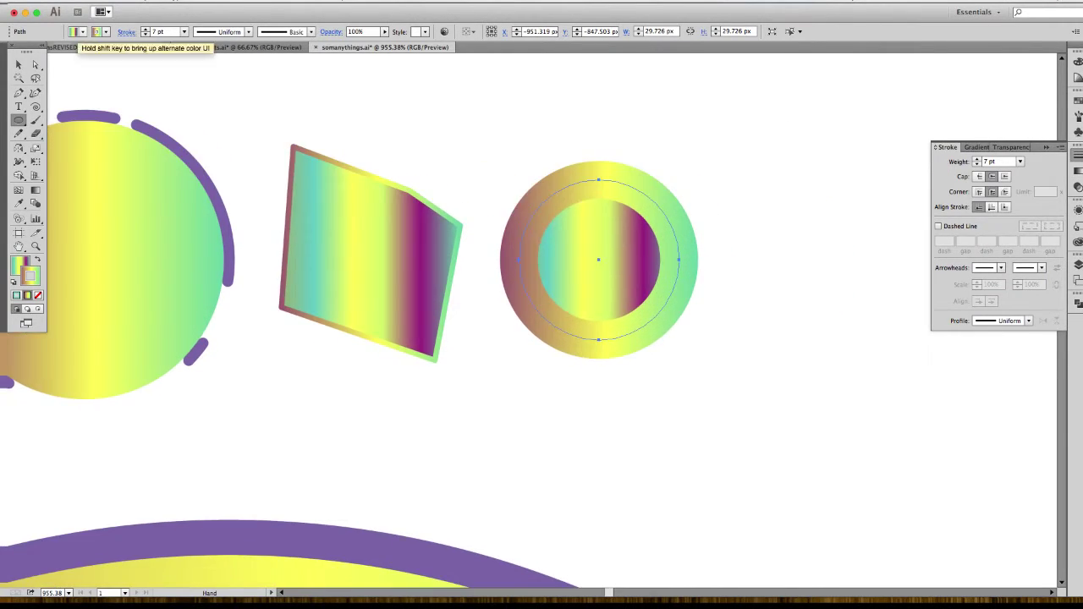
{"action": "left_click", "coordinate": [19, 64]}
{"action": "left_click", "coordinate": [478, 140]}
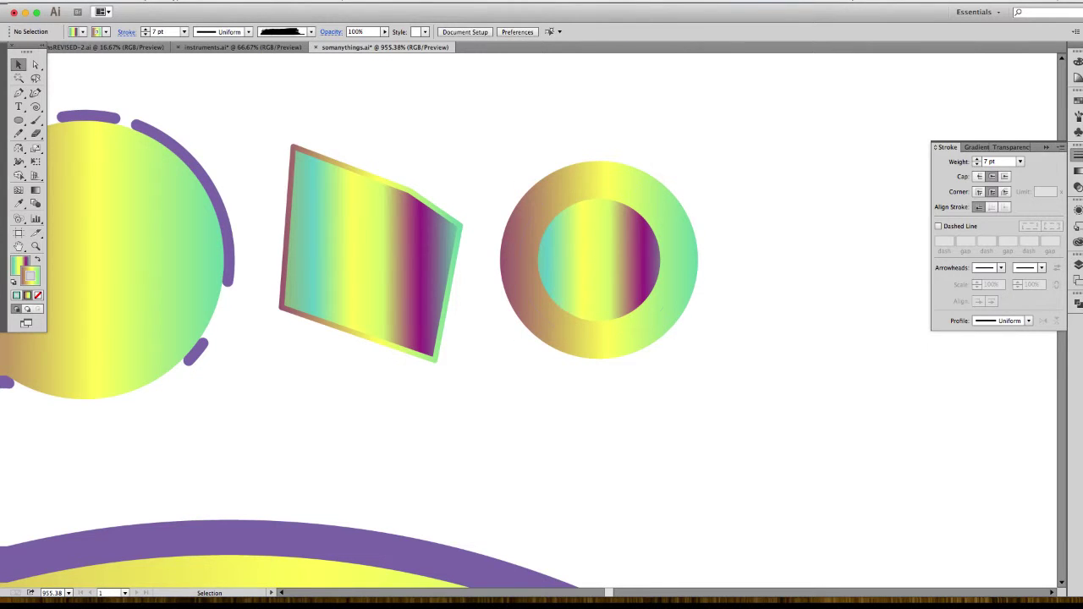
Try the circle's stroke gradient across and within the stroke, and leave it applied along the stroke.
{"action": "left_click", "coordinate": [592, 259]}
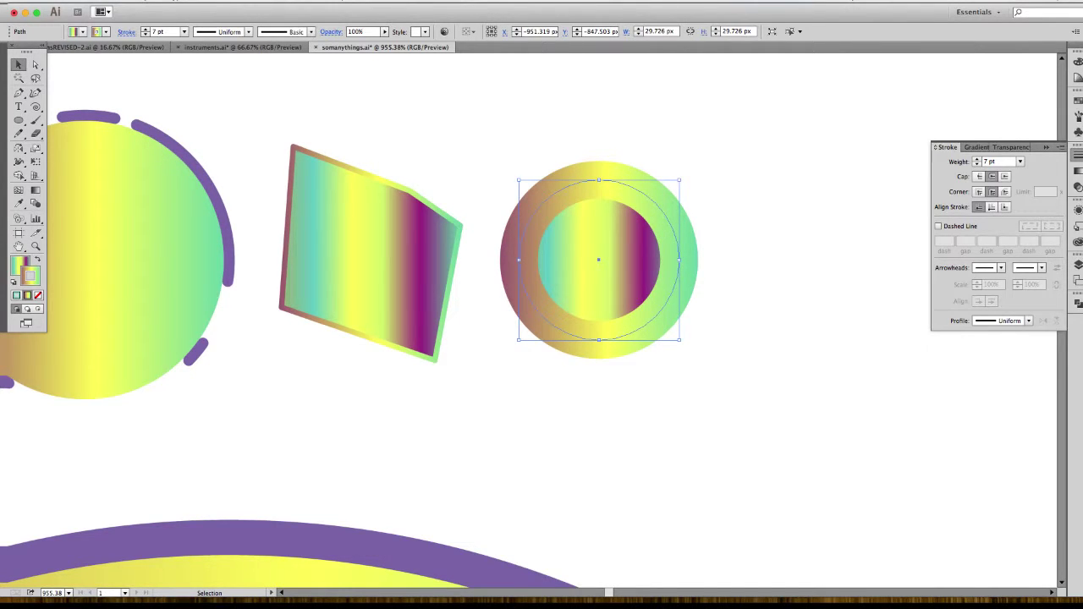
{"action": "left_click", "coordinate": [1077, 155]}
{"action": "left_click", "coordinate": [1077, 156]}
{"action": "left_click", "coordinate": [976, 148]}
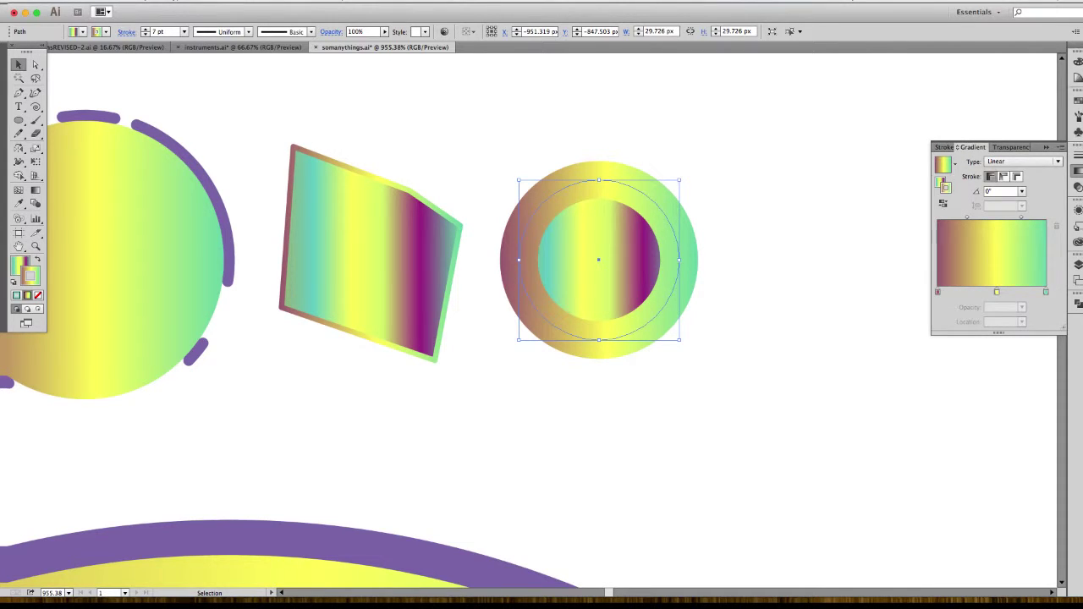
{"action": "left_click", "coordinate": [1003, 176]}
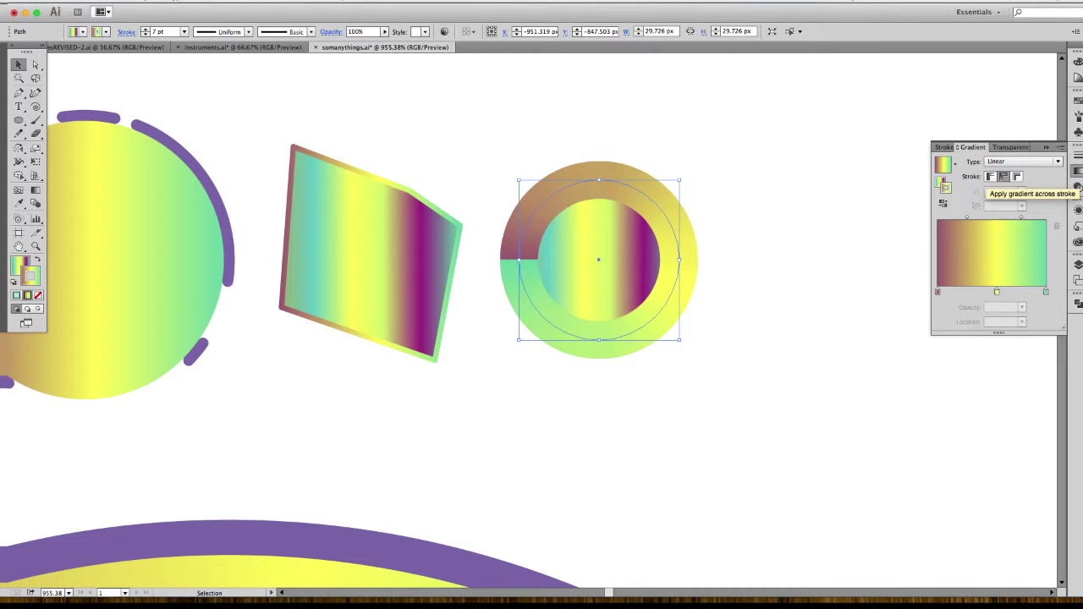
{"action": "left_click", "coordinate": [1016, 176]}
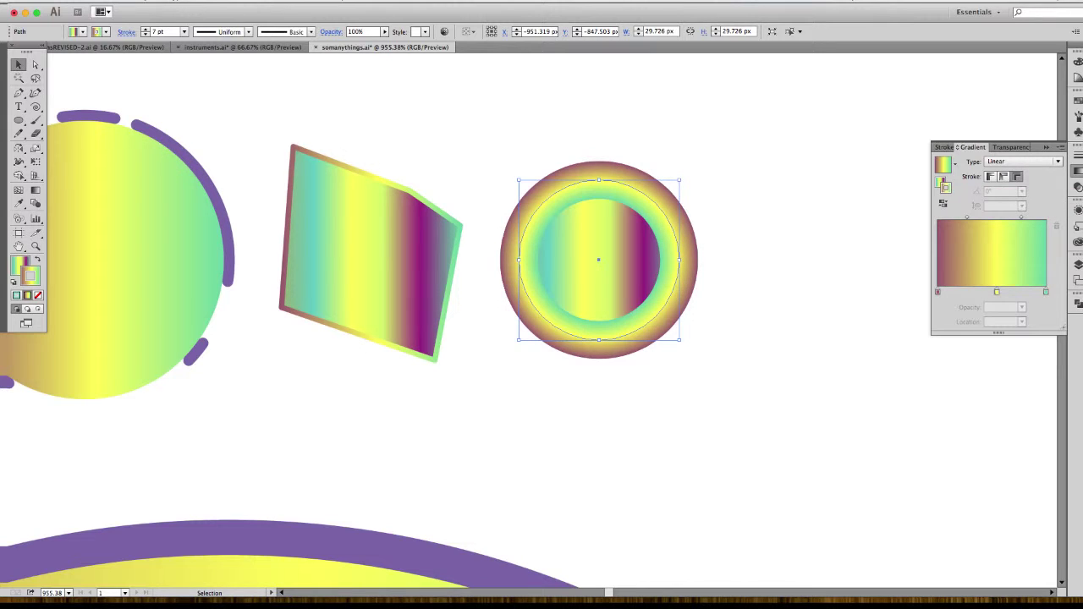
{"action": "left_click", "coordinate": [991, 177]}
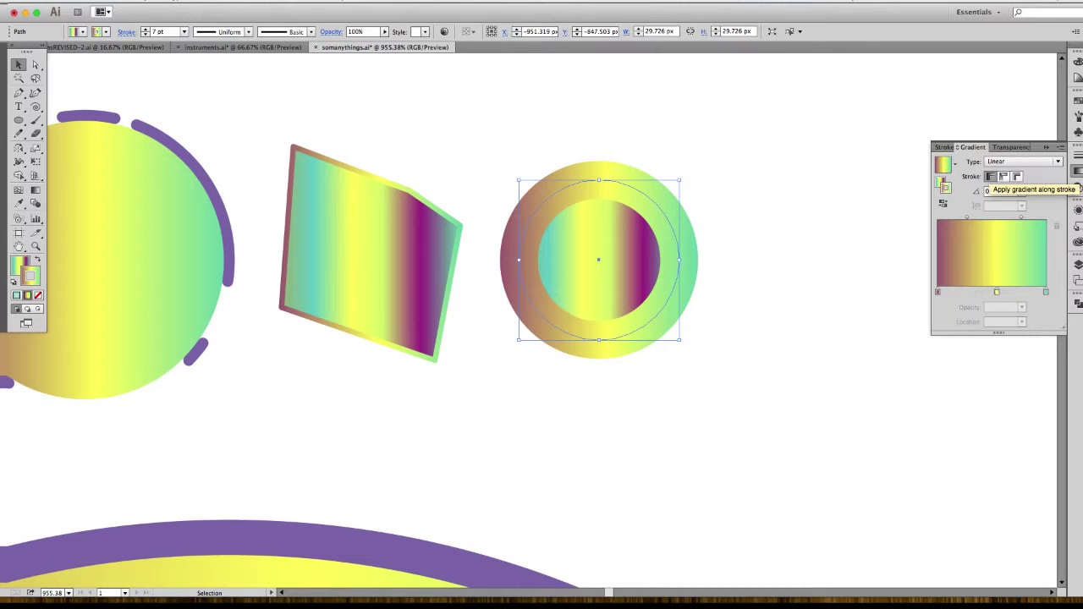
{"action": "left_click", "coordinate": [1004, 176]}
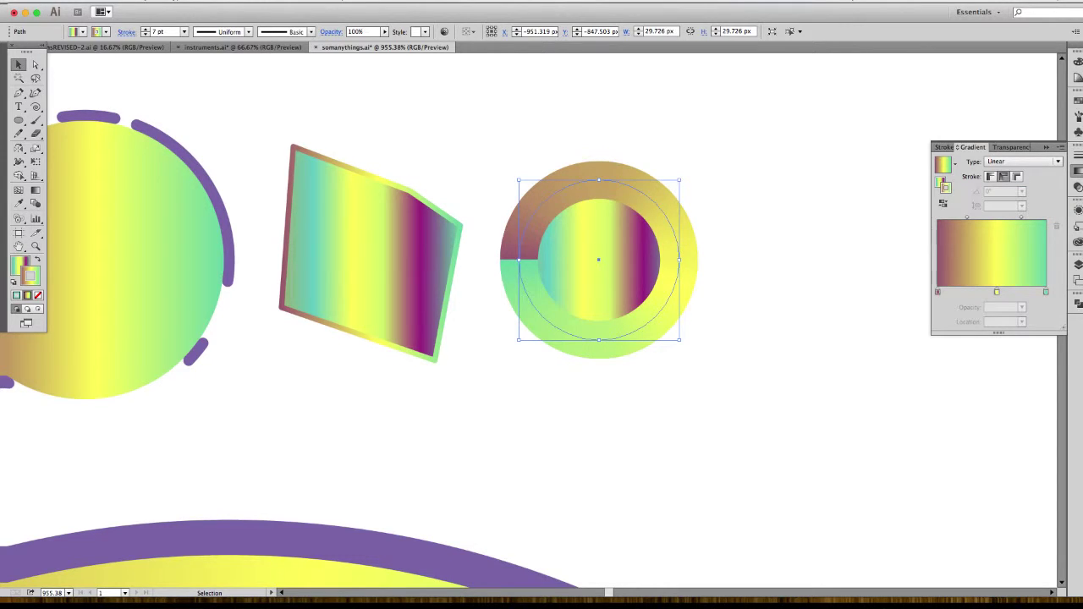
Copy the circle's starting brownish-maroon gradient stop to the 100% end of its stroke gradient and deselect the circle.
{"action": "left_click", "coordinate": [937, 292]}
{"action": "mouse_move", "coordinate": [938, 292]}
{"action": "left_mouse_down"}
{"action": "mouse_move", "coordinate": [1046, 293]}
{"action": "mouse_move", "coordinate": [1047, 326]}
{"action": "mouse_move", "coordinate": [1046, 291]}
{"action": "left_mouse_up"}
{"action": "left_click_drag", "start_coordinate": [938, 291], "coordinate": [1048, 291]}
{"action": "left_click", "coordinate": [795, 305]}
Bring the "So Many Things" lettering artwork into view for a closer look at its gradient strokes.
{"action": "left_click_drag", "start_coordinate": [762, 305], "coordinate": [463, 304]}
{"action": "left_click", "coordinate": [373, 260], "text": "alt+super"}
{"action": "left_click", "coordinate": [372, 261], "text": "alt+super"}
{"action": "left_click", "coordinate": [372, 261], "text": "alt+super"}
{"action": "left_click", "coordinate": [373, 261], "text": "alt+super"}
{"action": "left_click_drag", "start_coordinate": [372, 339], "coordinate": [454, 245]}
{"action": "scroll", "coordinate": [425, 322], "scroll_direction": "down", "scroll_amount": 3}
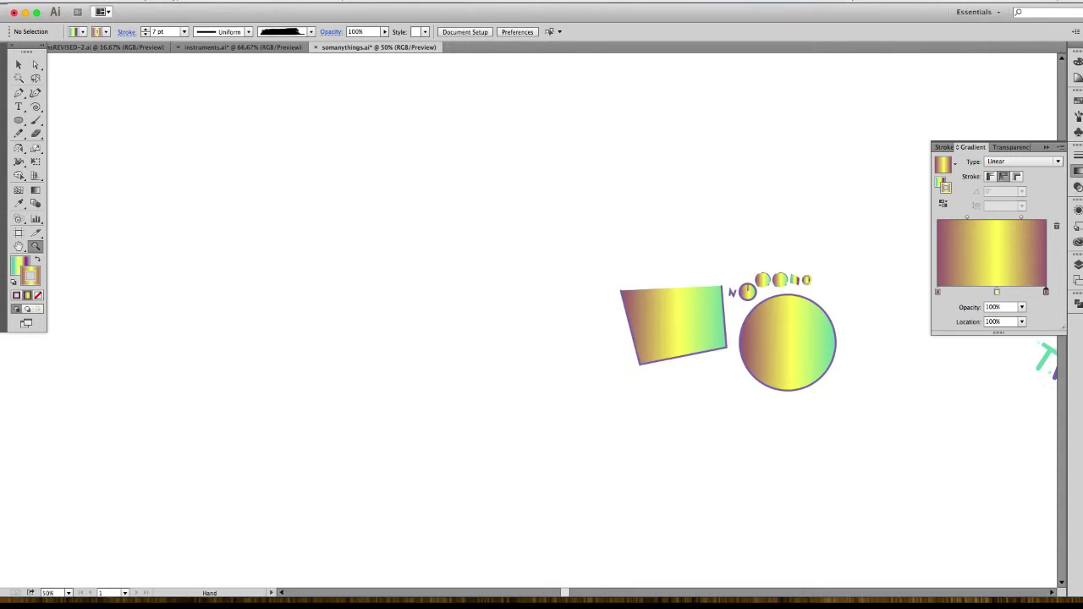
{"action": "scroll", "coordinate": [425, 322], "scroll_direction": "right", "scroll_amount": 10}
{"action": "left_click_drag", "start_coordinate": [491, 155], "coordinate": [729, 393]}
{"action": "key", "text": "p"}
{"action": "key", "text": "p"}
Try applying the squiggly S path's gradient across its stroke, then undo the change and deselect the path.
{"action": "left_click", "coordinate": [35, 64]}
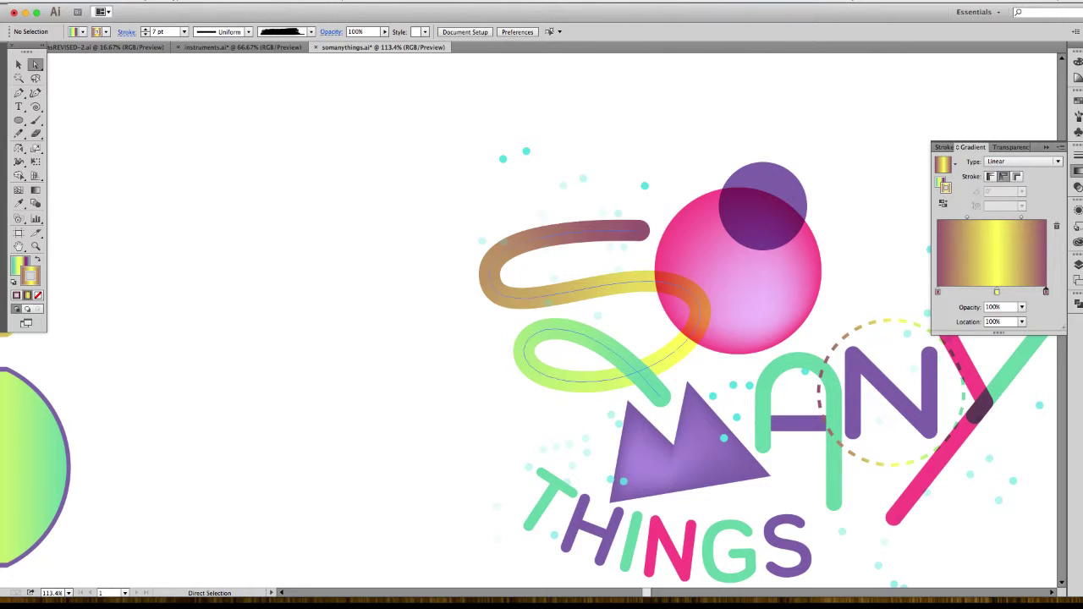
{"action": "left_click", "coordinate": [598, 287]}
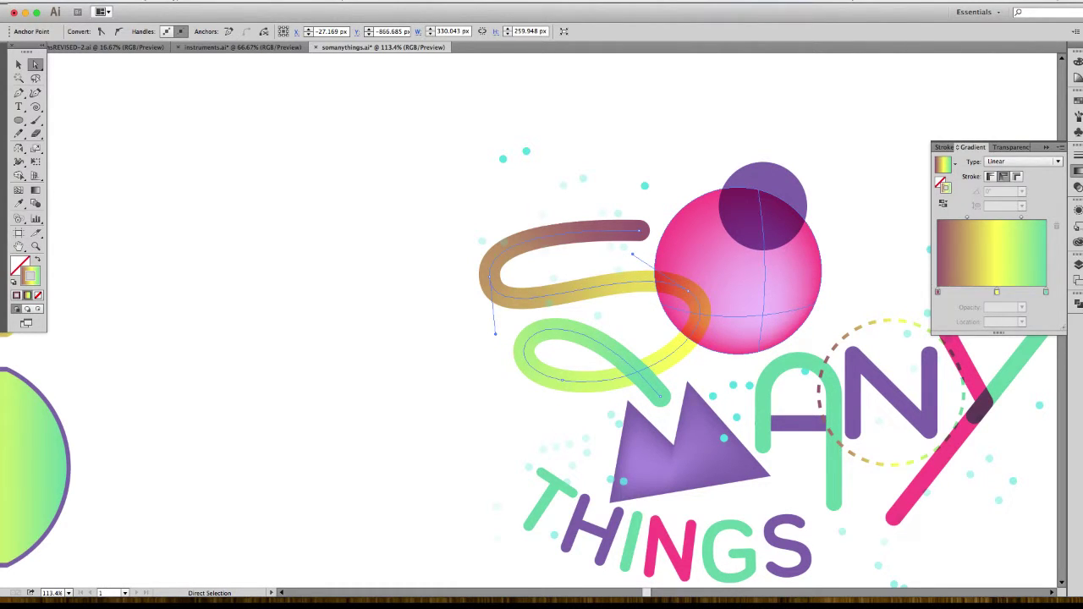
{"action": "left_click", "coordinate": [381, 288]}
{"action": "mouse_move", "coordinate": [381, 287]}
{"action": "left_mouse_down"}
{"action": "mouse_move", "coordinate": [562, 276]}
{"action": "mouse_move", "coordinate": [238, 232]}
{"action": "left_mouse_up"}
{"action": "left_click", "coordinate": [440, 234]}
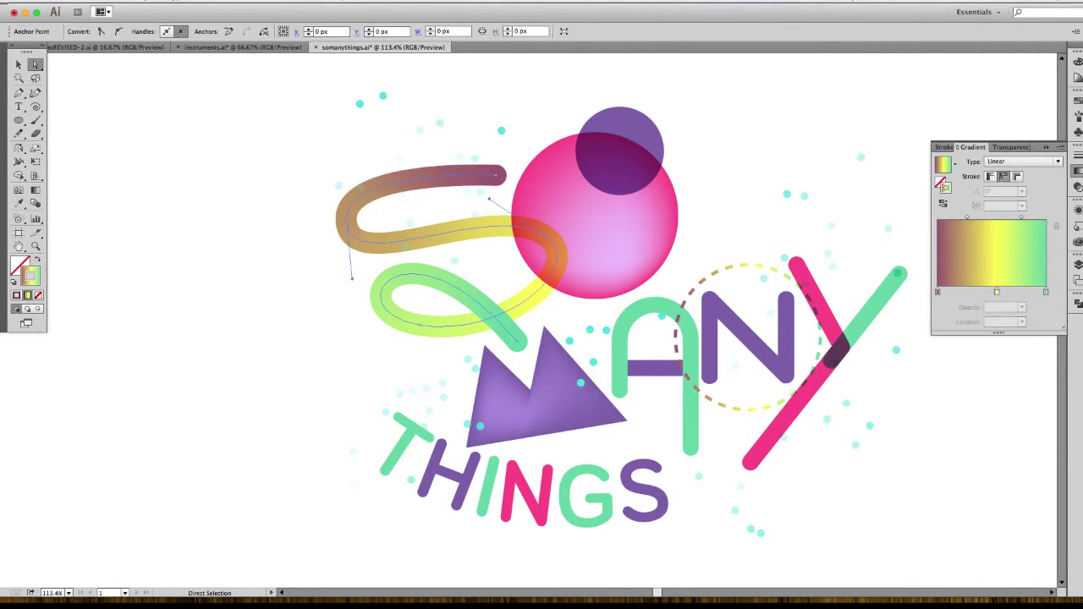
{"action": "left_click", "coordinate": [1018, 176]}
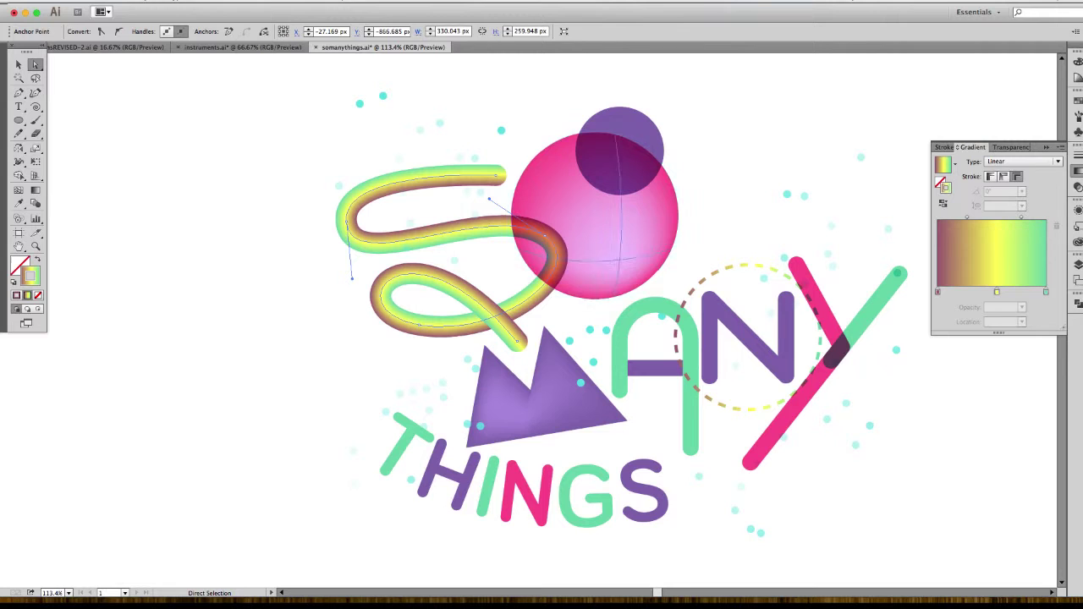
{"action": "left_click", "coordinate": [196, 273]}
{"action": "left_click_drag", "start_coordinate": [195, 273], "coordinate": [519, 251]}
{"action": "key", "text": "super+z"}
{"action": "left_click", "coordinate": [519, 251]}
{"action": "left_click_drag", "start_coordinate": [997, 70], "coordinate": [1038, 100]}
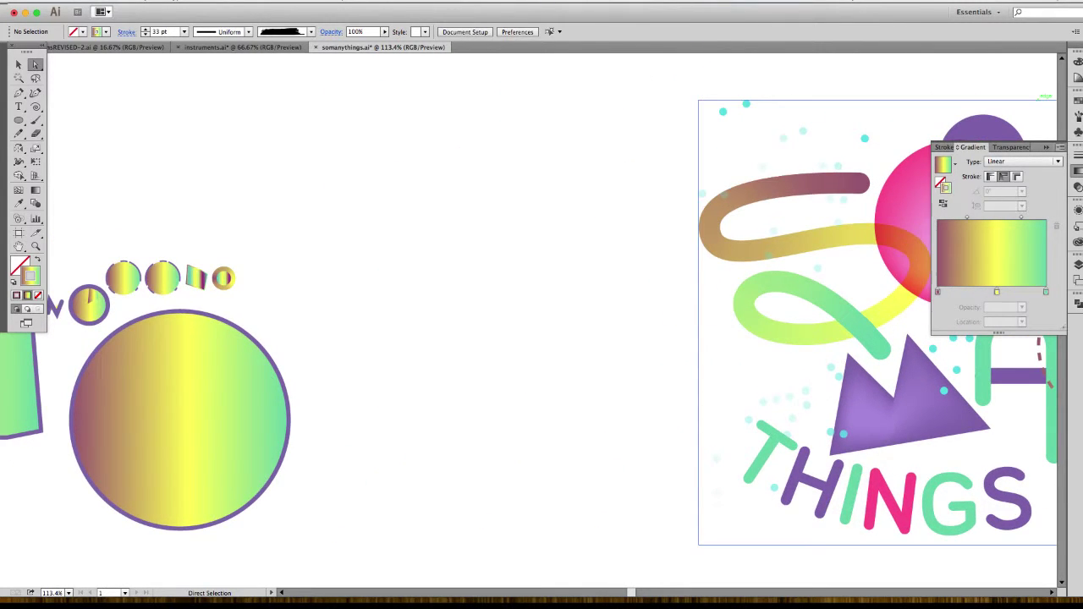
Try the Overlay blending mode on the large pink circle and restore it to Multiply.
{"action": "left_click", "coordinate": [1011, 147]}
{"action": "left_click_drag", "start_coordinate": [973, 321], "coordinate": [1053, 300]}
{"action": "left_click", "coordinate": [19, 65]}
{"action": "left_click_drag", "start_coordinate": [1032, 262], "coordinate": [556, 309]}
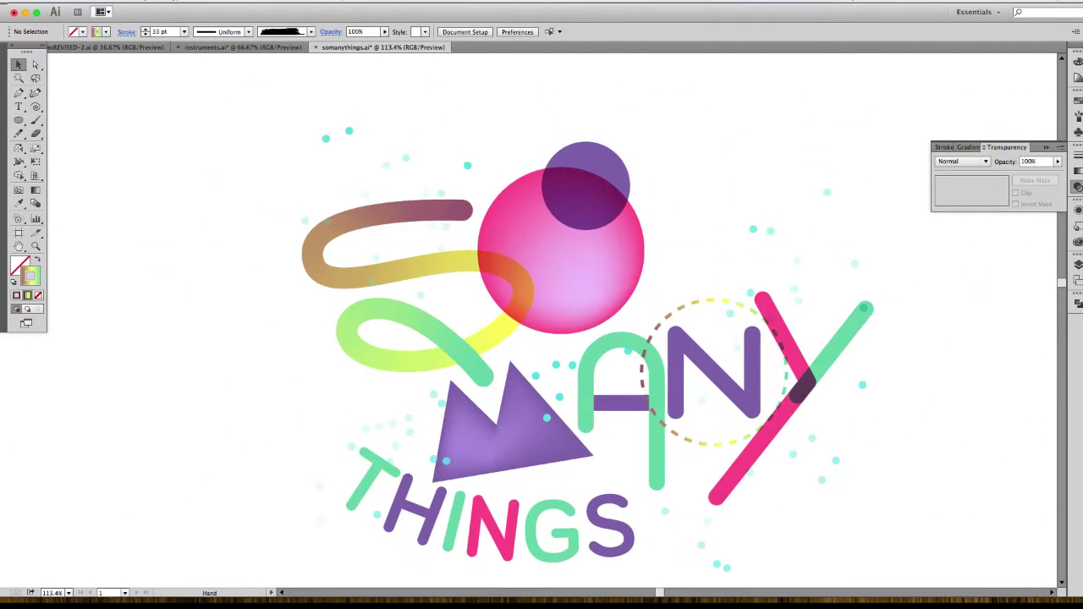
{"action": "left_click", "coordinate": [554, 215]}
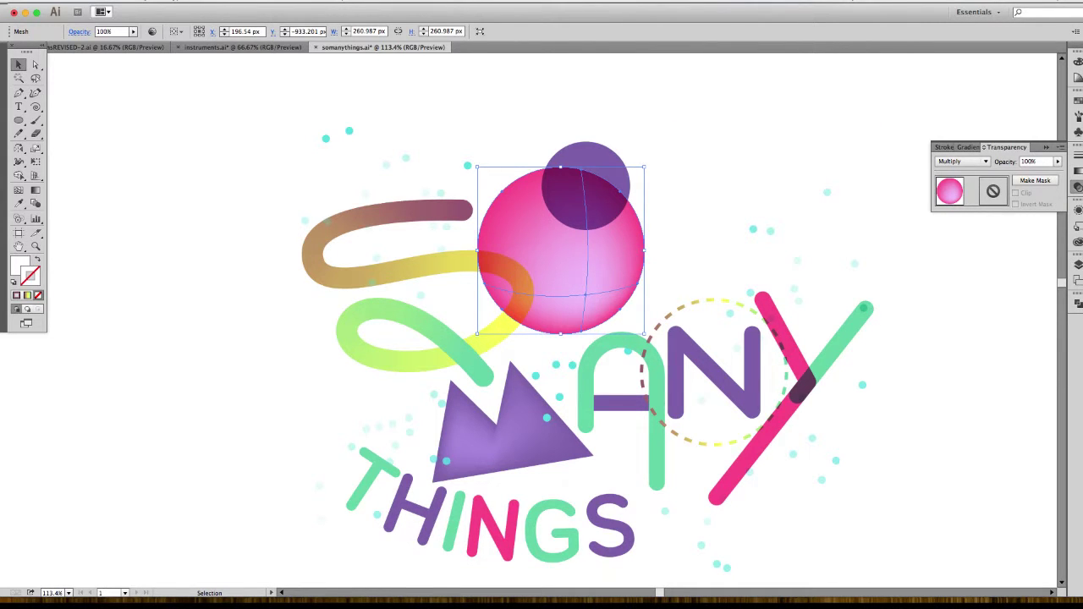
{"action": "left_click", "coordinate": [960, 161]}
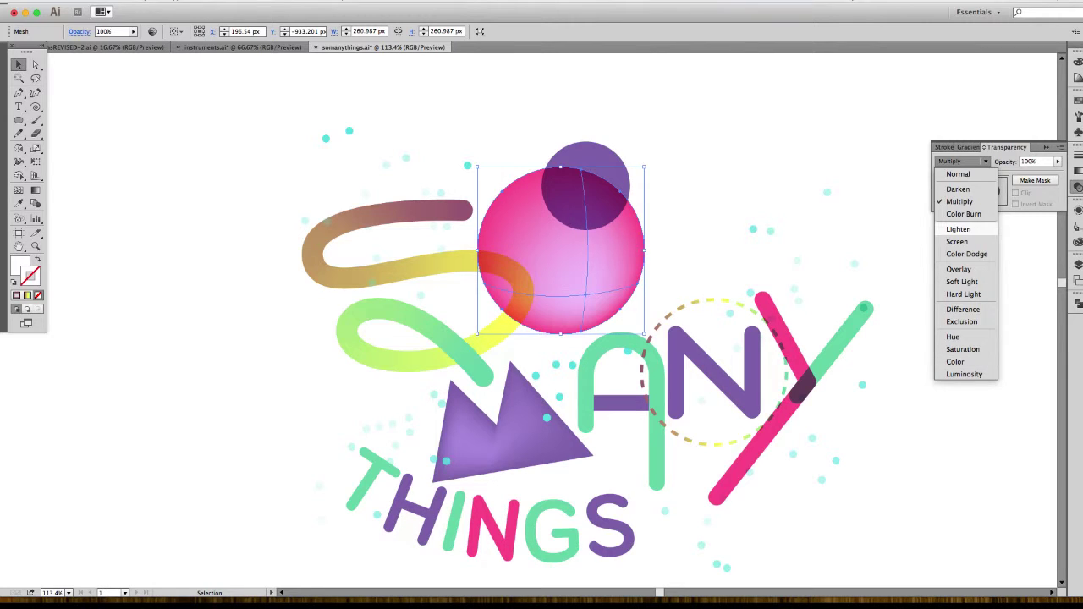
{"action": "left_click", "coordinate": [959, 269]}
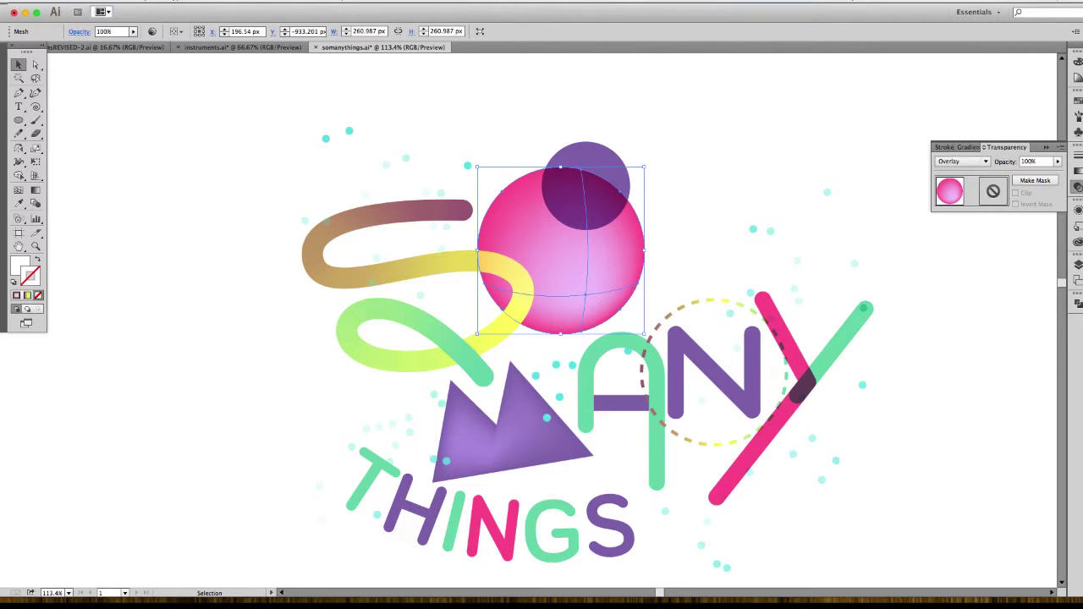
{"action": "left_click", "coordinate": [961, 160]}
{"action": "left_click", "coordinate": [956, 197]}
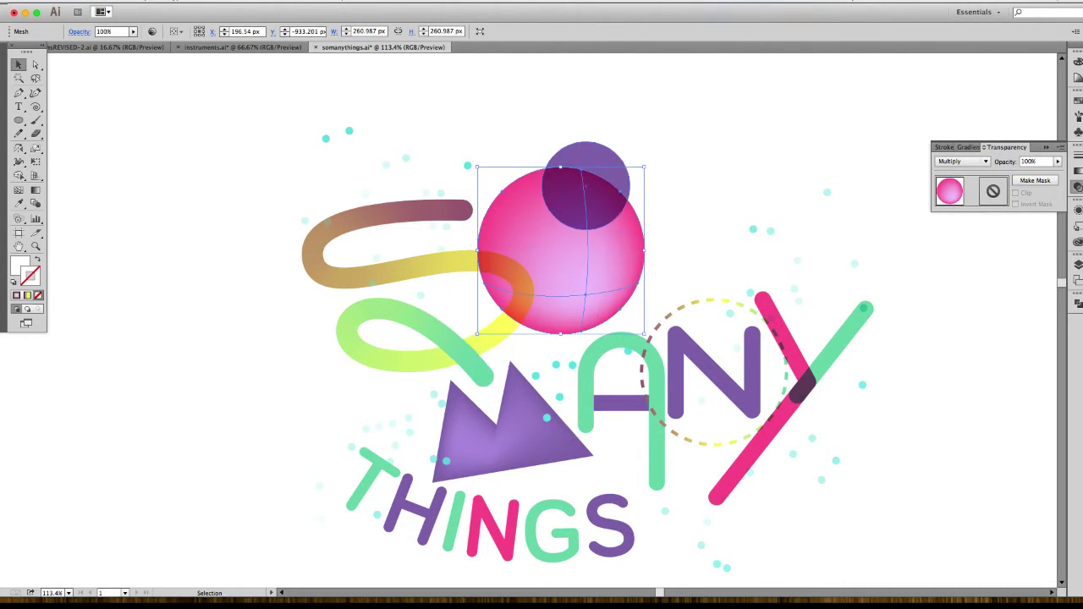
Try sending the small purple circle backward, and set its blending mode to Screen.
{"action": "left_click", "coordinate": [603, 159]}
{"action": "right_click", "coordinate": [603, 158]}
{"action": "mouse_move", "coordinate": [631, 308]}
{"action": "left_click", "coordinate": [750, 330]}
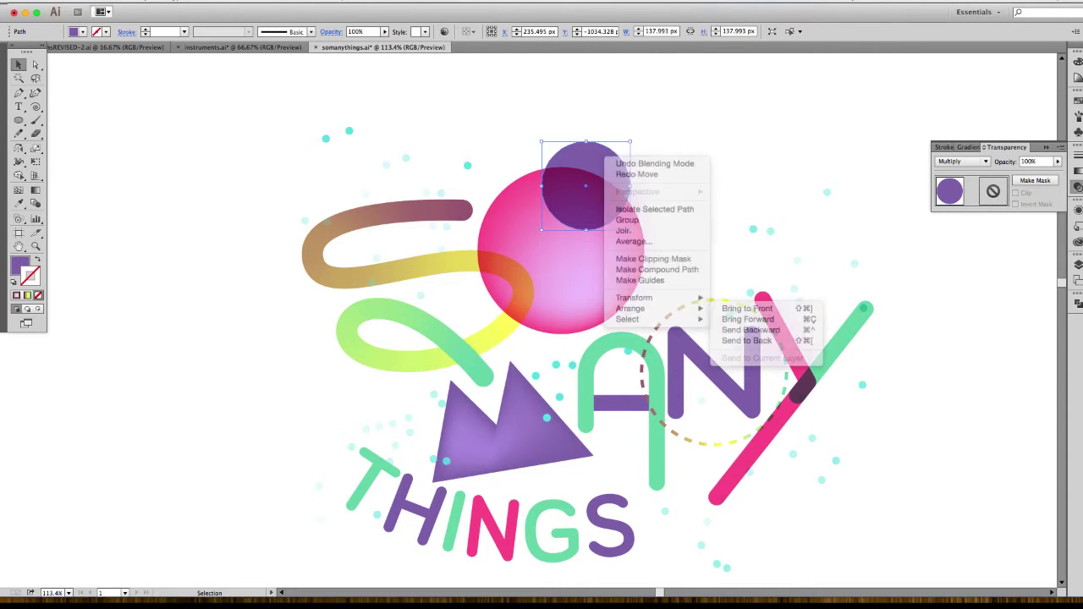
{"action": "left_click", "coordinate": [961, 161]}
{"action": "left_click", "coordinate": [965, 242]}
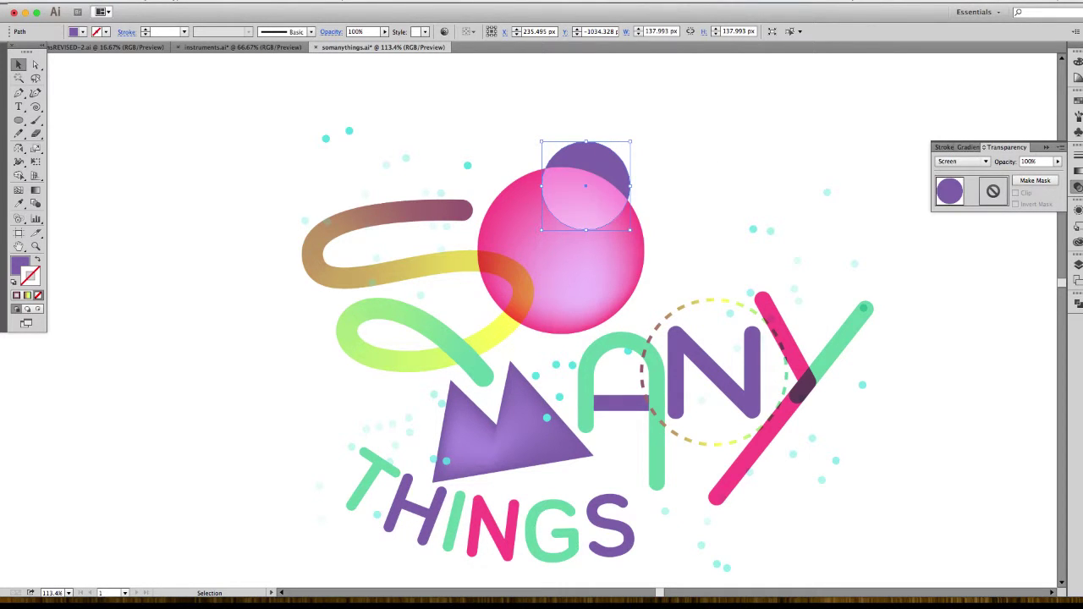
Try lowering the small purple circle's opacity to 31%, undo the change, deselect it and close the transparency settings.
{"action": "left_click", "coordinate": [716, 173]}
{"action": "left_click", "coordinate": [603, 169]}
{"action": "left_click", "coordinate": [1058, 162]}
{"action": "left_click_drag", "start_coordinate": [1060, 171], "coordinate": [1021, 172]}
{"action": "left_click", "coordinate": [744, 173]}
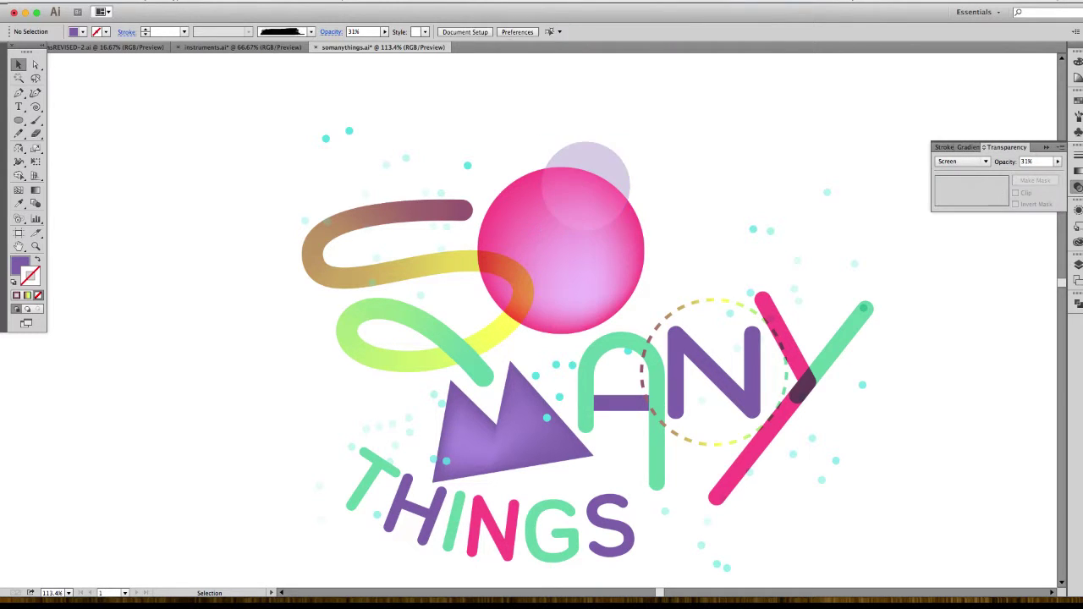
{"action": "key", "text": "super+z"}
{"action": "key", "text": "super+shift+a"}
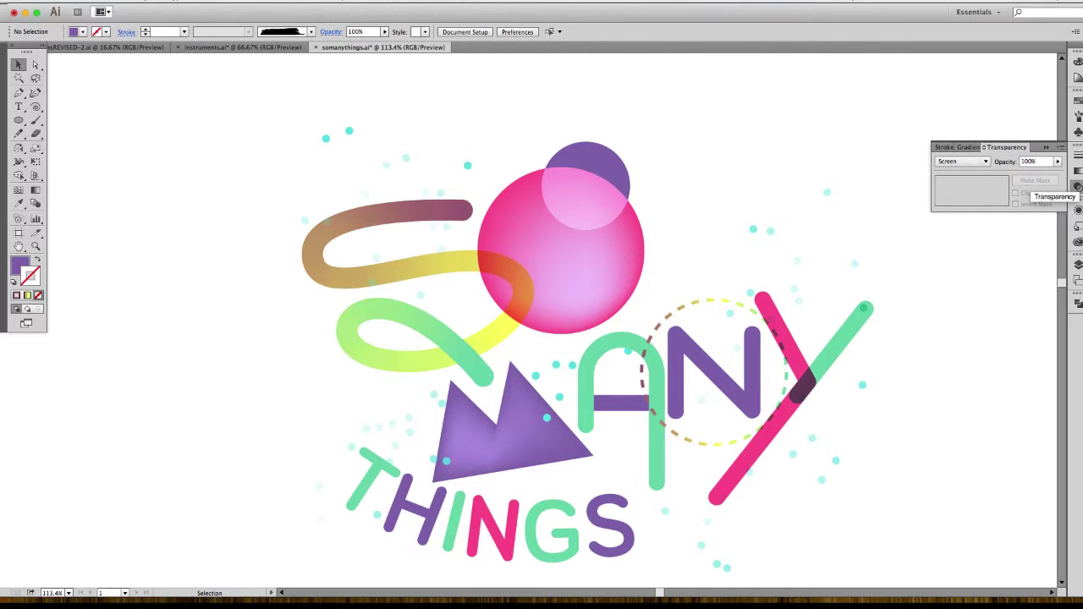
{"action": "left_click", "coordinate": [1077, 187]}
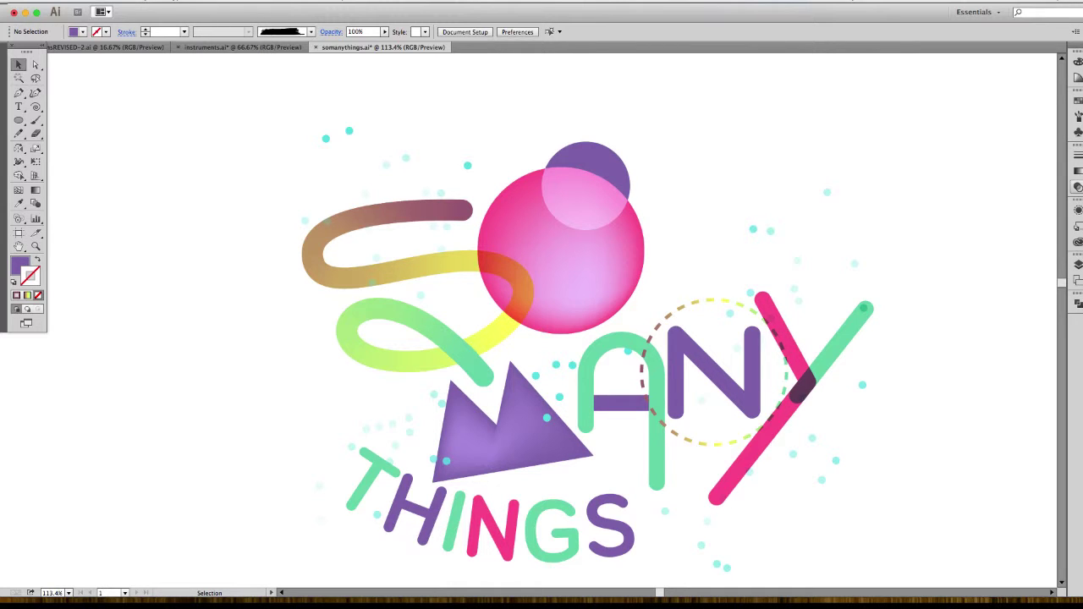
{"action": "scroll", "coordinate": [542, 322], "scroll_direction": "down", "scroll_amount": 3}
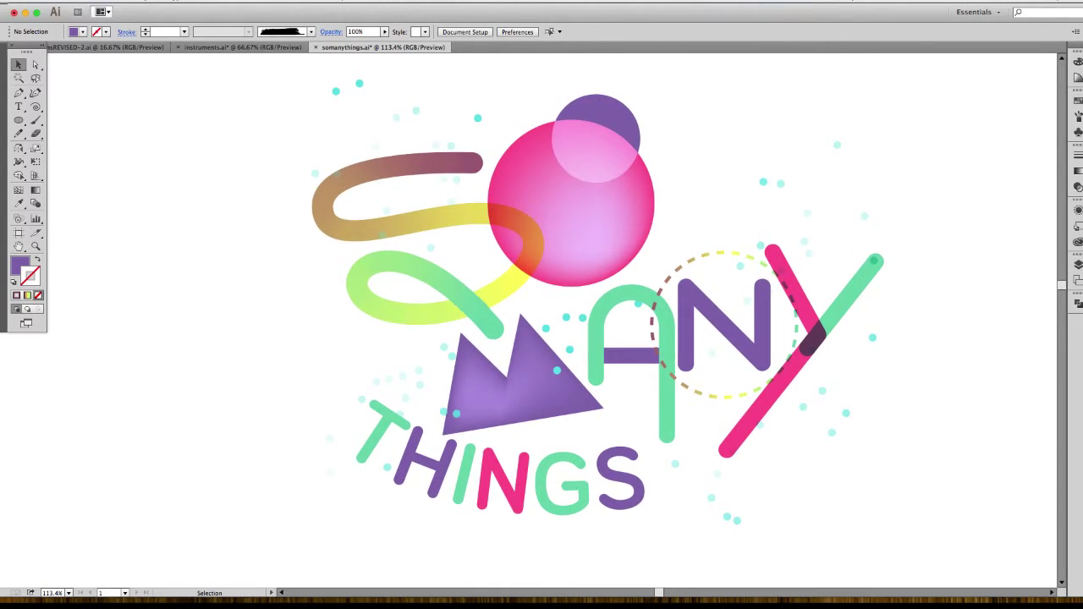
{"action": "left_click_drag", "start_coordinate": [592, 322], "coordinate": [474, 317]}
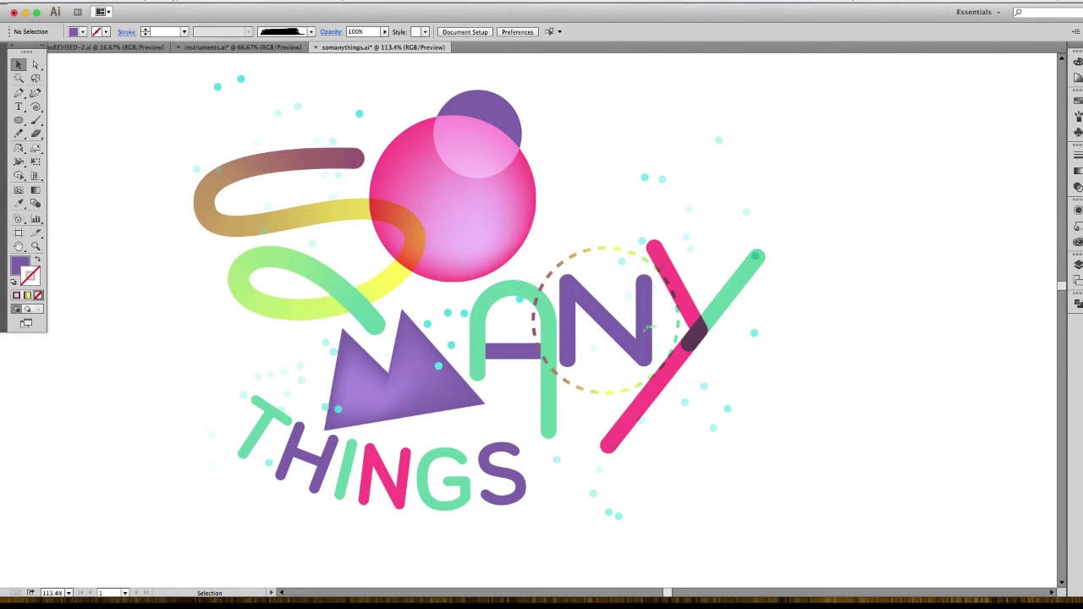
{"action": "left_click_drag", "start_coordinate": [648, 329], "coordinate": [836, 410]}
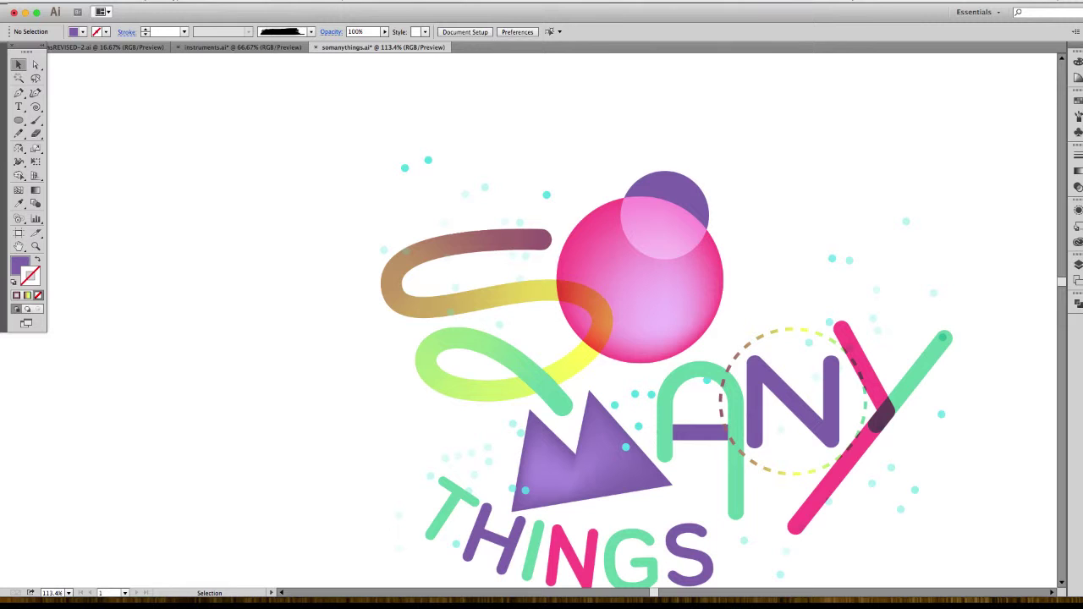
{"action": "left_click_drag", "start_coordinate": [644, 406], "coordinate": [641, 363]}
Add a text object reading "TEXT" in the empty area above the row of small sample shapes.
{"action": "double_click", "coordinate": [36, 246]}
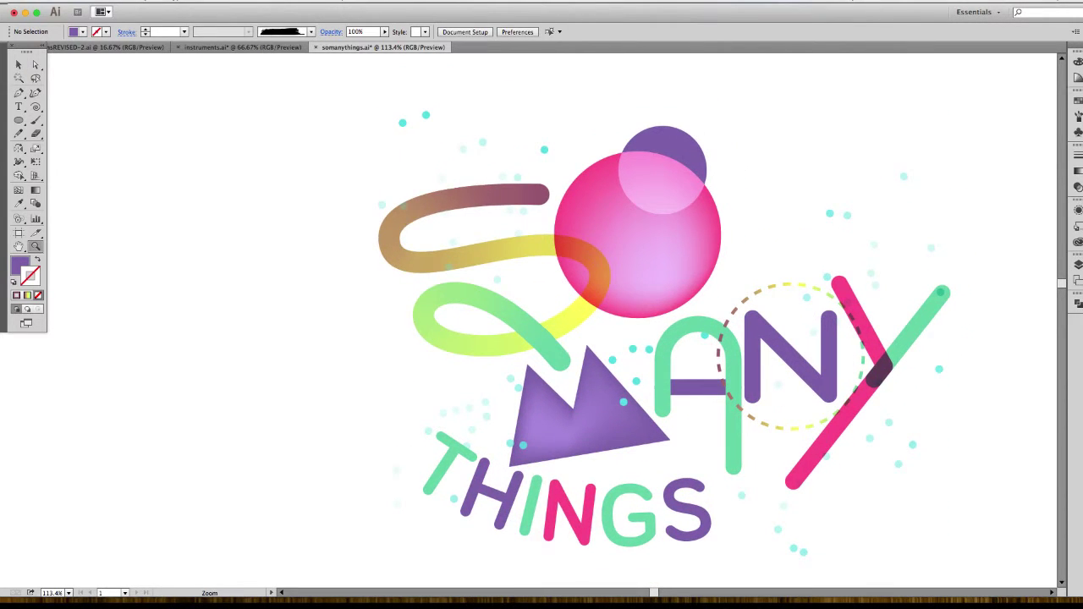
{"action": "key", "text": "super+minus"}
{"action": "key", "text": "v"}
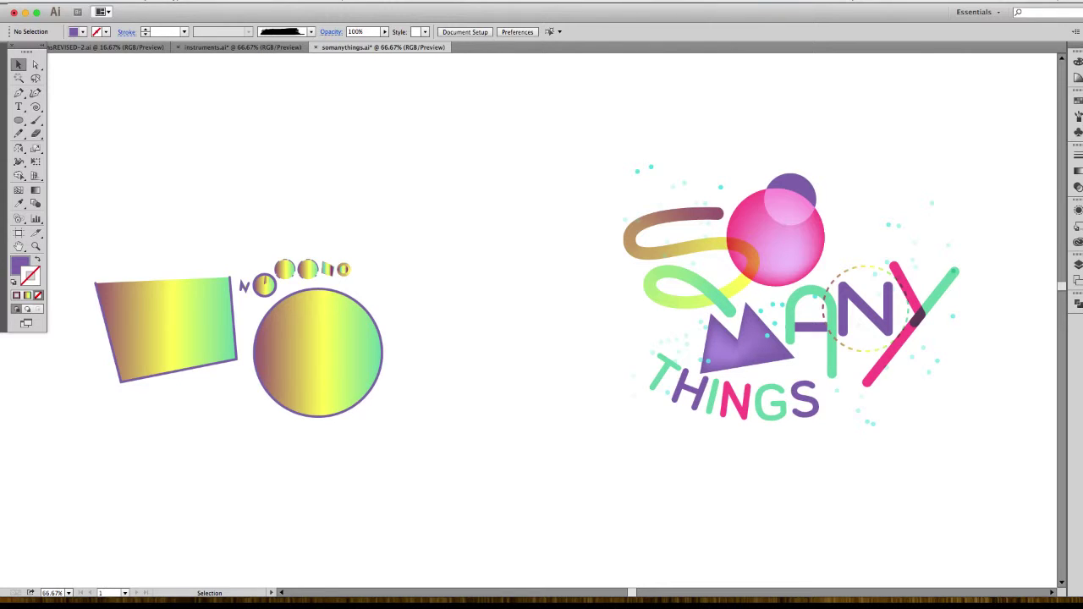
{"action": "left_click", "coordinate": [18, 106]}
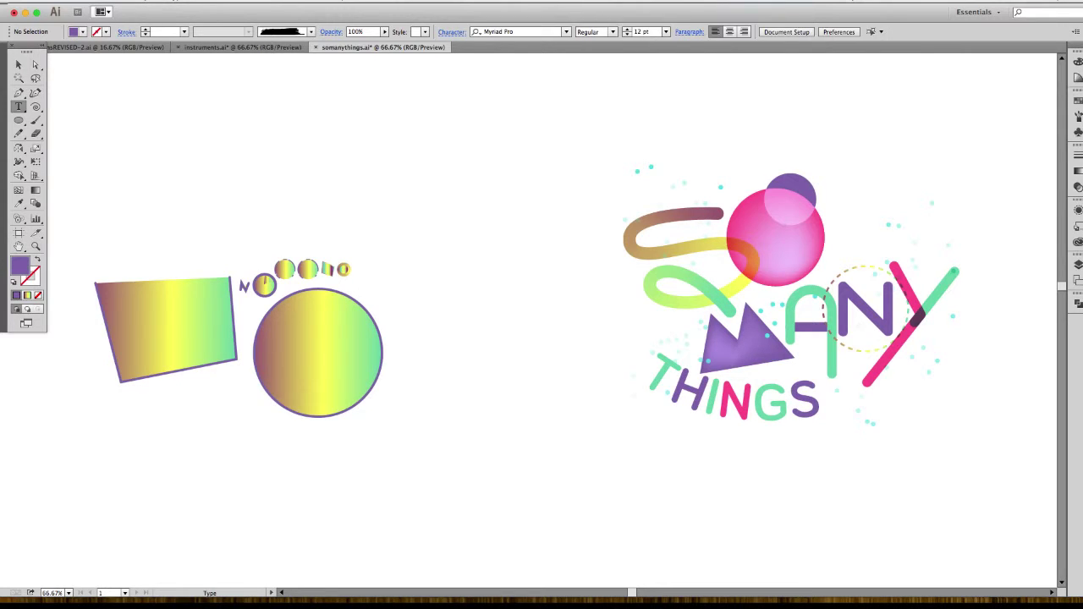
{"action": "left_click", "coordinate": [275, 165]}
{"action": "type", "text": "text"}
{"action": "left_click", "coordinate": [18, 78]}
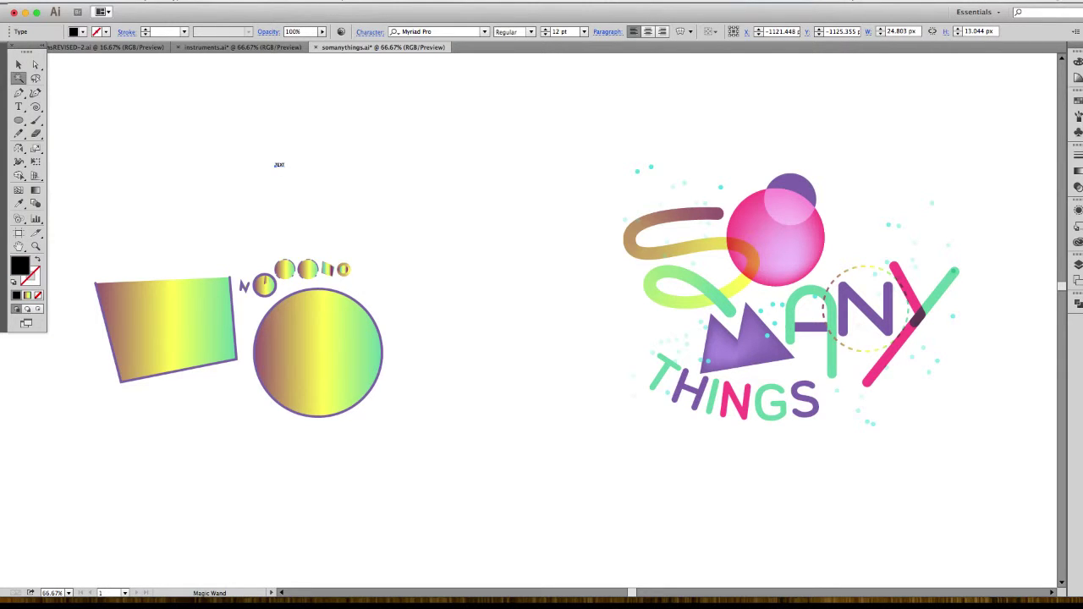
Scale the text up to about 210 pt and move it to the right and slightly down.
{"action": "key", "text": "v"}
{"action": "left_click_drag", "start_coordinate": [285, 161], "coordinate": [362, 115]}
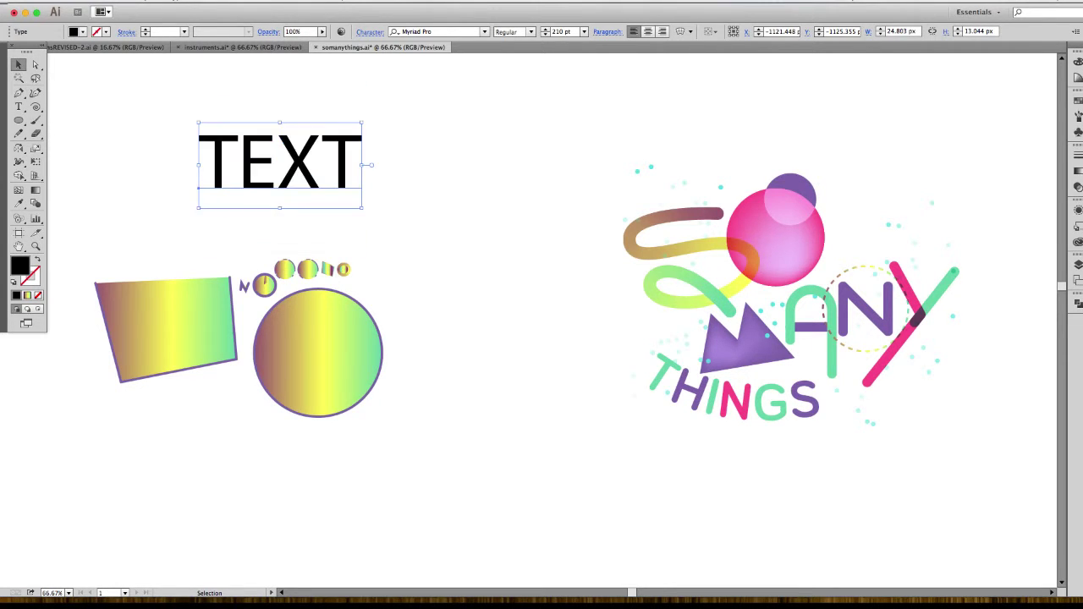
{"action": "left_click", "coordinate": [388, 149]}
{"action": "left_click_drag", "start_coordinate": [299, 166], "coordinate": [418, 199]}
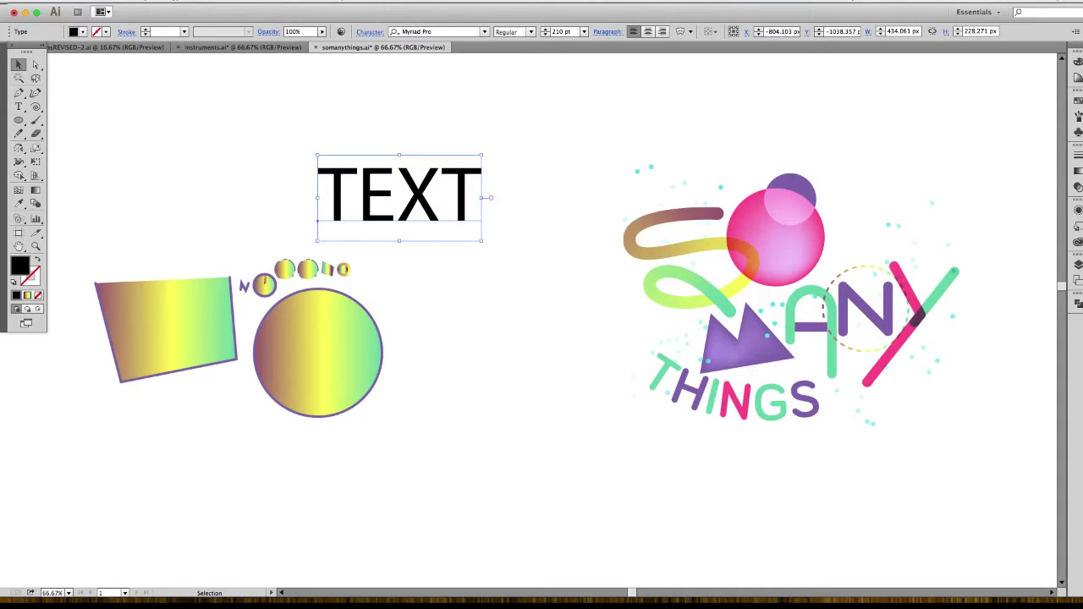
Set the text's font to Bariol and move it above the gradient quadrilateral and the small shapes.
{"action": "left_click", "coordinate": [461, 33]}
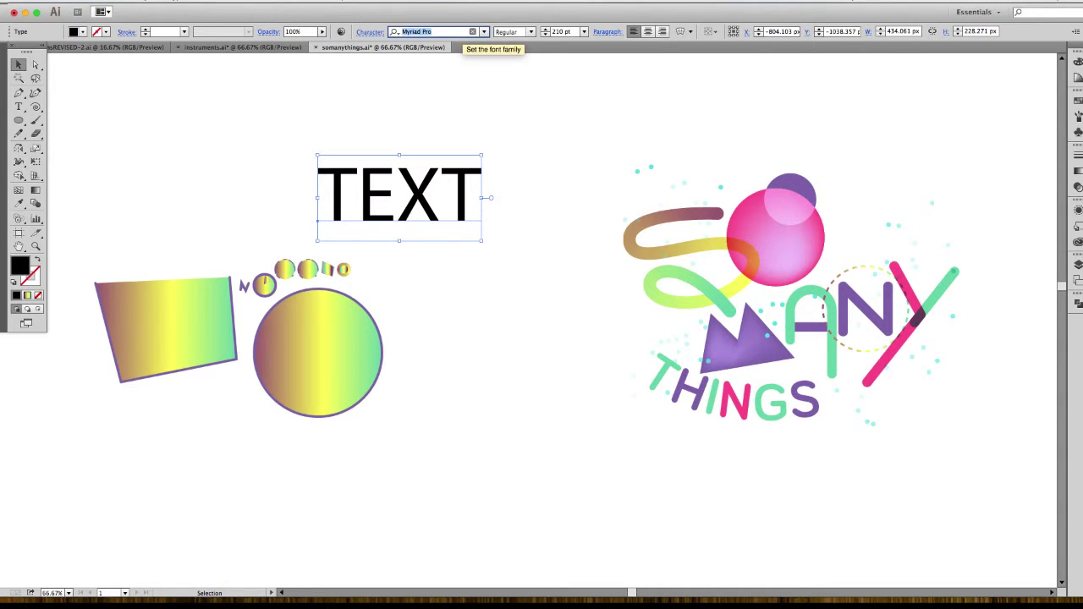
{"action": "type", "text": "bariol"}
{"action": "key", "text": "Return"}
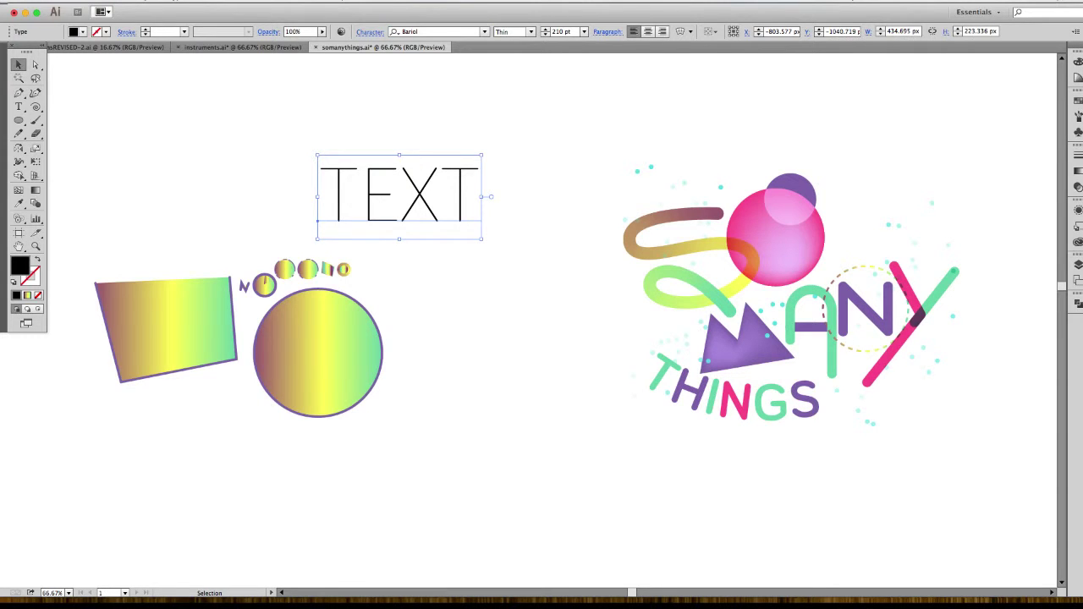
{"action": "left_click_drag", "start_coordinate": [524, 279], "coordinate": [497, 288]}
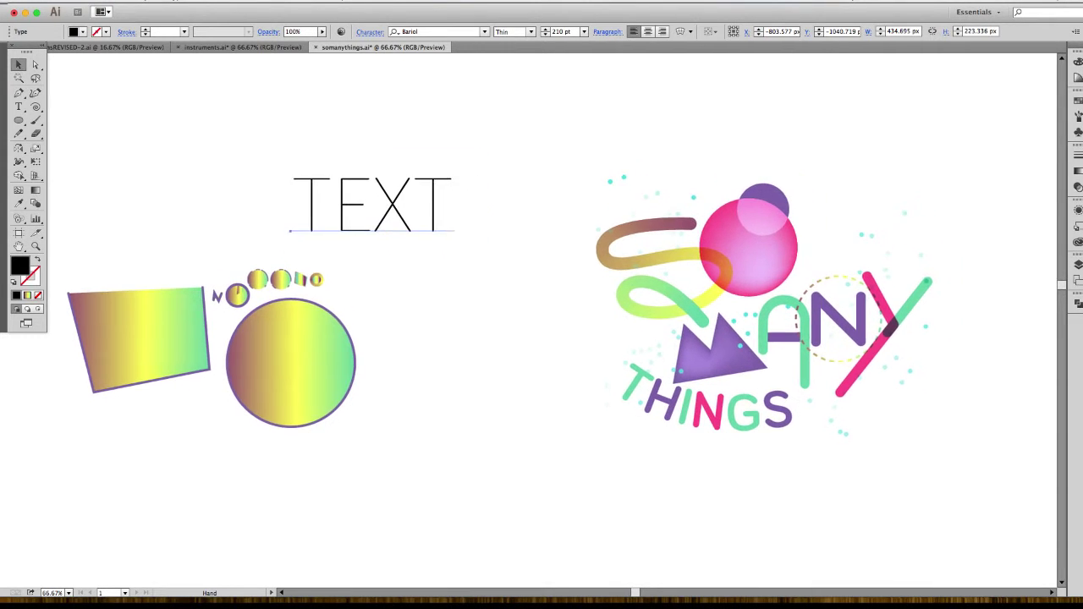
{"action": "left_click_drag", "start_coordinate": [372, 203], "coordinate": [232, 186]}
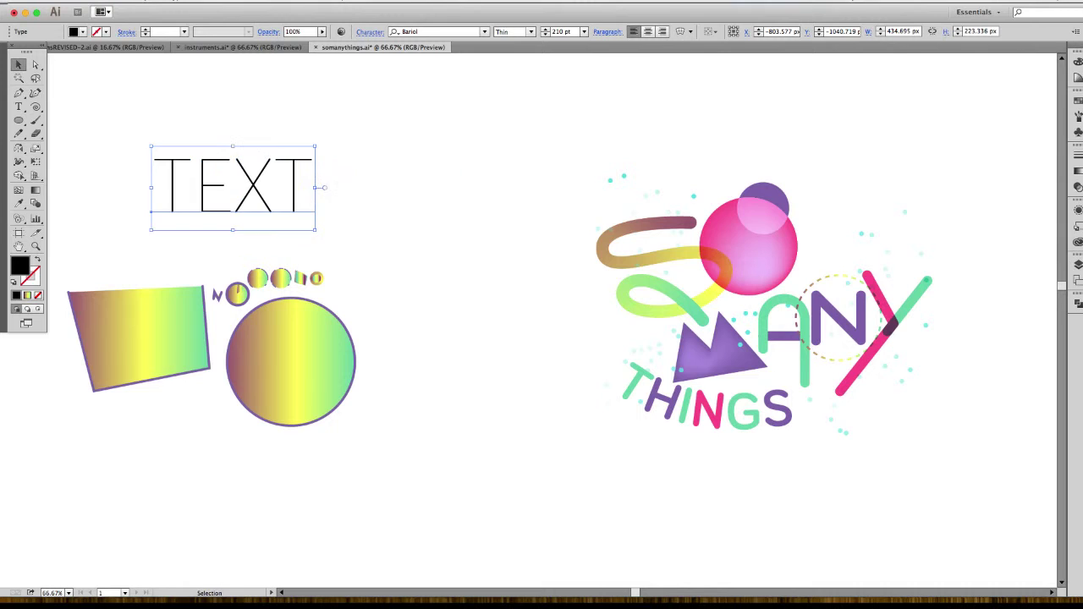
Draw an open, unfilled S-shaped curve with three anchor points between the TEXT word and the lettering artwork.
{"action": "key", "text": "p"}
{"action": "left_click_drag", "start_coordinate": [485, 222], "coordinate": [433, 236]}
{"action": "left_click", "coordinate": [303, 257]}
{"action": "left_click_drag", "start_coordinate": [440, 187], "coordinate": [537, 191]}
{"action": "left_click", "coordinate": [590, 133]}
{"action": "key", "text": "v"}
{"action": "key", "text": "slash"}
Add the type-on-path text "TEXTEXTEXTER" along the S-shaped curve, starting near its lower end.
{"action": "key", "text": "t"}
{"action": "left_click", "coordinate": [19, 107]}
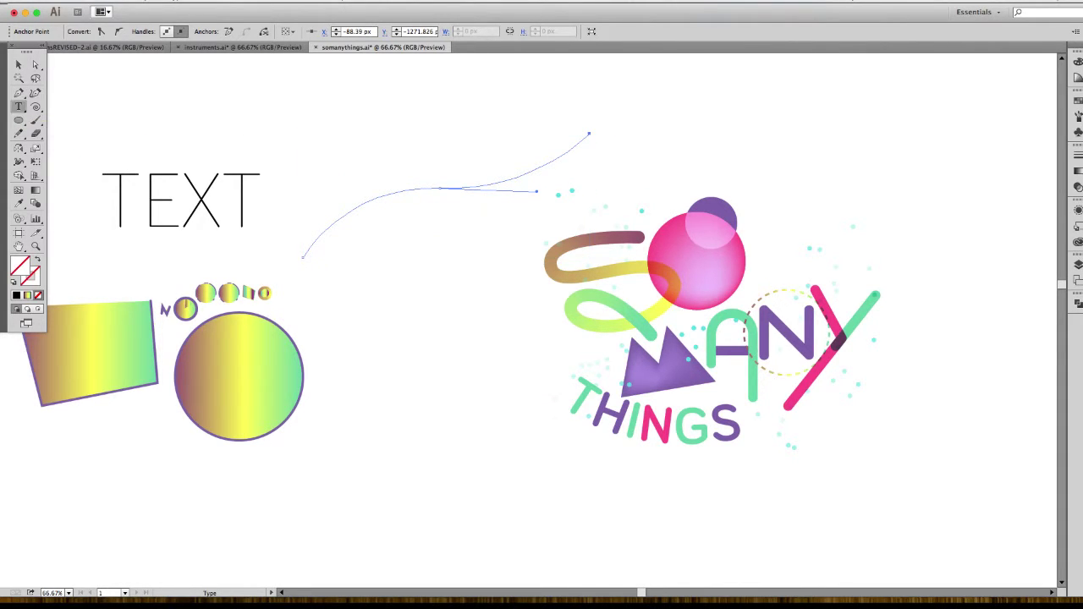
{"action": "left_click", "coordinate": [332, 228]}
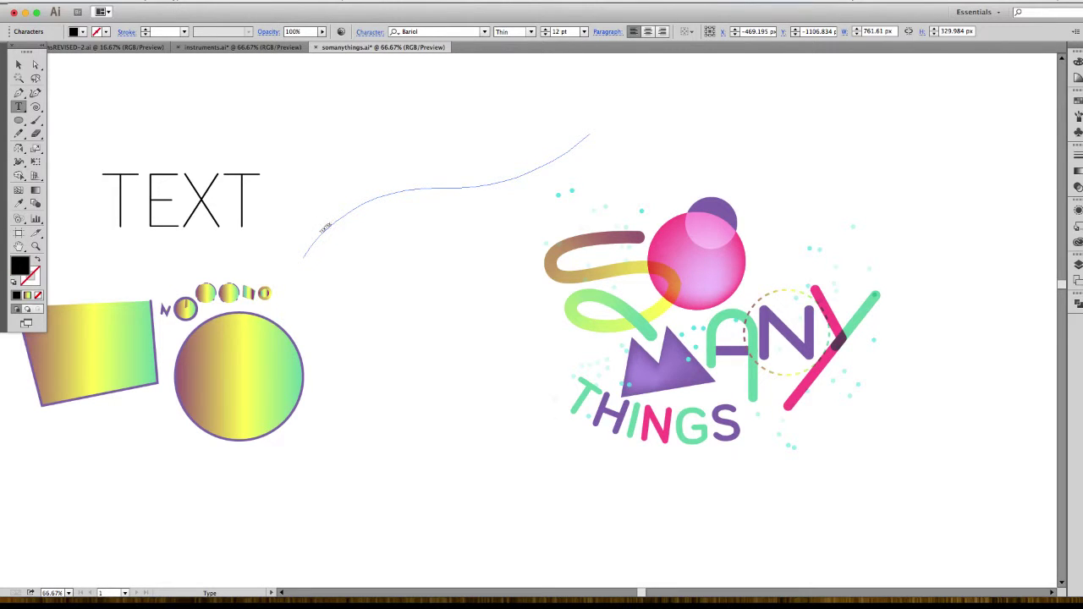
Increase the font size of all the text on the curve to 113 pt.
{"action": "key", "text": "super+a"}
{"action": "left_click", "coordinate": [546, 29]}
{"action": "left_click", "coordinate": [546, 28]}
{"action": "left_click", "coordinate": [546, 29]}
{"action": "left_click", "coordinate": [545, 28]}
{"action": "left_click", "coordinate": [546, 28]}
{"action": "left_click", "coordinate": [546, 28]}
{"action": "left_click", "coordinate": [546, 29]}
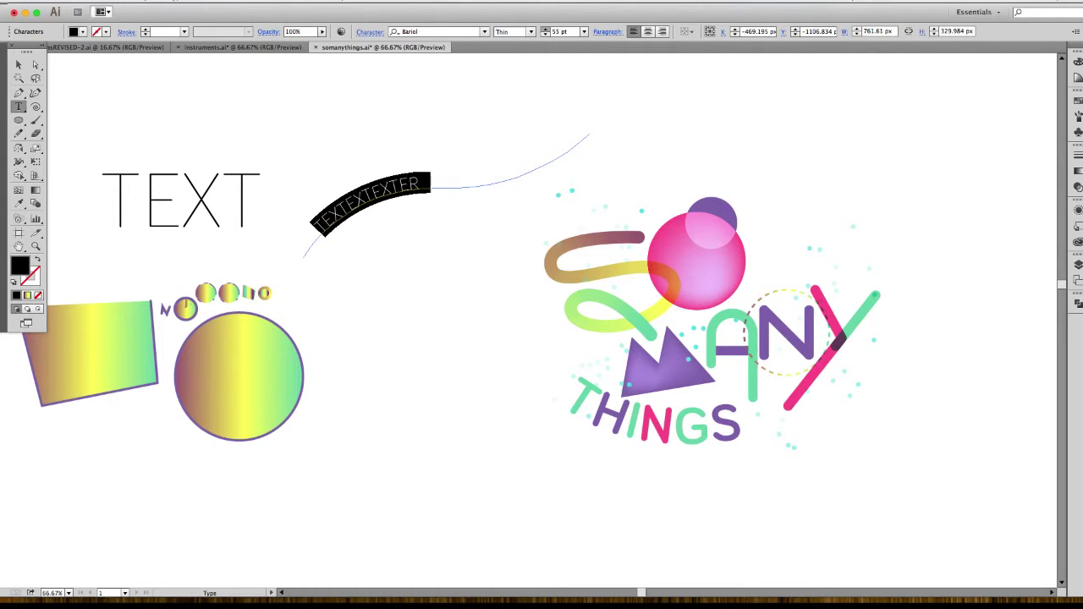
{"action": "left_click", "coordinate": [546, 28]}
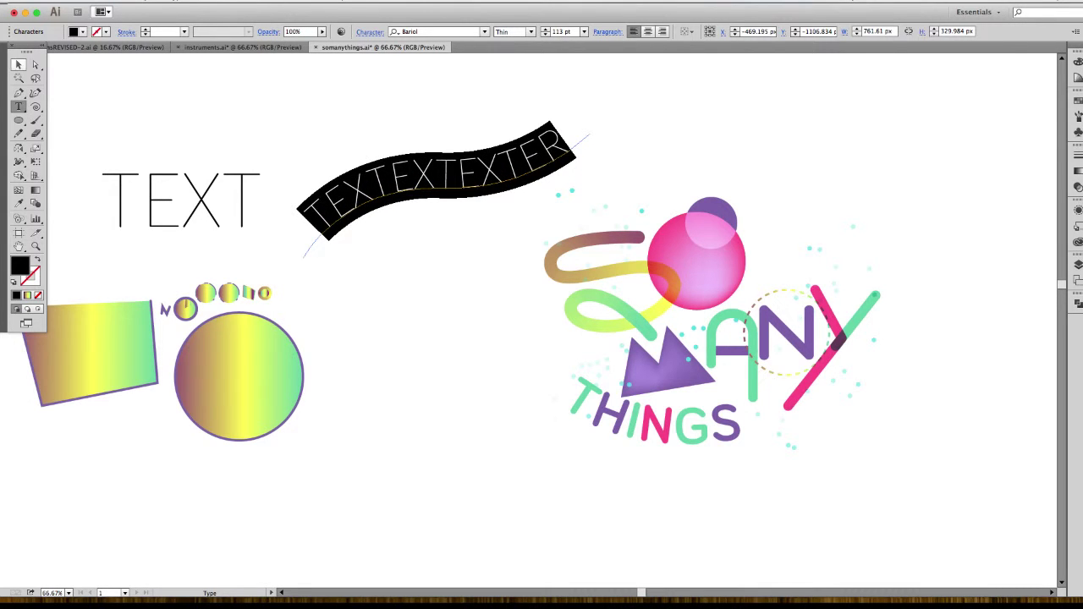
Move the curved text slightly left and up so it sits beside the TEXT word.
{"action": "left_click", "coordinate": [19, 64]}
{"action": "left_click", "coordinate": [127, 110]}
{"action": "left_click_drag", "start_coordinate": [441, 203], "coordinate": [473, 180]}
{"action": "left_click", "coordinate": [503, 176]}
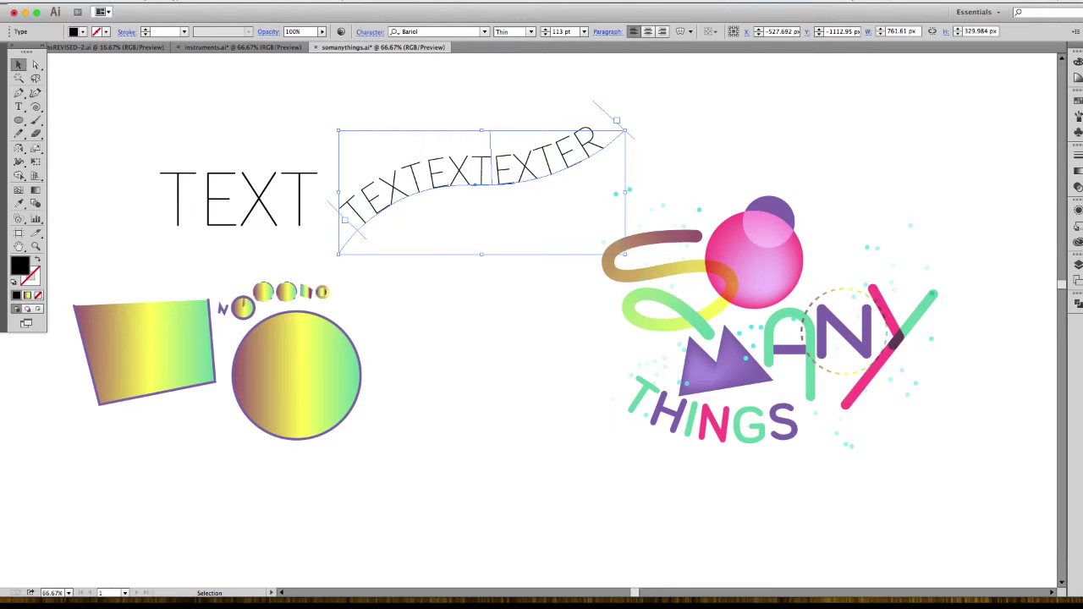
{"action": "mouse_move", "coordinate": [475, 179]}
{"action": "left_mouse_down"}
{"action": "mouse_move", "coordinate": [474, 164]}
{"action": "mouse_move", "coordinate": [474, 192]}
{"action": "left_mouse_up"}
{"action": "key", "text": "space"}
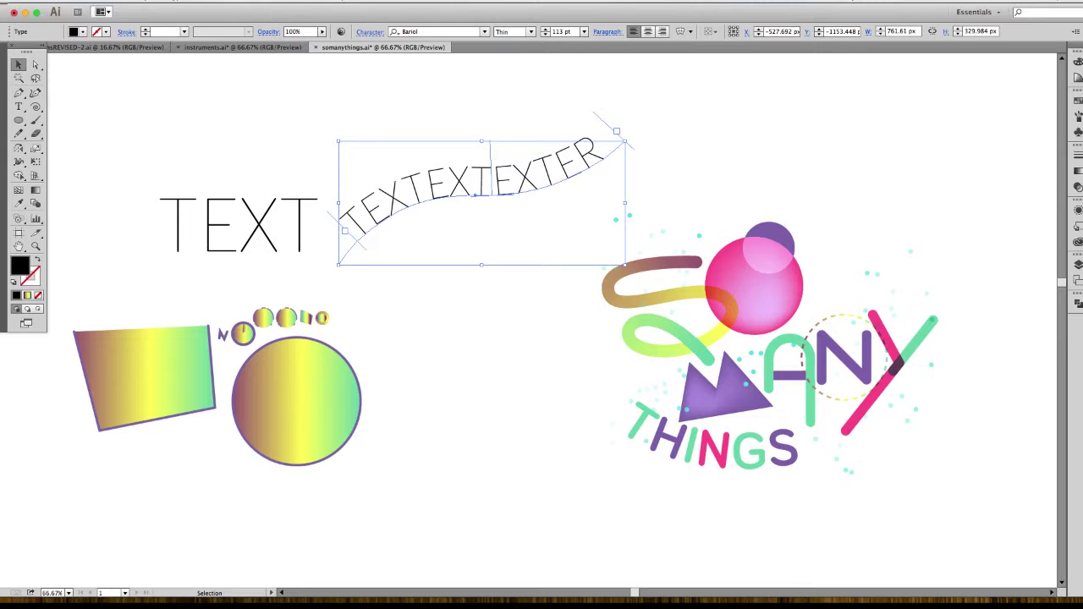
{"action": "double_click", "coordinate": [450, 184]}
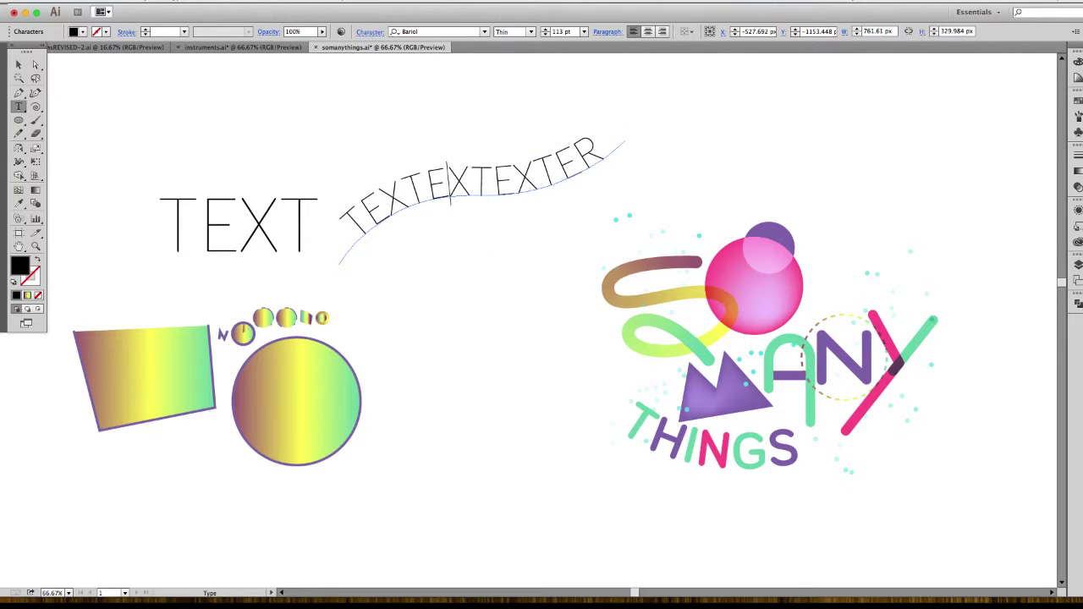
{"action": "left_click", "coordinate": [18, 64]}
{"action": "left_click", "coordinate": [169, 127]}
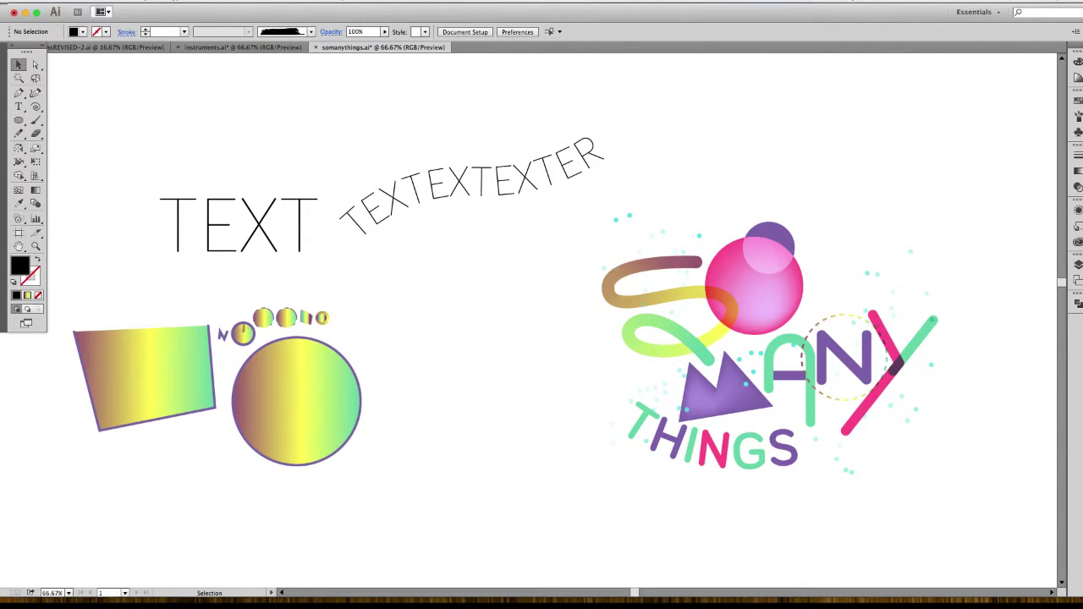
Convert the curved text to outlines, check the resulting letter shapes and deselect them.
{"action": "left_click", "coordinate": [452, 187]}
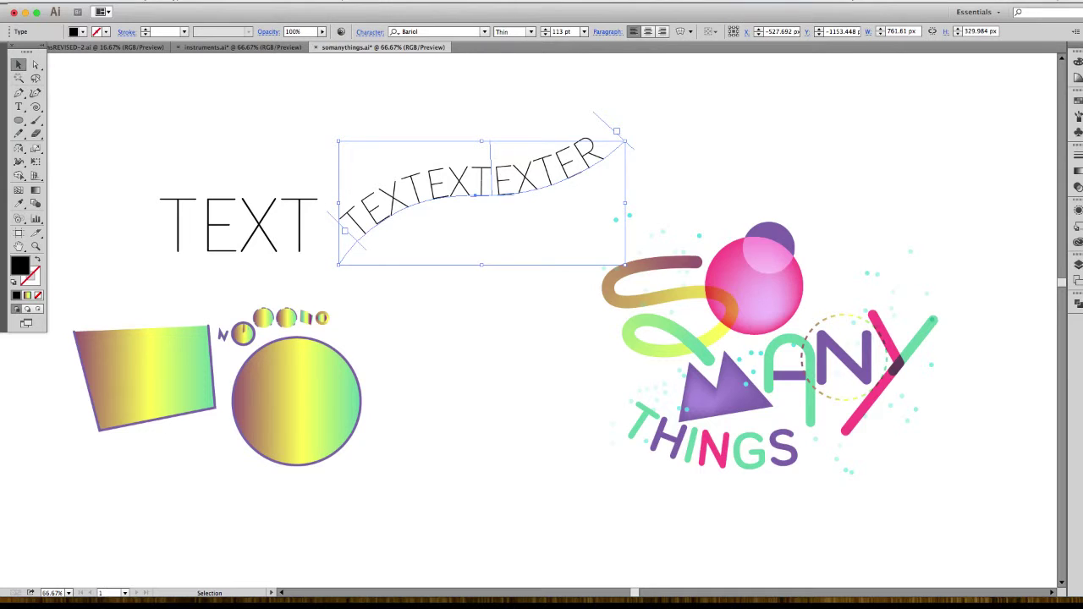
{"action": "right_click", "coordinate": [452, 184]}
{"action": "left_click", "coordinate": [491, 257]}
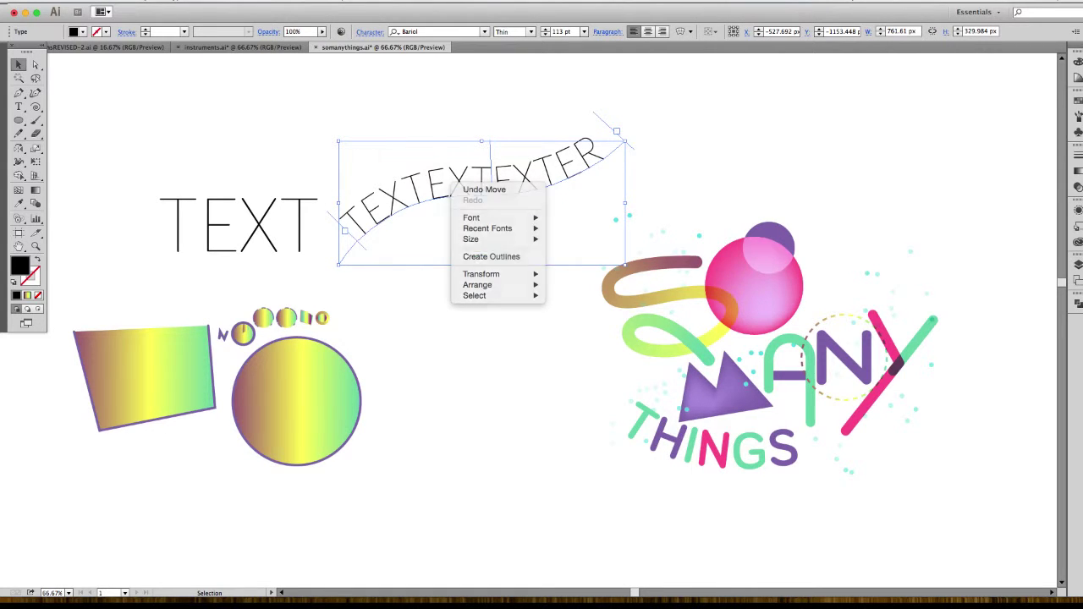
{"action": "key", "text": "super+shift+a"}
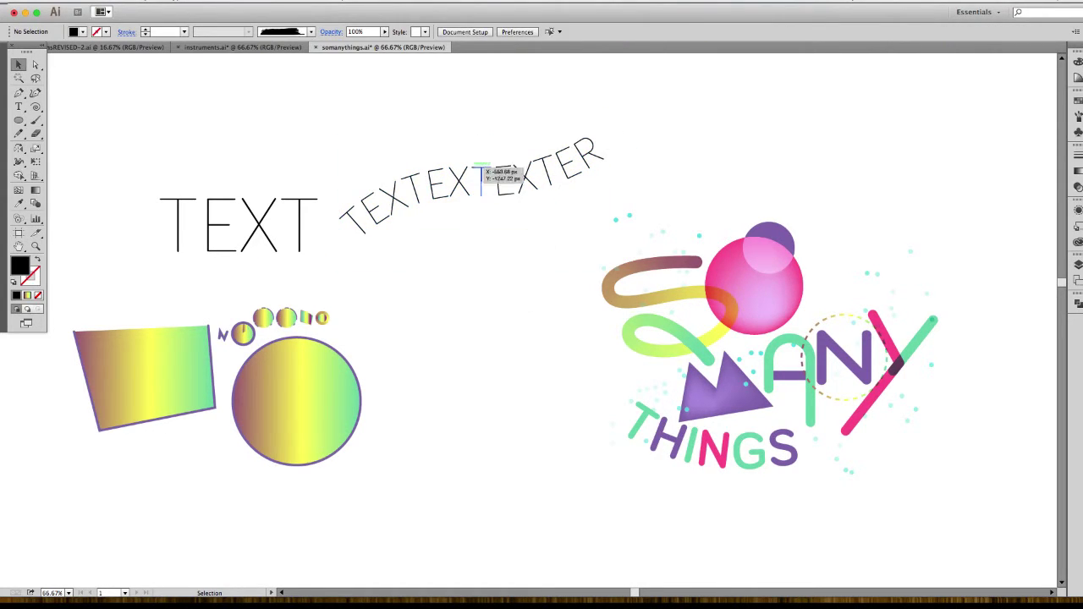
{"action": "left_click", "coordinate": [458, 181]}
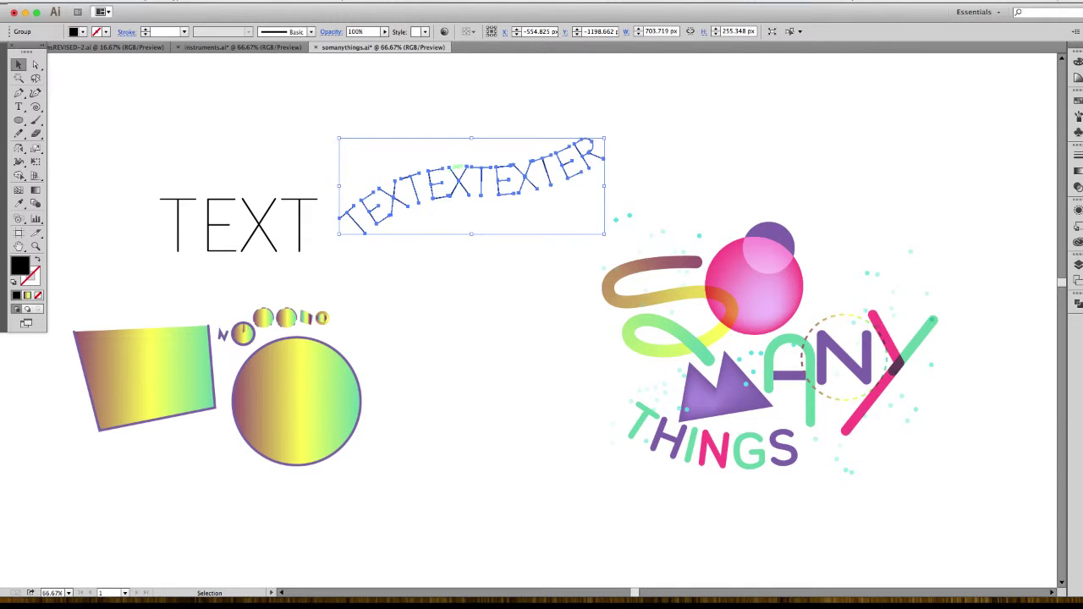
{"action": "key", "text": "super+shift+a"}
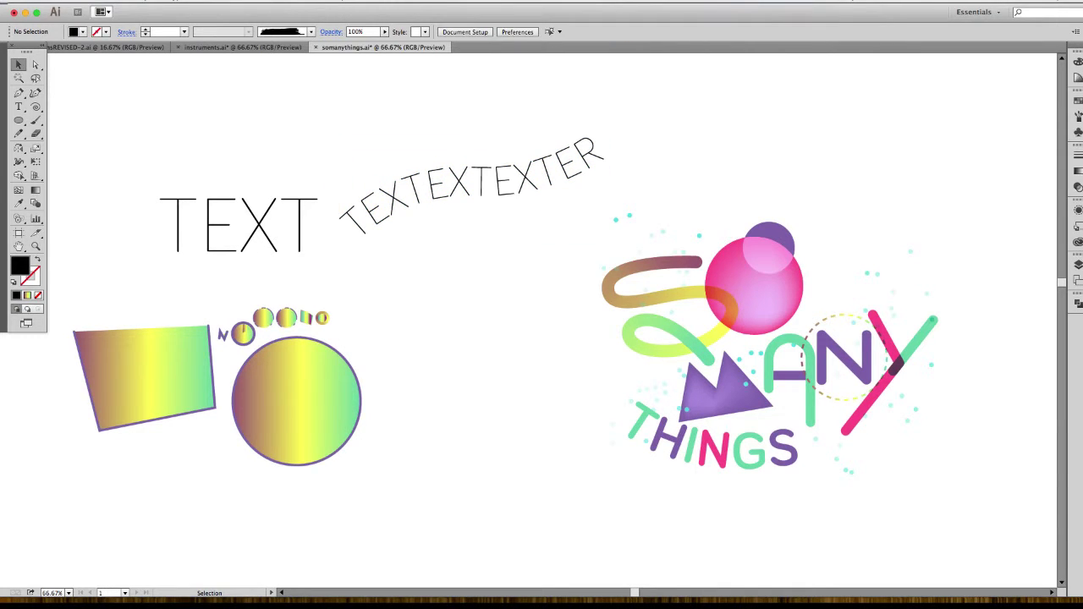
Move the outlined curved lettering to the upper left of the TEXT word.
{"action": "scroll", "coordinate": [542, 338], "scroll_direction": "down", "scroll_amount": 2}
{"action": "scroll", "coordinate": [542, 339], "scroll_direction": "left", "scroll_amount": 3}
{"action": "left_click_drag", "start_coordinate": [557, 157], "coordinate": [239, 135]}
{"action": "scroll", "coordinate": [238, 135], "scroll_direction": "right", "scroll_amount": 1}
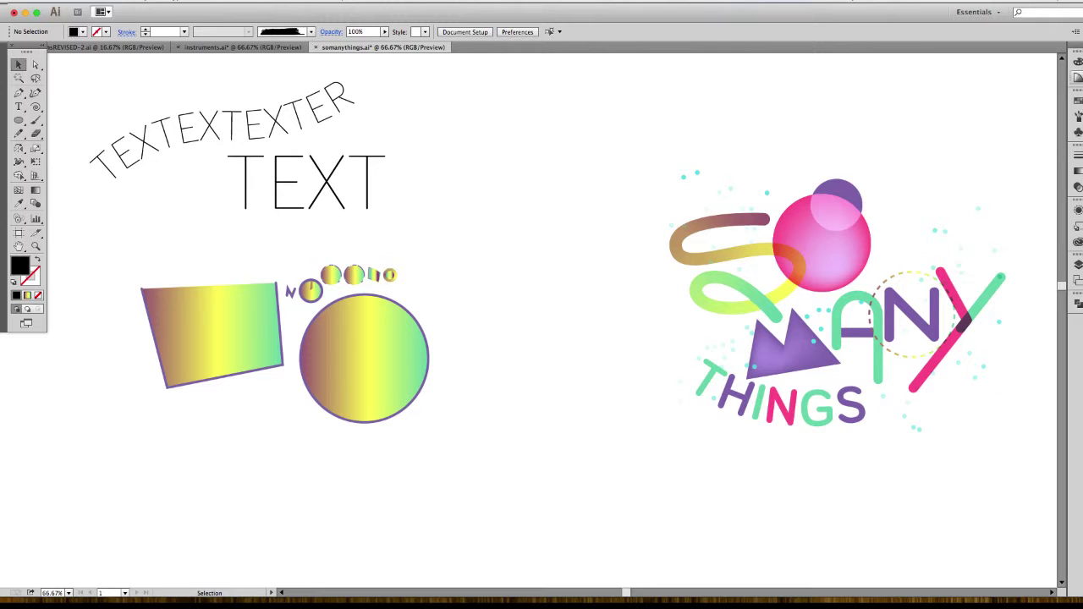
Show the available brushes beside the artwork.
{"action": "left_click", "coordinate": [1077, 117]}
{"action": "key", "text": "space"}
{"action": "mouse_move", "coordinate": [762, 280]}
{"action": "left_mouse_down"}
{"action": "mouse_move", "coordinate": [703, 277]}
{"action": "mouse_move", "coordinate": [570, 318]}
{"action": "left_mouse_up"}
{"action": "left_click_drag", "start_coordinate": [581, 376], "coordinate": [535, 459]}
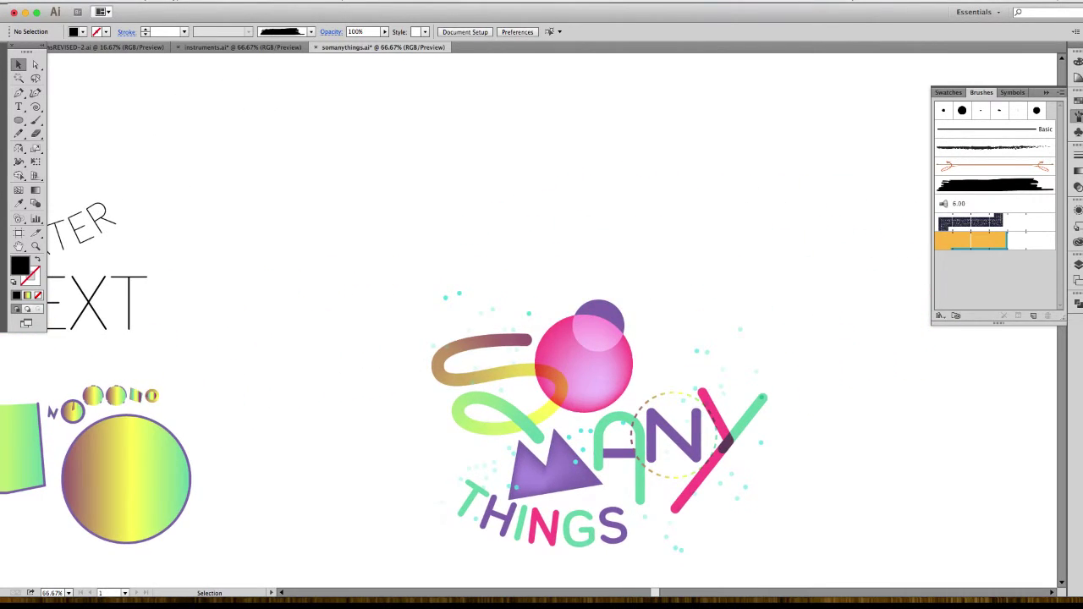
{"action": "scroll", "coordinate": [542, 321], "scroll_direction": "left", "scroll_amount": 5}
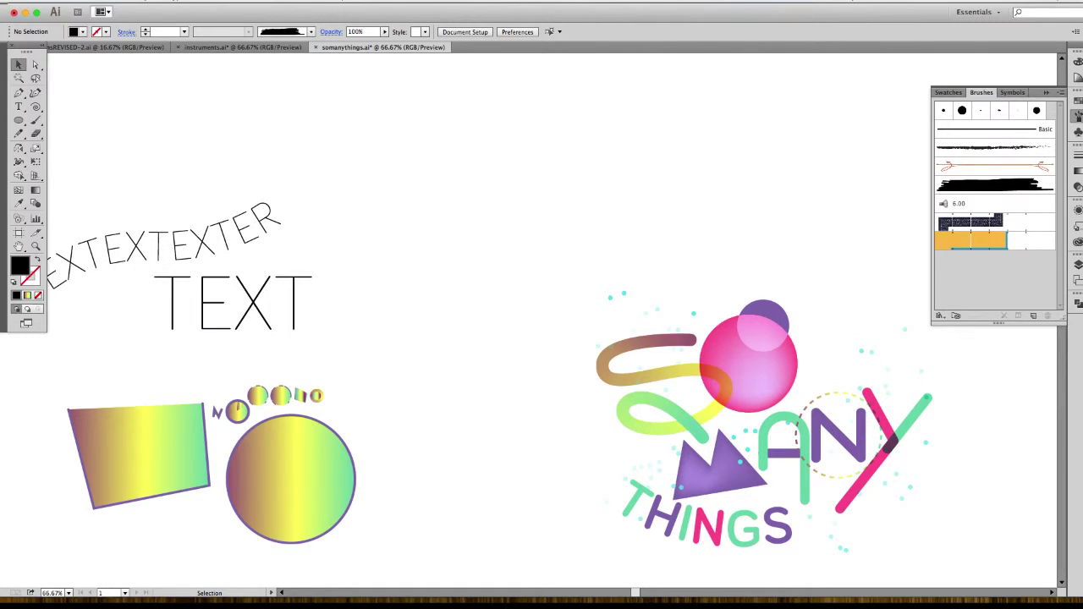
Draw a solid black circle about 103 px wide in the empty area above the artwork and move it slightly up.
{"action": "left_click_drag", "start_coordinate": [541, 339], "coordinate": [469, 275]}
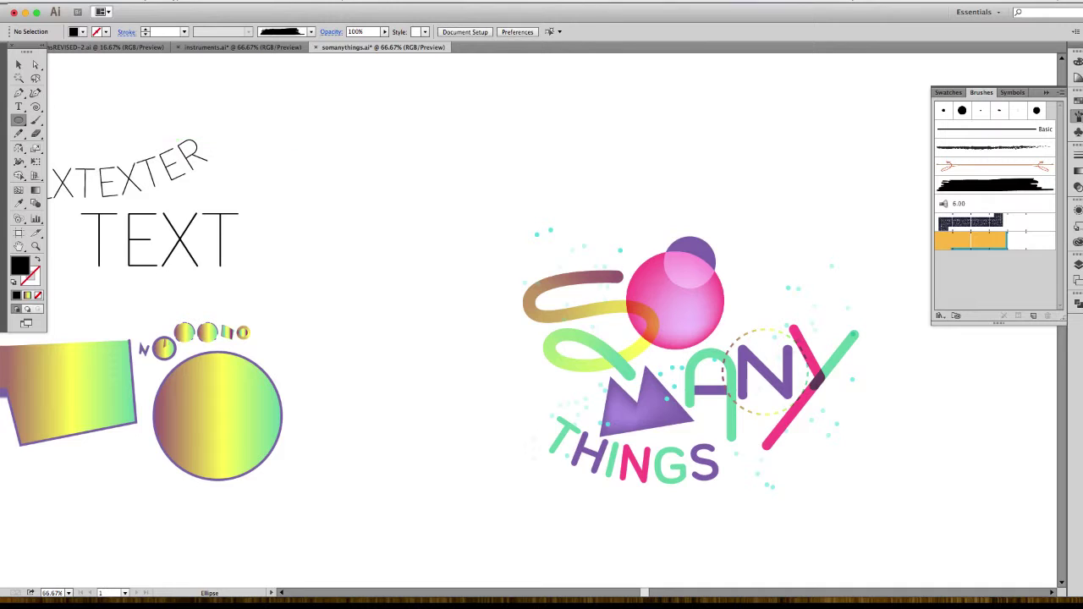
{"action": "left_click_drag", "start_coordinate": [366, 164], "coordinate": [385, 184]}
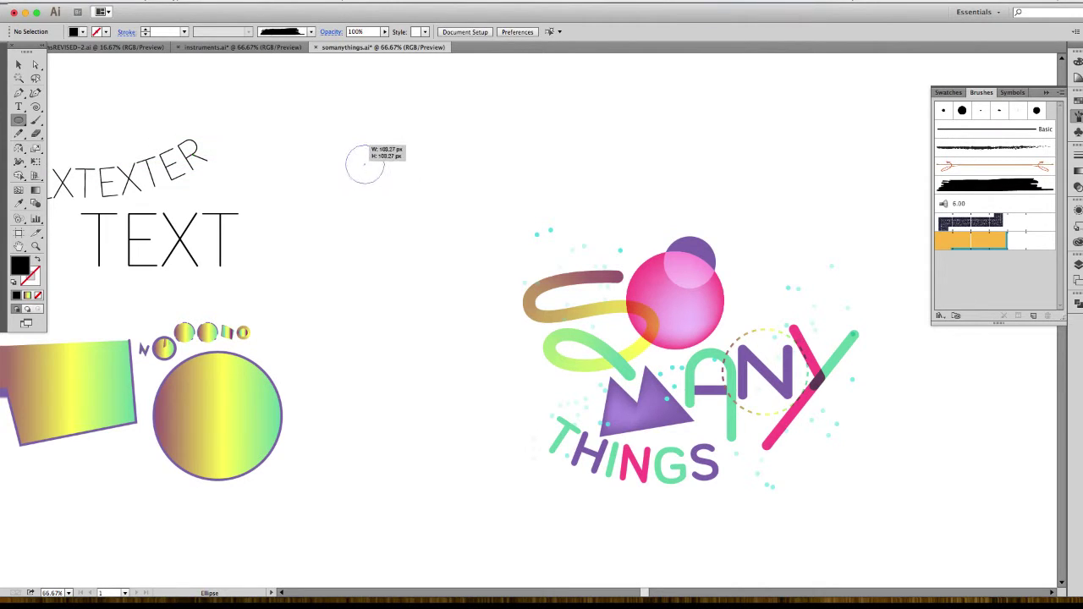
{"action": "key", "text": "v"}
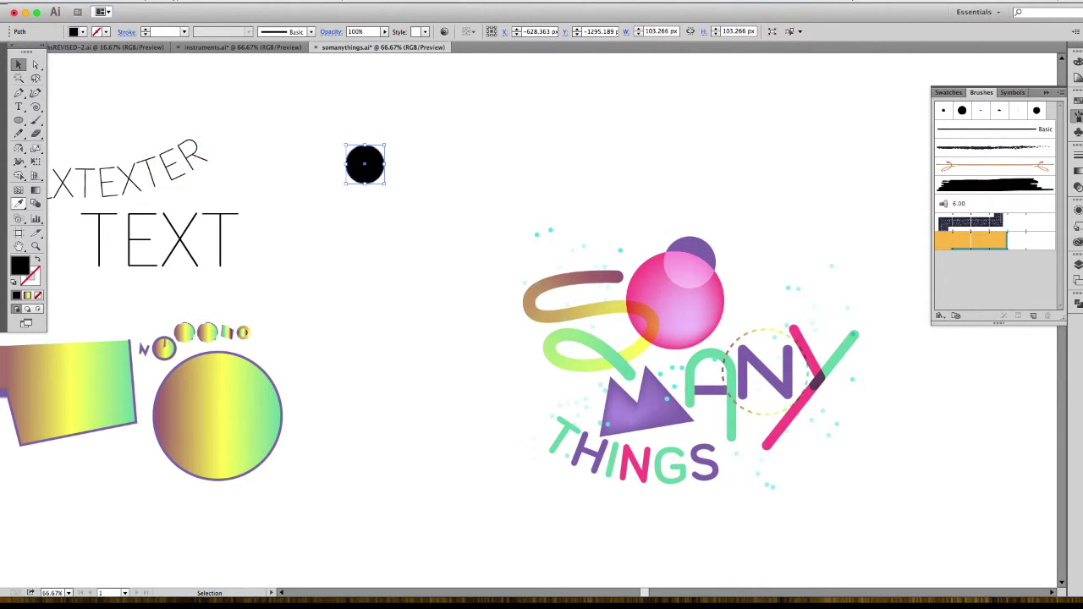
{"action": "left_click", "coordinate": [288, 110]}
{"action": "left_click_drag", "start_coordinate": [288, 110], "coordinate": [305, 268]}
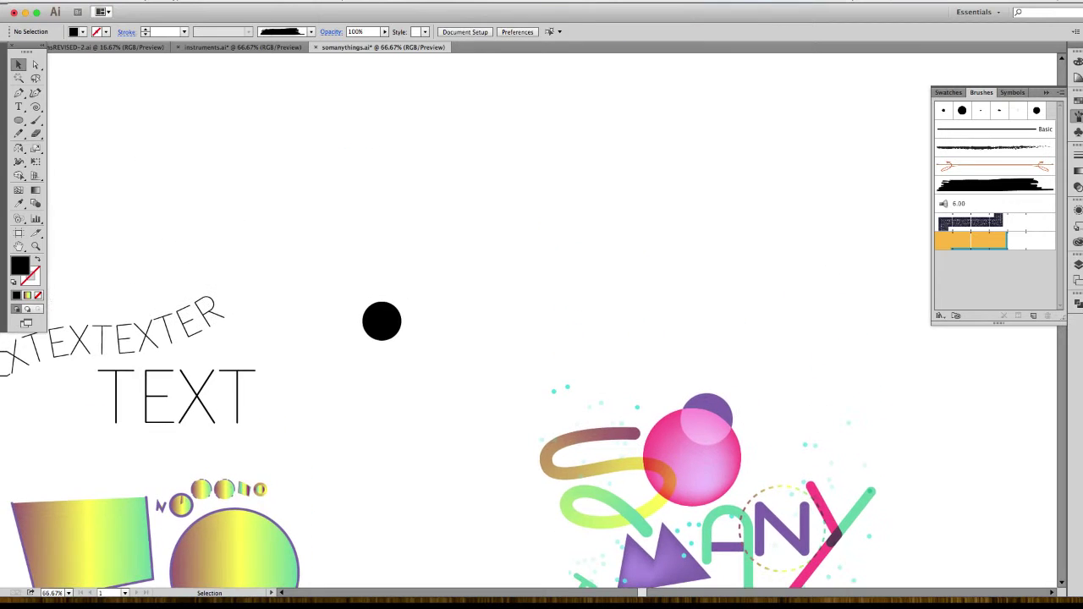
{"action": "left_click_drag", "start_coordinate": [382, 322], "coordinate": [401, 215]}
Draw a solid black square about 118 px wide to the right of the black circle.
{"action": "mouse_move", "coordinate": [18, 120]}
{"action": "left_mouse_down"}
{"action": "mouse_move", "coordinate": [51, 121]}
{"action": "mouse_move", "coordinate": [71, 148]}
{"action": "mouse_move", "coordinate": [76, 120]}
{"action": "left_mouse_up"}
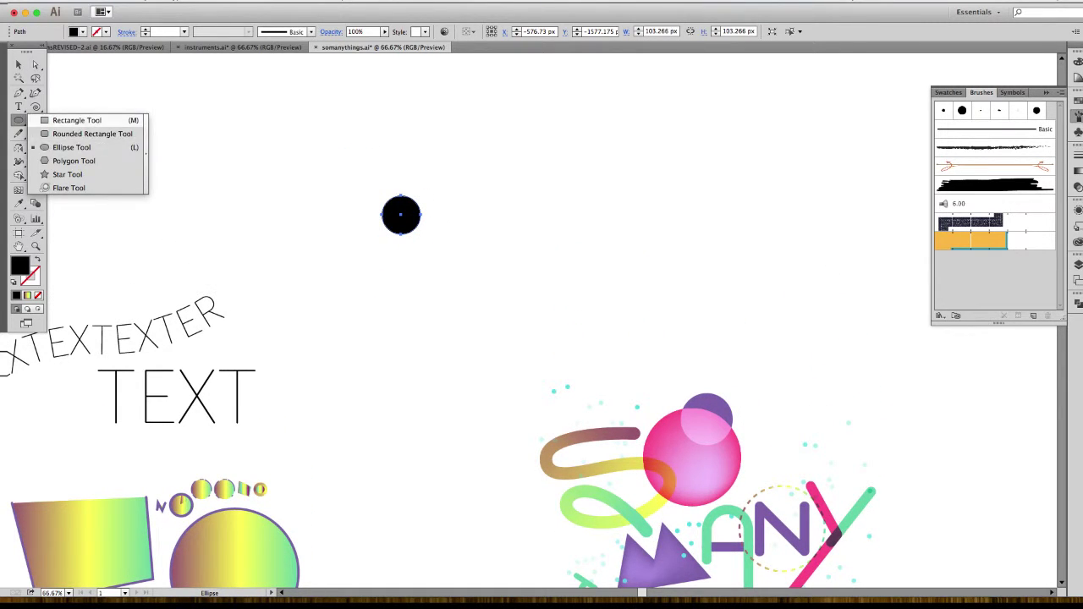
{"action": "left_click_drag", "start_coordinate": [438, 193], "coordinate": [484, 238]}
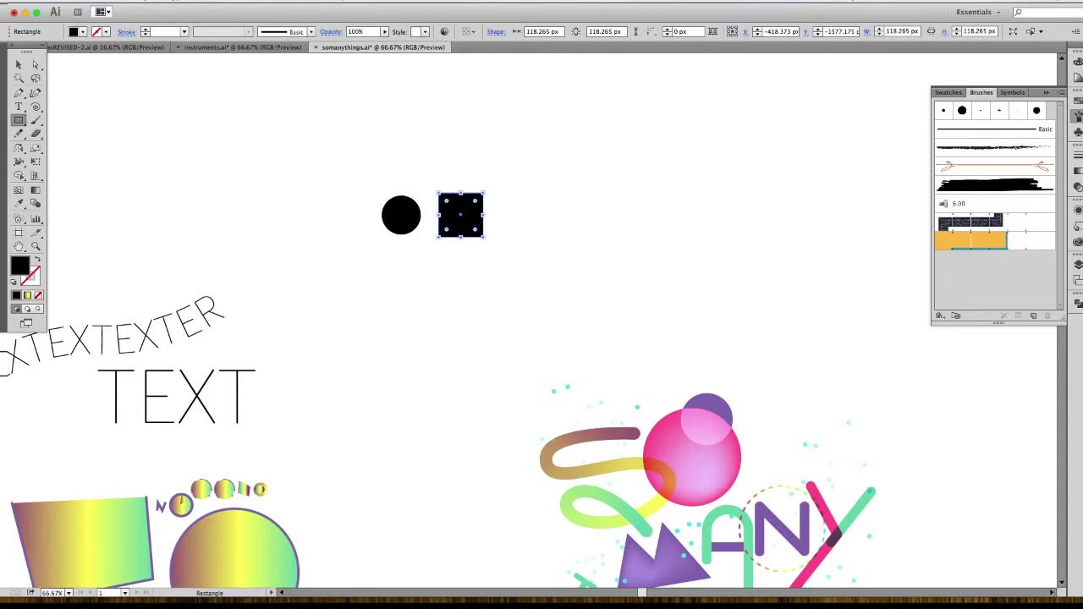
{"action": "key", "text": "v"}
{"action": "left_click", "coordinate": [525, 271]}
{"action": "left_click_drag", "start_coordinate": [524, 271], "coordinate": [495, 254]}
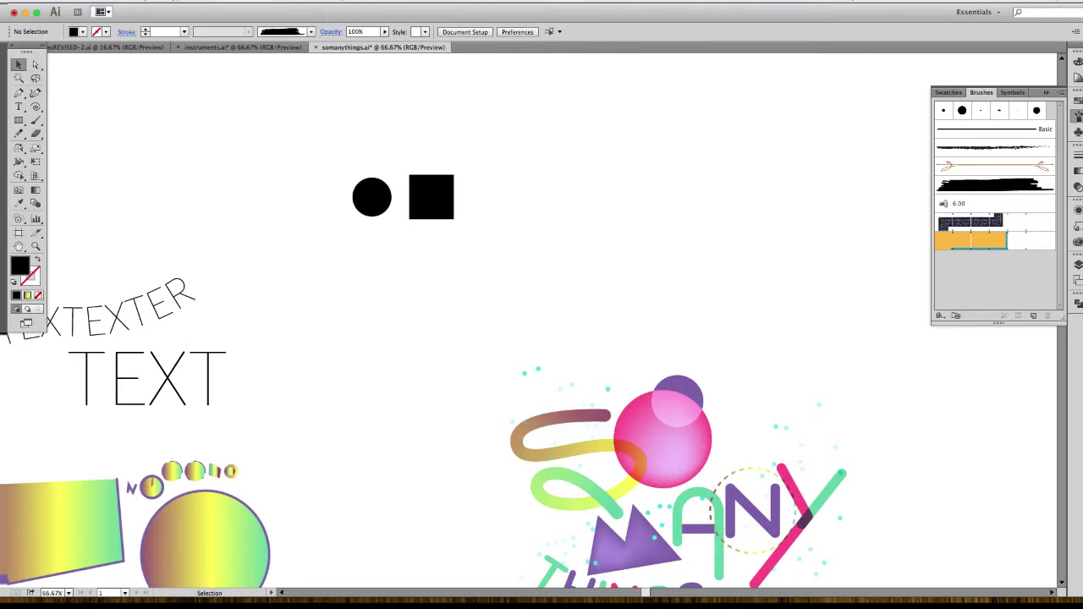
Shrink the square to about 102 px and place a copy of the circle to its right, squeezed into a narrow upright ellipse.
{"action": "left_click", "coordinate": [444, 186]}
{"action": "left_click_drag", "start_coordinate": [453, 175], "coordinate": [451, 177]}
{"action": "left_click", "coordinate": [474, 174]}
{"action": "left_click", "coordinate": [430, 198]}
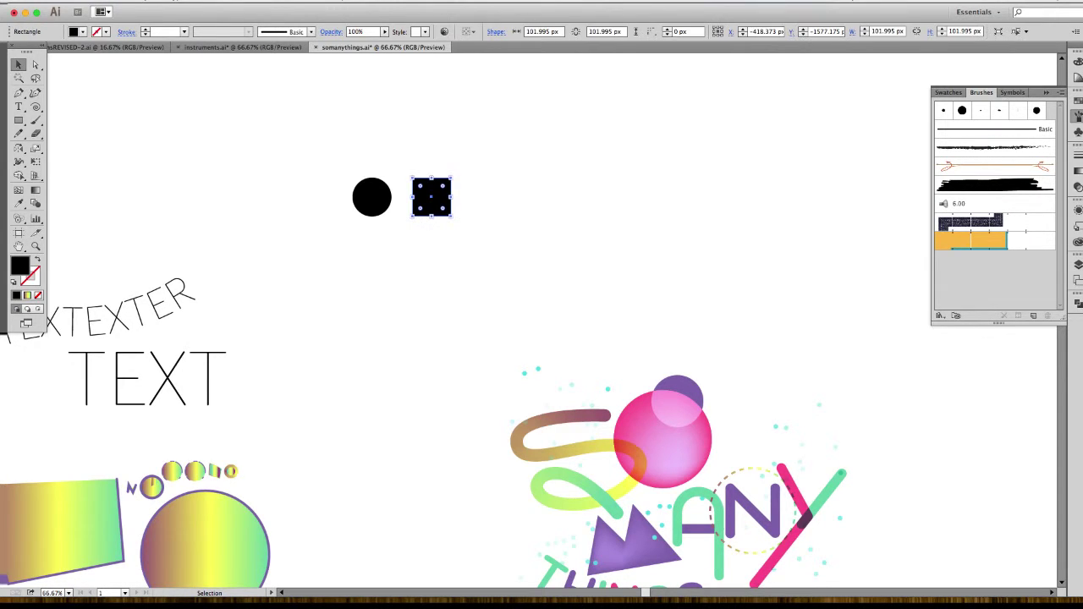
{"action": "left_click_drag", "start_coordinate": [372, 197], "coordinate": [489, 197]}
{"action": "left_click", "coordinate": [498, 161]}
Create a Pattern Brush named "pattern" from the black circle, square and narrow ellipse.
{"action": "left_click_drag", "start_coordinate": [293, 142], "coordinate": [464, 230]}
{"action": "key", "text": "space"}
{"action": "left_click_drag", "start_coordinate": [399, 207], "coordinate": [941, 224]}
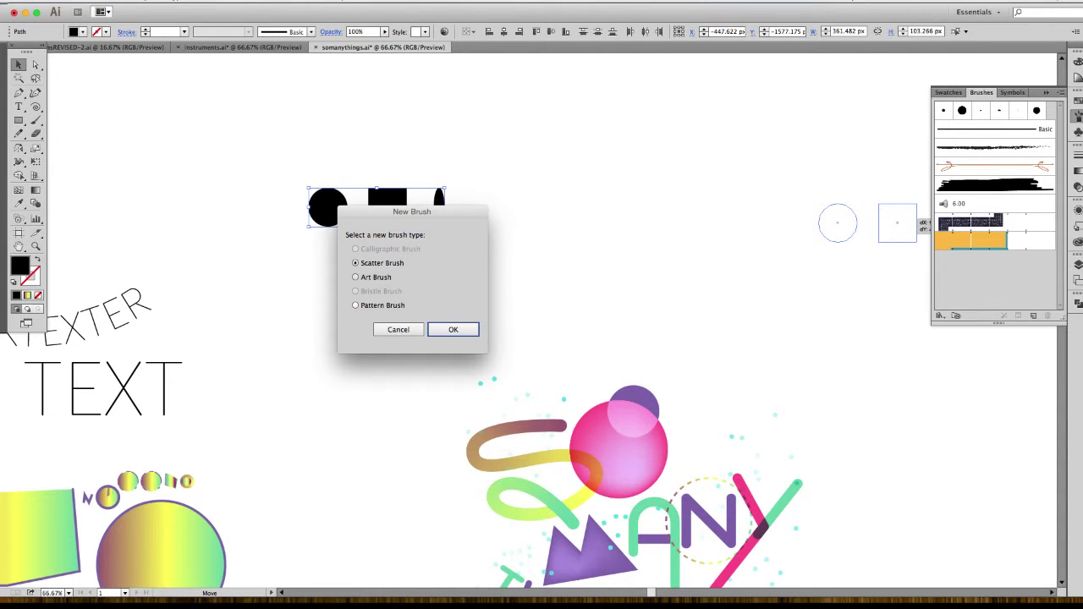
{"action": "mouse_move", "coordinate": [412, 211]}
{"action": "left_mouse_down"}
{"action": "mouse_move", "coordinate": [696, 177]}
{"action": "mouse_move", "coordinate": [587, 162]}
{"action": "left_mouse_up"}
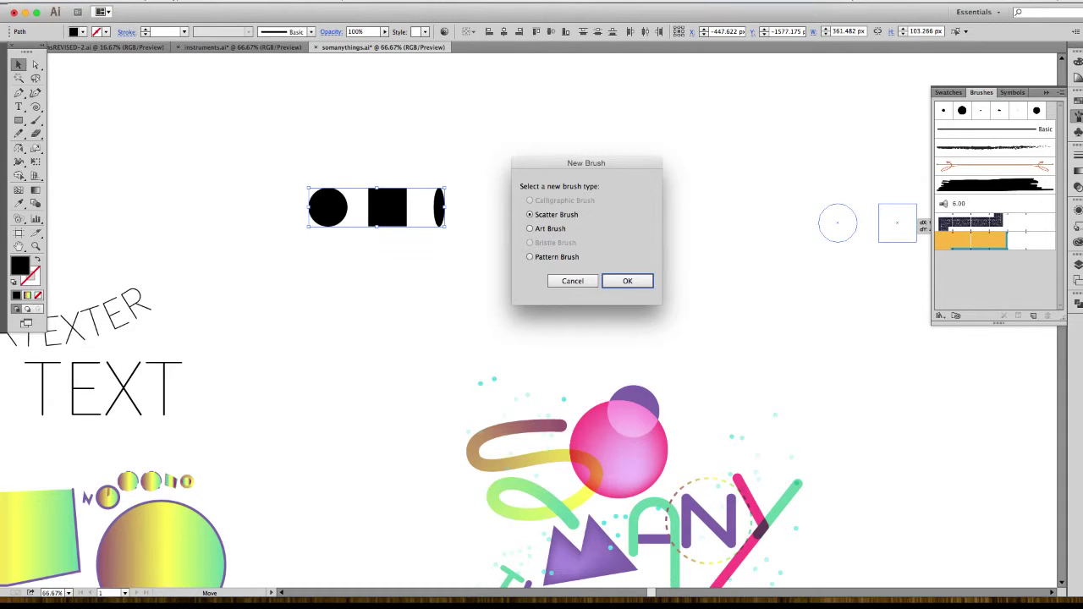
{"action": "left_click", "coordinate": [530, 257]}
{"action": "left_click", "coordinate": [628, 281]}
{"action": "key", "text": "BackSpace"}
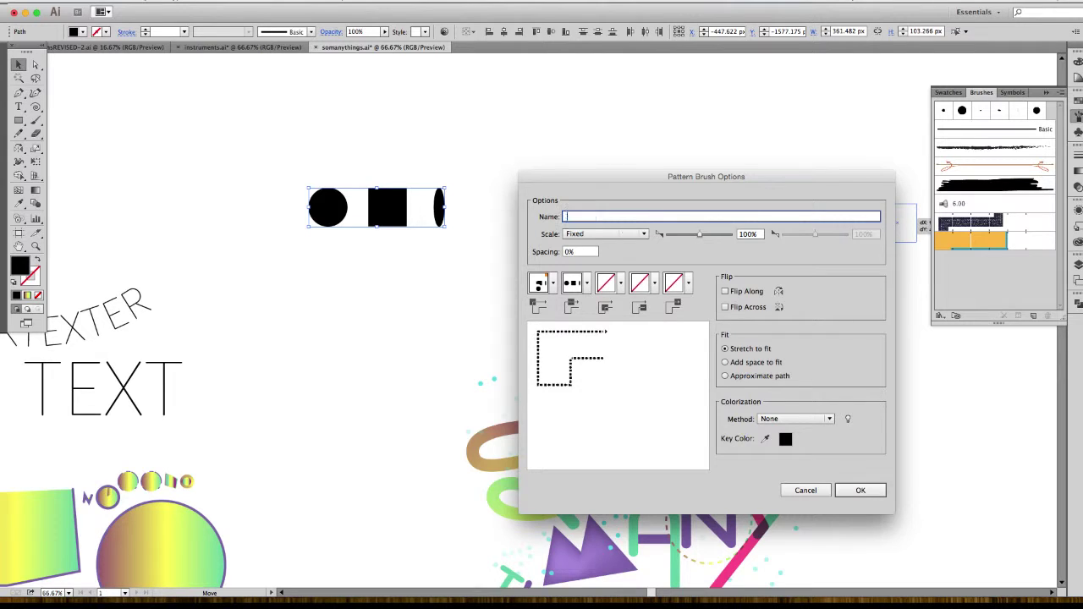
{"action": "type", "text": "pattern"}
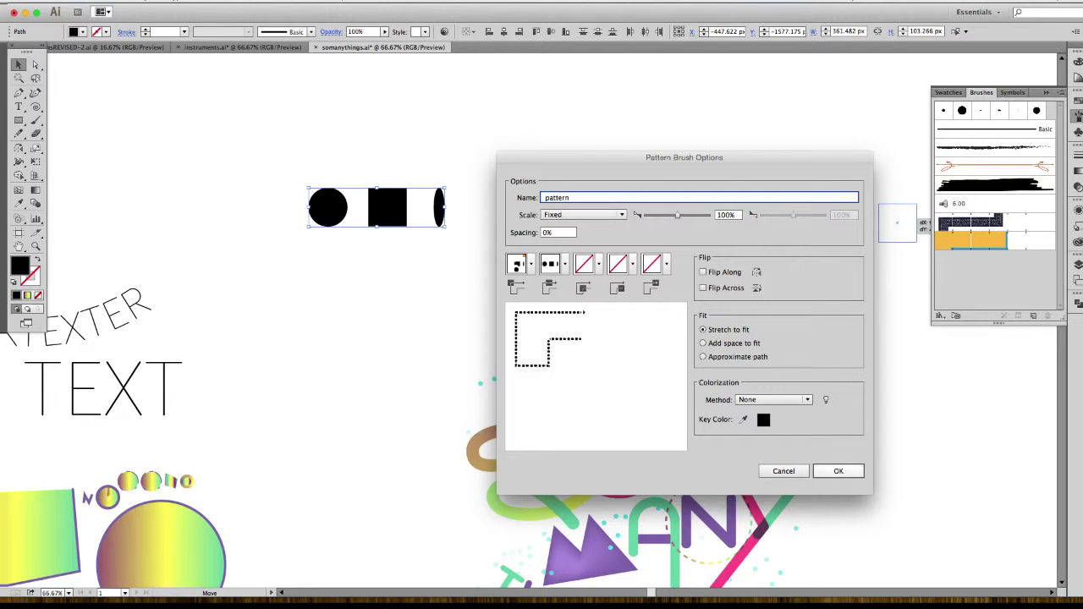
{"action": "key", "text": "Return"}
Draw a large open angular path with five anchor points in the empty area right of the black shapes.
{"action": "left_click", "coordinate": [19, 93]}
{"action": "left_click_drag", "start_coordinate": [535, 182], "coordinate": [328, 216]}
{"action": "left_click", "coordinate": [350, 176]}
{"action": "left_click", "coordinate": [551, 288]}
{"action": "left_click", "coordinate": [766, 428]}
{"action": "left_click", "coordinate": [777, 160]}
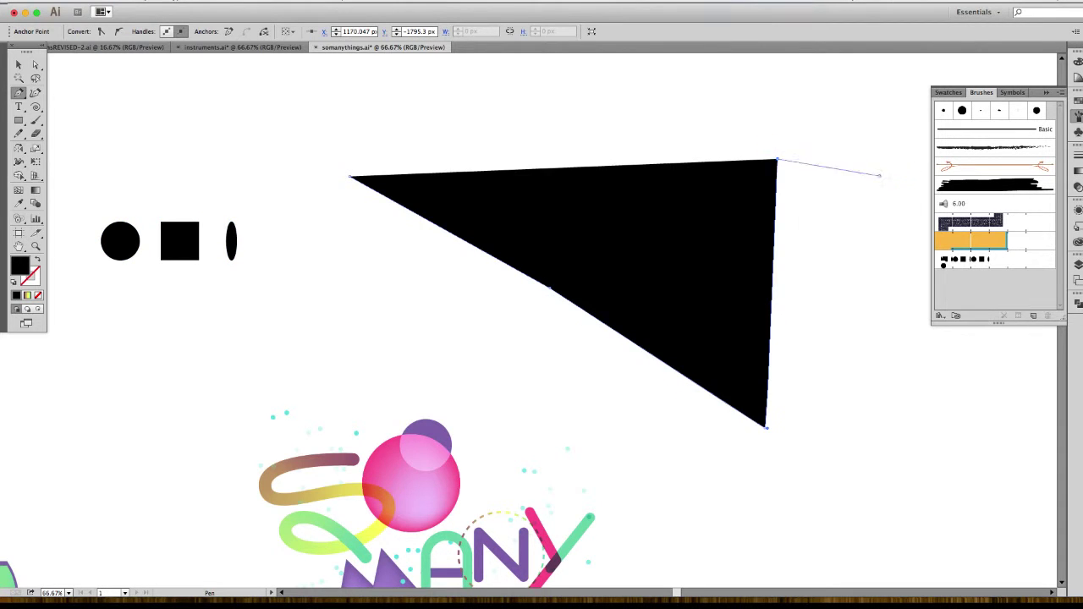
{"action": "left_click", "coordinate": [879, 175]}
Apply the circle-and-square pattern brush to the angular path's stroke and remove the path's fill.
{"action": "scroll", "coordinate": [878, 175], "scroll_direction": "right", "scroll_amount": 5}
{"action": "left_click", "coordinate": [18, 65]}
{"action": "left_click", "coordinate": [969, 259]}
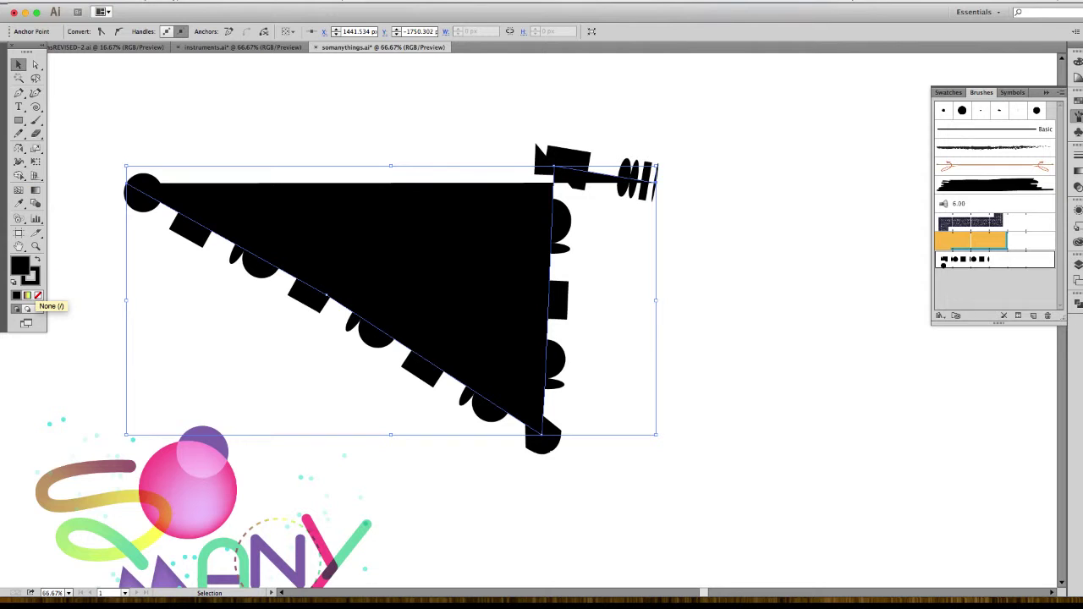
{"action": "left_click", "coordinate": [38, 295]}
{"action": "key", "text": "super+shift+a"}
{"action": "left_click_drag", "start_coordinate": [420, 351], "coordinate": [497, 339]}
{"action": "left_click", "coordinate": [497, 339]}
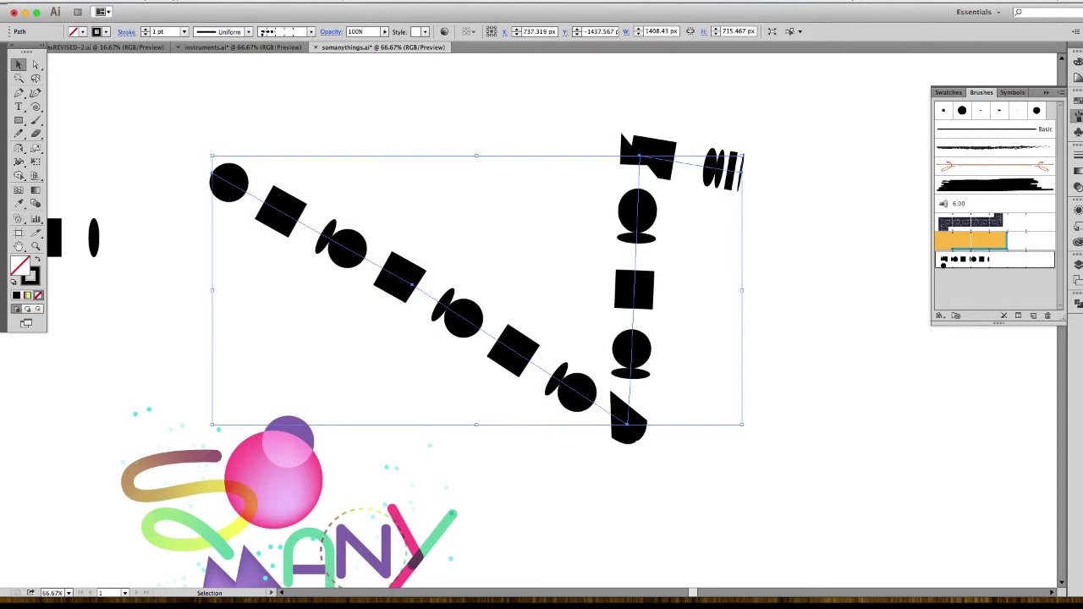
{"action": "left_click_drag", "start_coordinate": [339, 322], "coordinate": [570, 332]}
{"action": "mouse_move", "coordinate": [151, 203]}
{"action": "left_mouse_down"}
{"action": "mouse_move", "coordinate": [503, 330]}
{"action": "mouse_move", "coordinate": [360, 308]}
{"action": "left_mouse_up"}
{"action": "left_click_drag", "start_coordinate": [283, 246], "coordinate": [990, 259]}
{"action": "left_click_drag", "start_coordinate": [919, 260], "coordinate": [918, 261]}
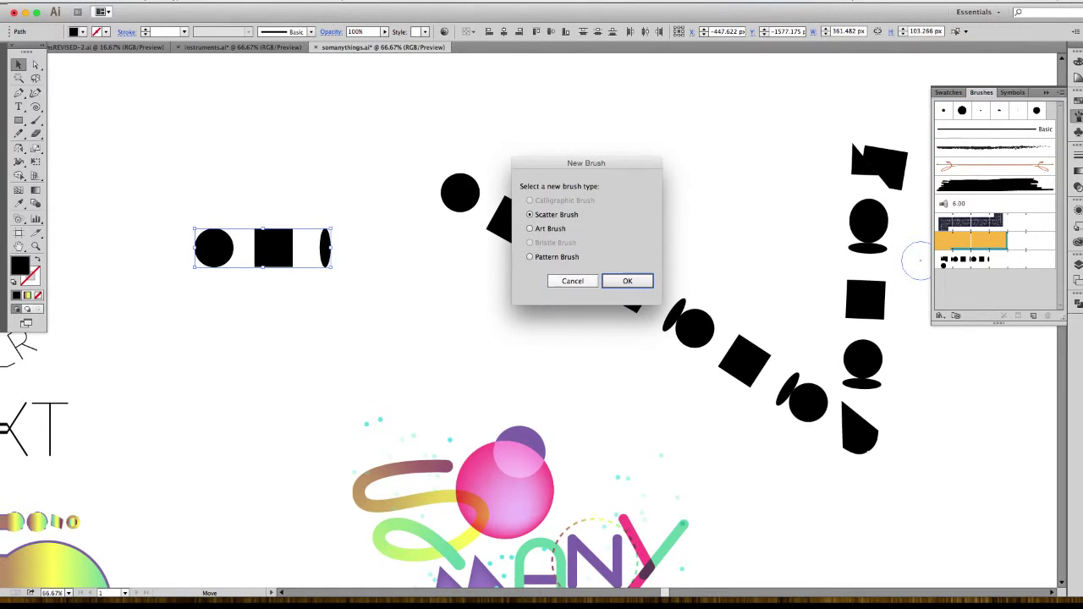
{"action": "left_click", "coordinate": [572, 281]}
{"action": "left_click", "coordinate": [691, 200]}
With the angular path selected, edit the circle-and-square pattern brush to 20% spacing and 29% scale.
{"action": "mouse_move", "coordinate": [691, 200]}
{"action": "left_mouse_down"}
{"action": "mouse_move", "coordinate": [497, 164]}
{"action": "mouse_move", "coordinate": [507, 174]}
{"action": "mouse_move", "coordinate": [434, 314]}
{"action": "left_mouse_up"}
{"action": "left_click_drag", "start_coordinate": [434, 175], "coordinate": [506, 311]}
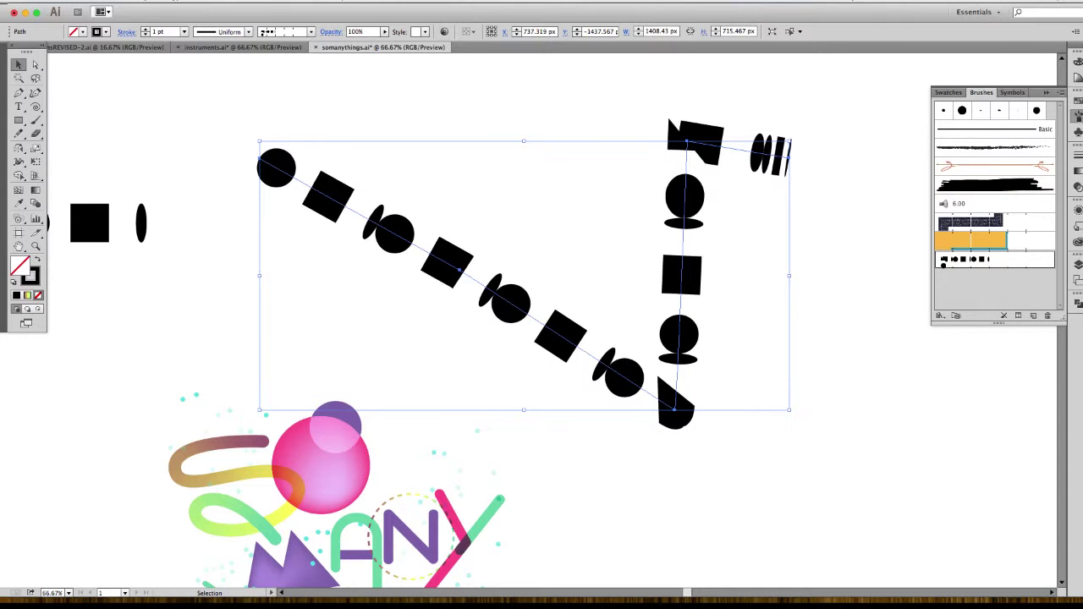
{"action": "double_click", "coordinate": [963, 261]}
{"action": "mouse_move", "coordinate": [684, 157]}
{"action": "left_mouse_down"}
{"action": "mouse_move", "coordinate": [779, 91]}
{"action": "mouse_move", "coordinate": [787, 111]}
{"action": "left_mouse_up"}
{"action": "left_click", "coordinate": [651, 187]}
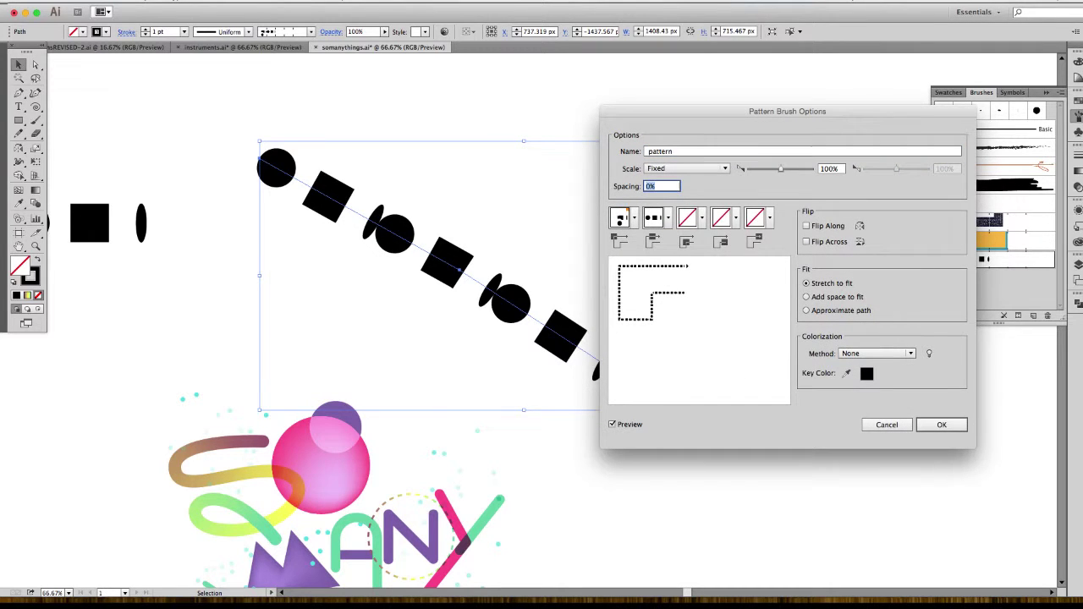
{"action": "type", "text": "200"}
{"action": "double_click", "coordinate": [651, 186]}
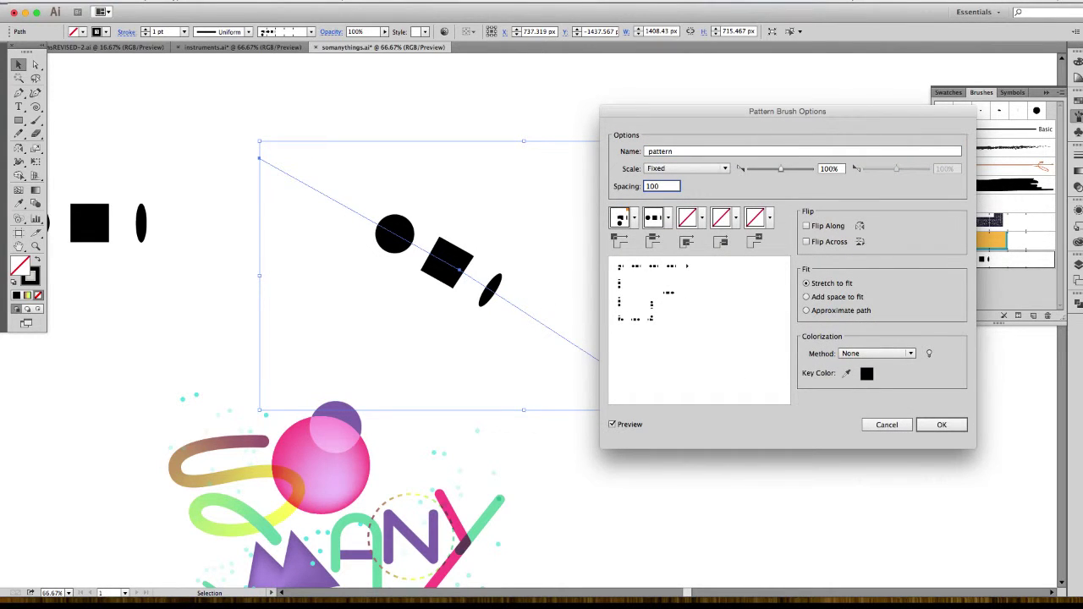
{"action": "type", "text": "1"}
{"action": "key", "text": "BackSpace"}
{"action": "type", "text": "20"}
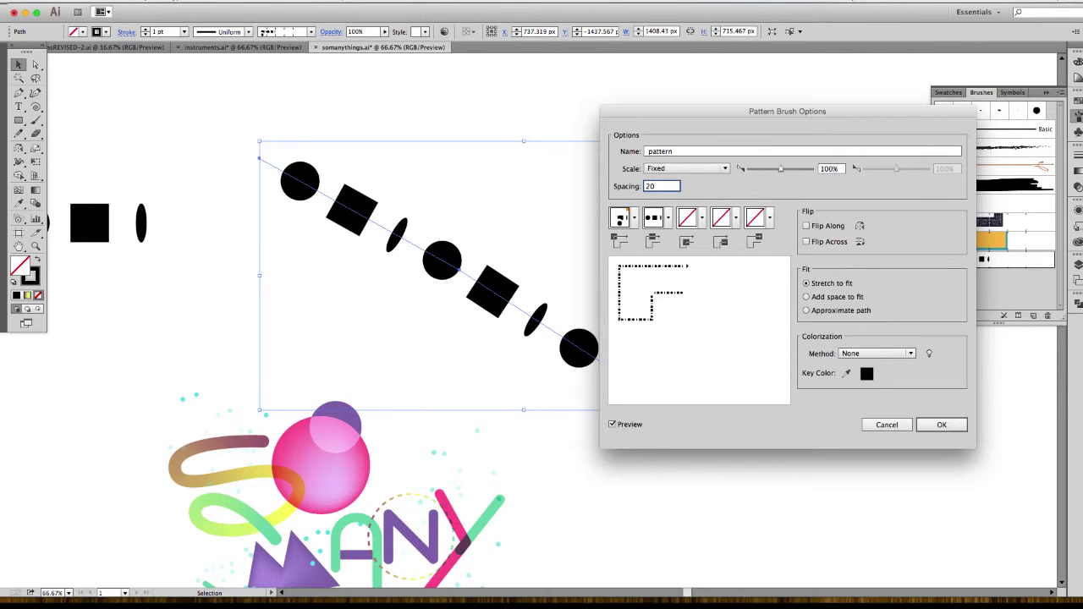
{"action": "left_click_drag", "start_coordinate": [781, 169], "coordinate": [758, 169]}
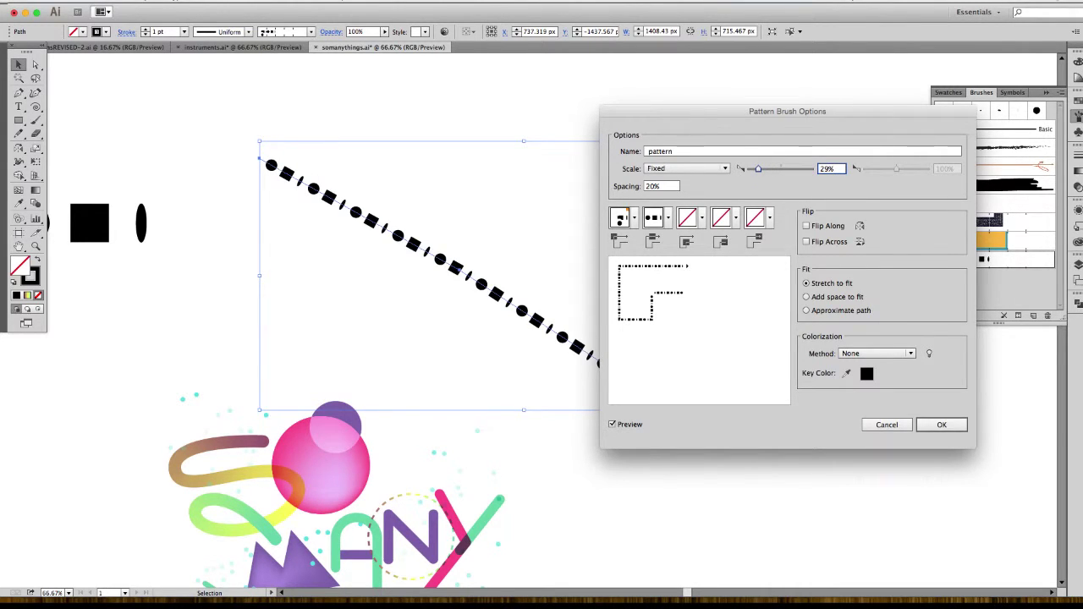
Try the Flip Along option and the Approximate path and Add space to fit settings on the pattern brush.
{"action": "left_click", "coordinate": [807, 226]}
{"action": "left_click", "coordinate": [807, 226]}
{"action": "left_click", "coordinate": [807, 297]}
{"action": "left_click", "coordinate": [807, 311]}
{"action": "left_click", "coordinate": [807, 297]}
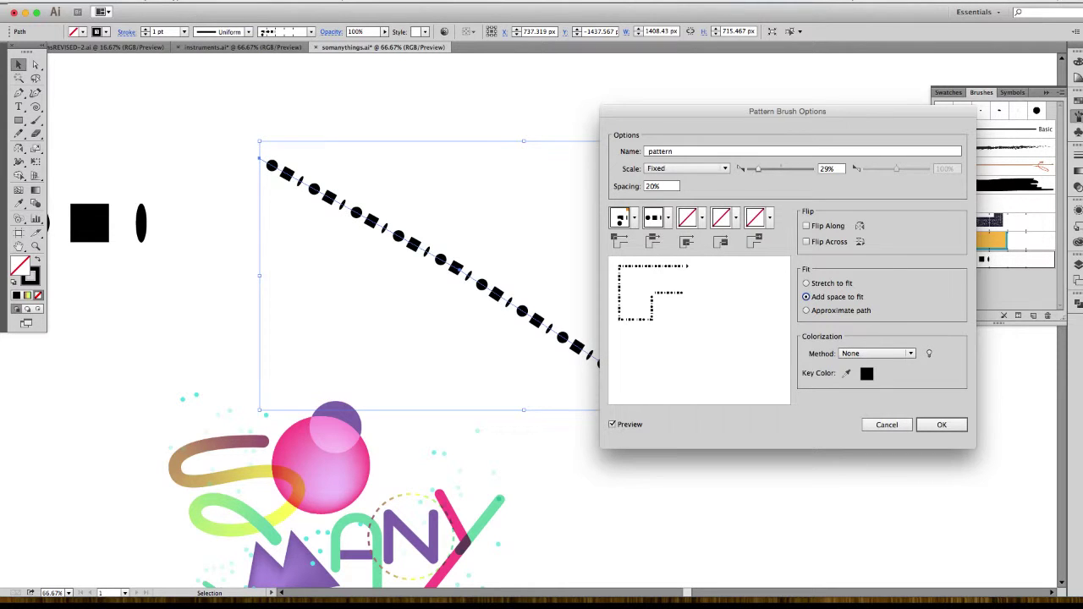
{"action": "left_click_drag", "start_coordinate": [629, 106], "coordinate": [684, 137]}
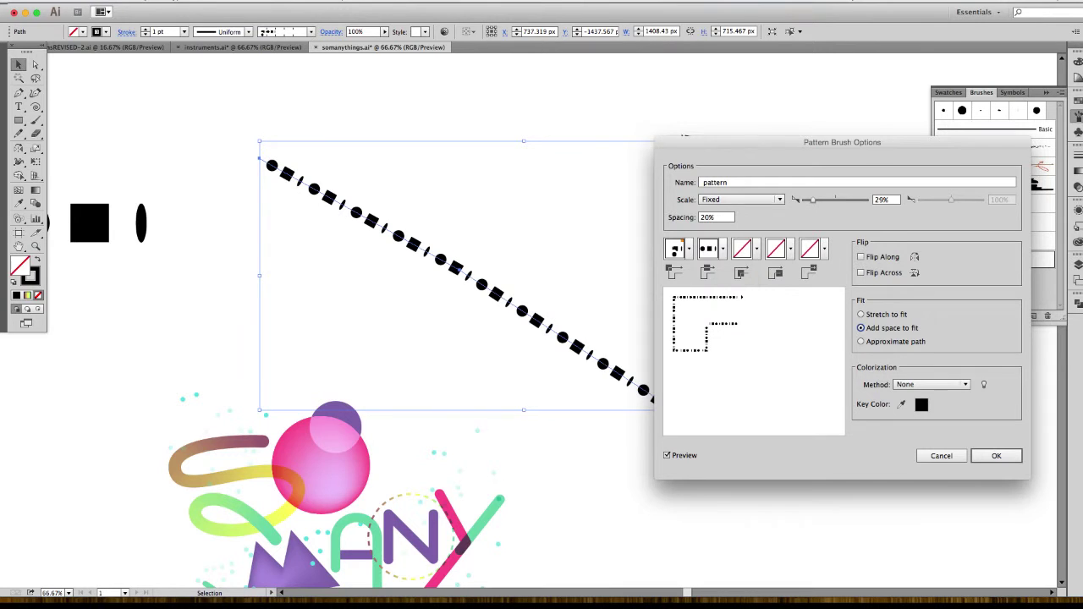
{"action": "left_click", "coordinate": [741, 199]}
{"action": "left_click", "coordinate": [741, 200]}
{"action": "left_click_drag", "start_coordinate": [740, 142], "coordinate": [718, 76]}
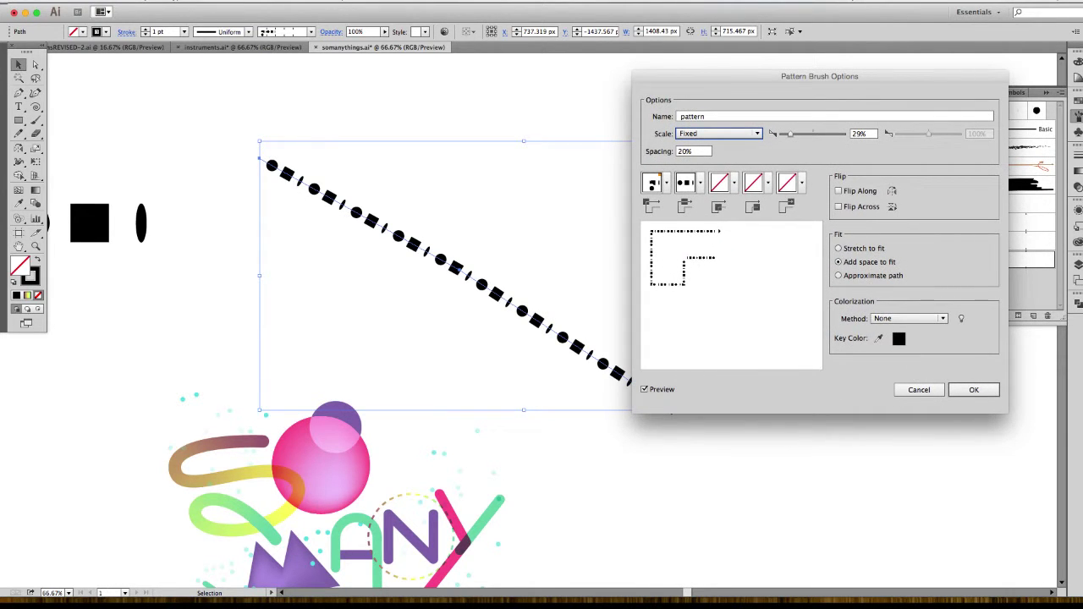
{"action": "mouse_move", "coordinate": [820, 76]}
{"action": "left_mouse_down"}
{"action": "mouse_move", "coordinate": [793, 104]}
{"action": "mouse_move", "coordinate": [904, 181]}
{"action": "mouse_move", "coordinate": [1053, 184]}
{"action": "mouse_move", "coordinate": [908, 117]}
{"action": "left_mouse_up"}
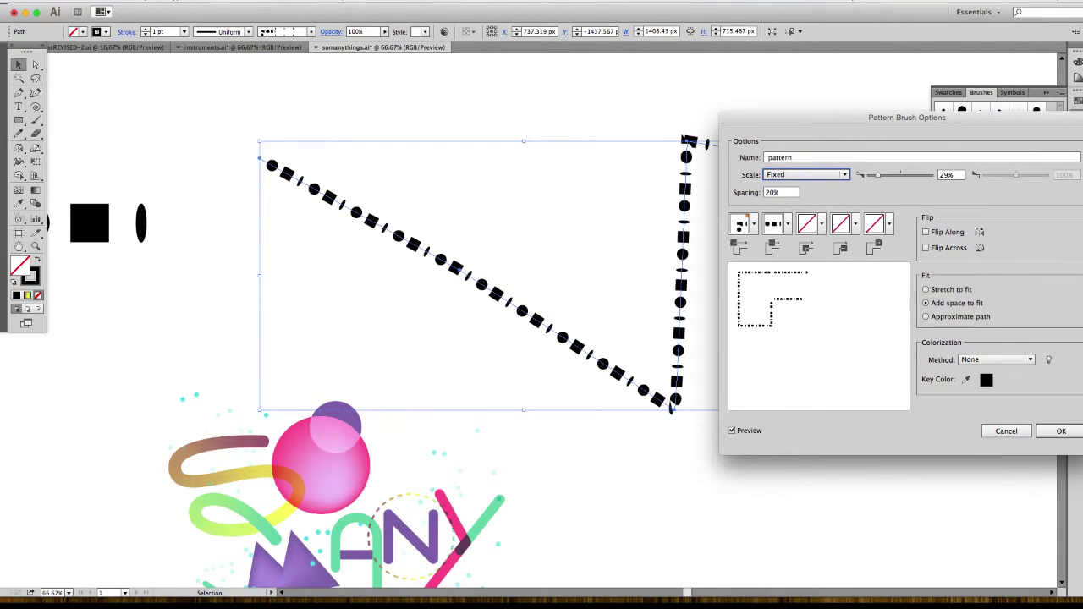
Set the pattern brush's fit to Stretch to fit and apply the brush changes to the existing strokes.
{"action": "left_click", "coordinate": [926, 289]}
{"action": "mouse_move", "coordinate": [908, 118]}
{"action": "left_mouse_down"}
{"action": "mouse_move", "coordinate": [983, 119]}
{"action": "mouse_move", "coordinate": [891, 99]}
{"action": "left_mouse_up"}
{"action": "left_click", "coordinate": [1045, 413]}
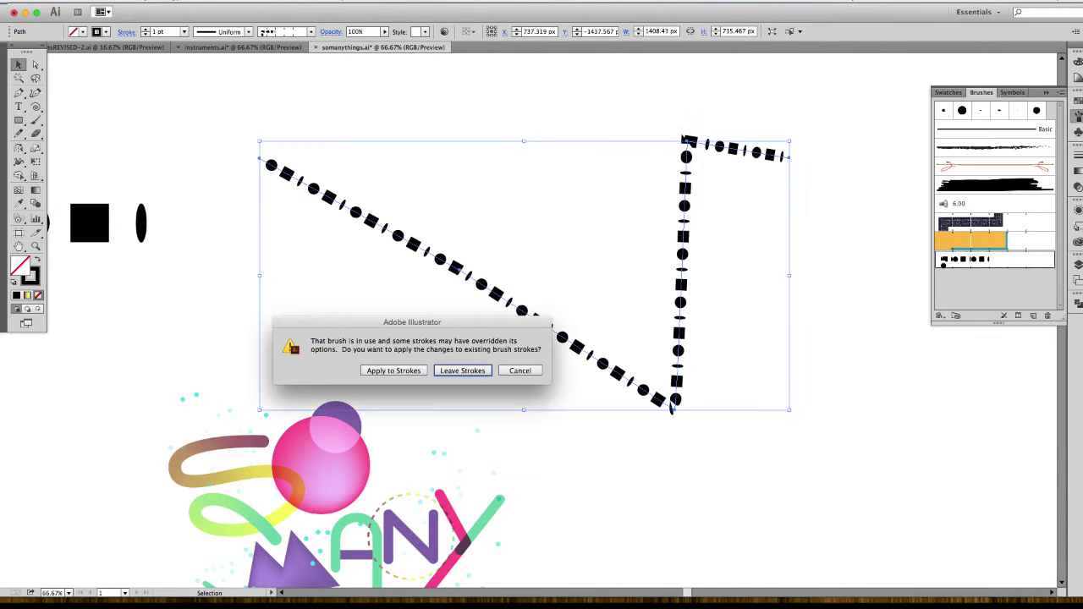
{"action": "left_click", "coordinate": [393, 370]}
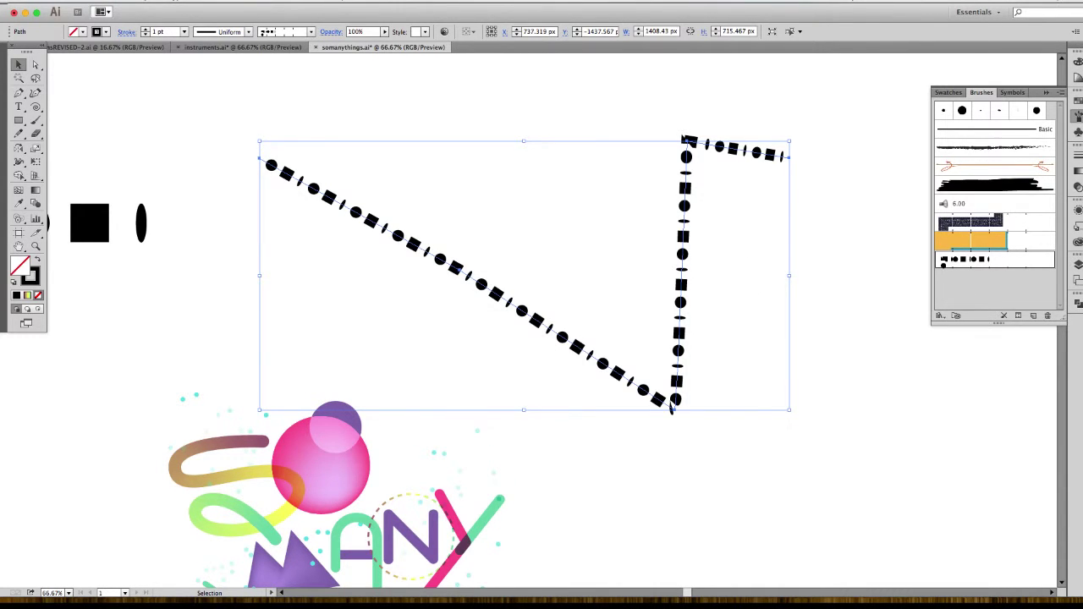
Draw a rectangle about 220 by 142 px in the empty area right of the angular path, with black fill and no stroke.
{"action": "left_click", "coordinate": [559, 457]}
{"action": "left_click_drag", "start_coordinate": [559, 457], "coordinate": [713, 280]}
{"action": "mouse_move", "coordinate": [542, 339]}
{"action": "left_mouse_down"}
{"action": "mouse_move", "coordinate": [500, 365]}
{"action": "mouse_move", "coordinate": [418, 474]}
{"action": "mouse_move", "coordinate": [310, 489]}
{"action": "left_mouse_up"}
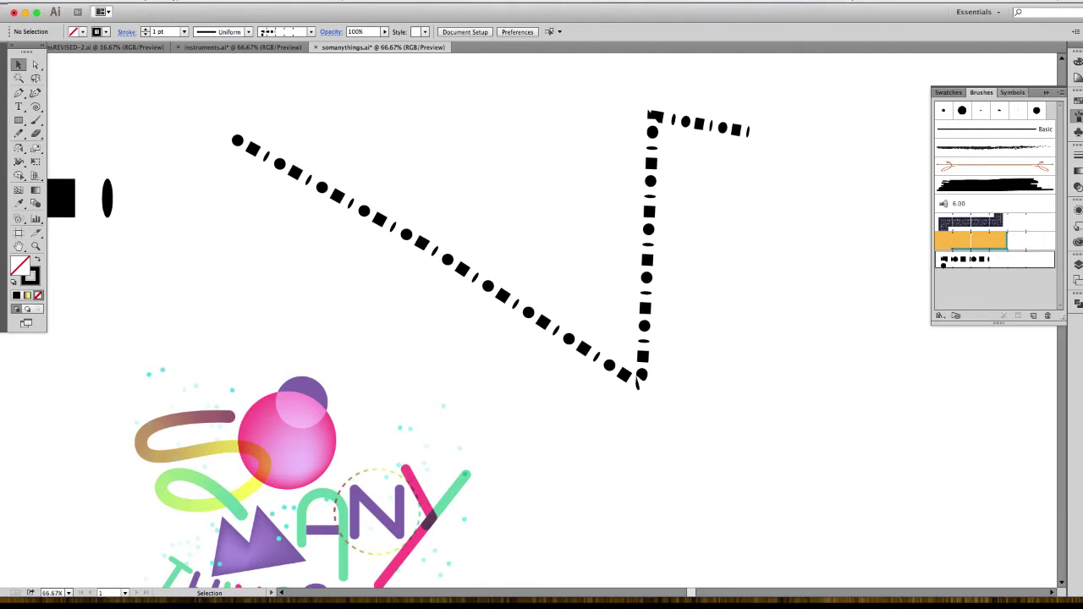
{"action": "left_click_drag", "start_coordinate": [542, 288], "coordinate": [400, 291]}
{"action": "left_click", "coordinate": [19, 120]}
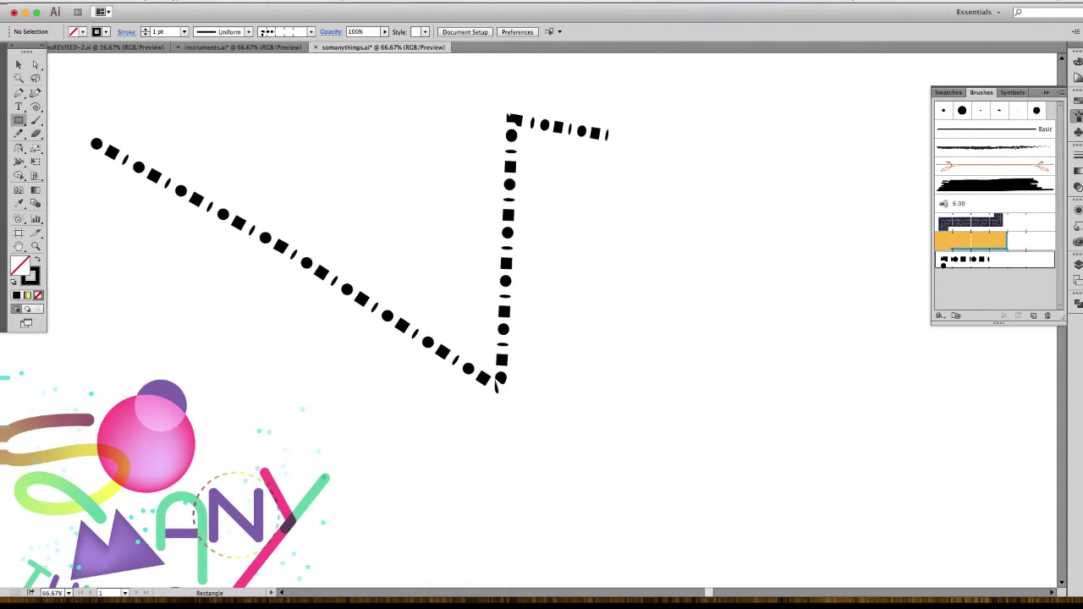
{"action": "left_click", "coordinate": [19, 119]}
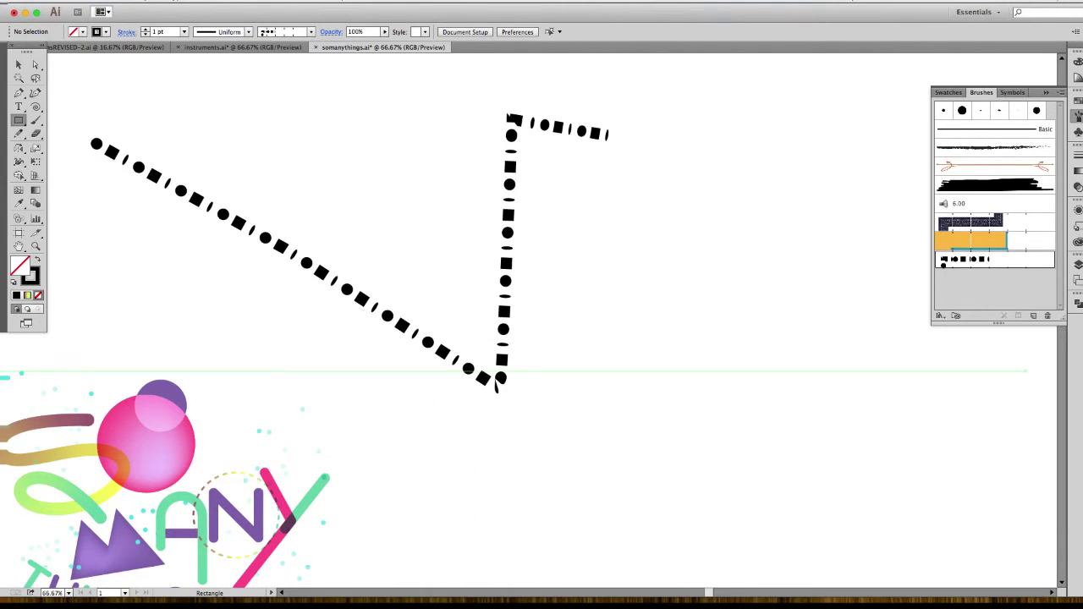
{"action": "left_click_drag", "start_coordinate": [566, 243], "coordinate": [649, 297]}
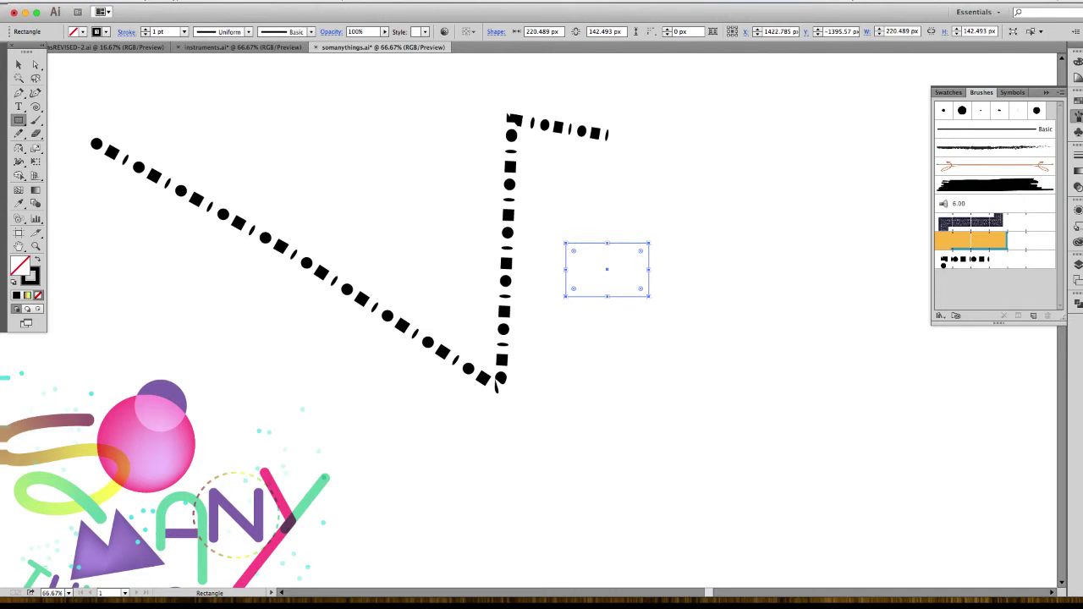
{"action": "left_click", "coordinate": [34, 279]}
{"action": "left_click", "coordinate": [38, 296]}
{"action": "left_click", "coordinate": [19, 265]}
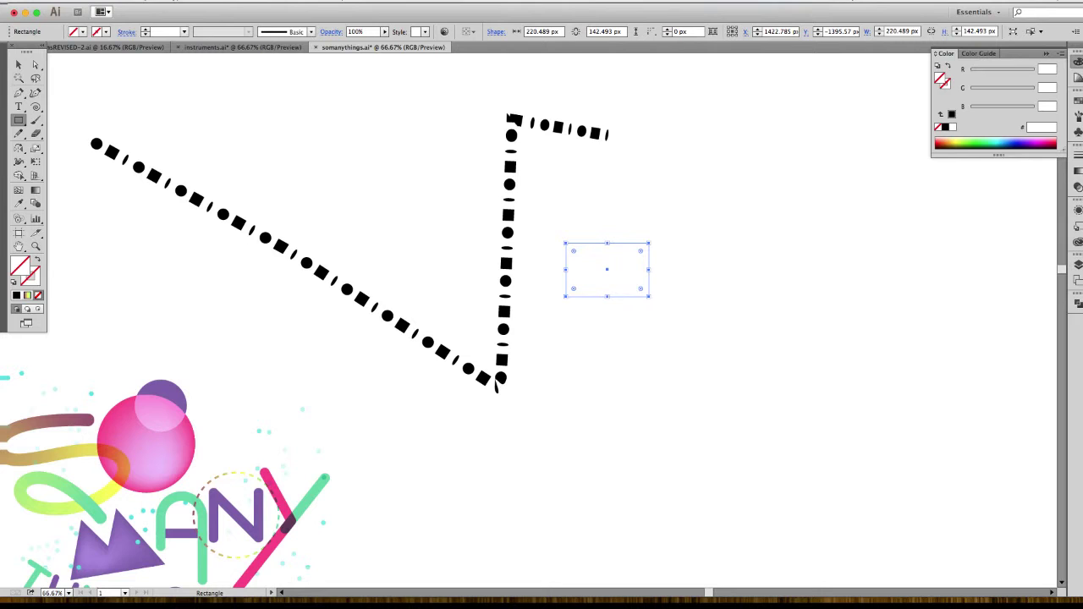
{"action": "left_click", "coordinate": [16, 295]}
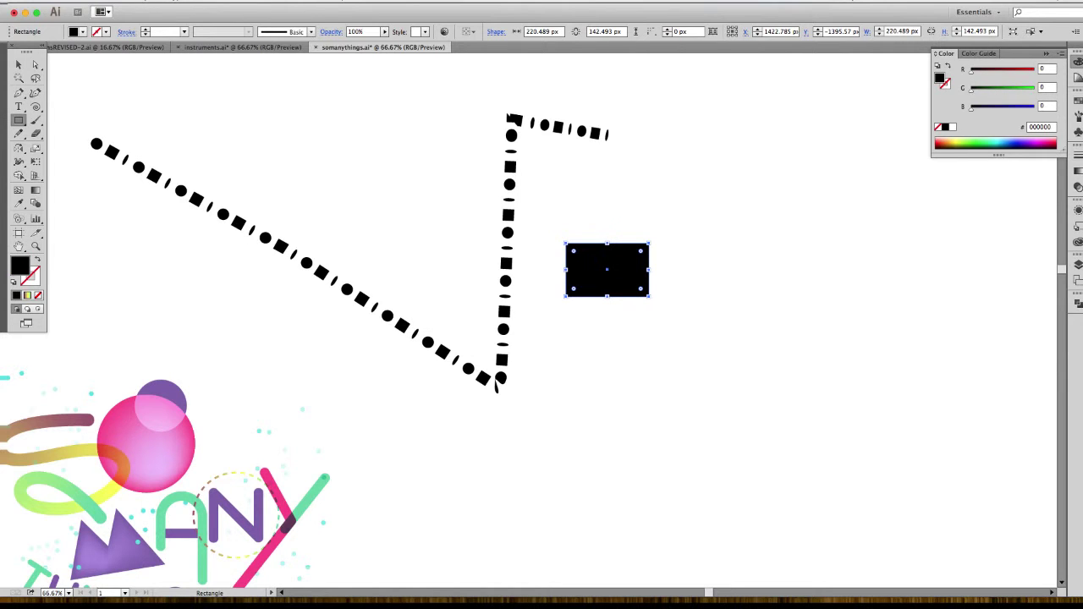
Draw a thin black bar across the rectangle's left edge and repeat it downward into four evenly spaced bars.
{"action": "mouse_move", "coordinate": [532, 243]}
{"action": "left_mouse_down"}
{"action": "mouse_move", "coordinate": [600, 252]}
{"action": "mouse_move", "coordinate": [563, 249]}
{"action": "mouse_move", "coordinate": [563, 259]}
{"action": "left_mouse_up"}
{"action": "key", "text": "v"}
{"action": "key", "text": "ctrl+d"}
{"action": "key", "text": "ctrl+d"}
{"action": "key", "text": "super+shift+a"}
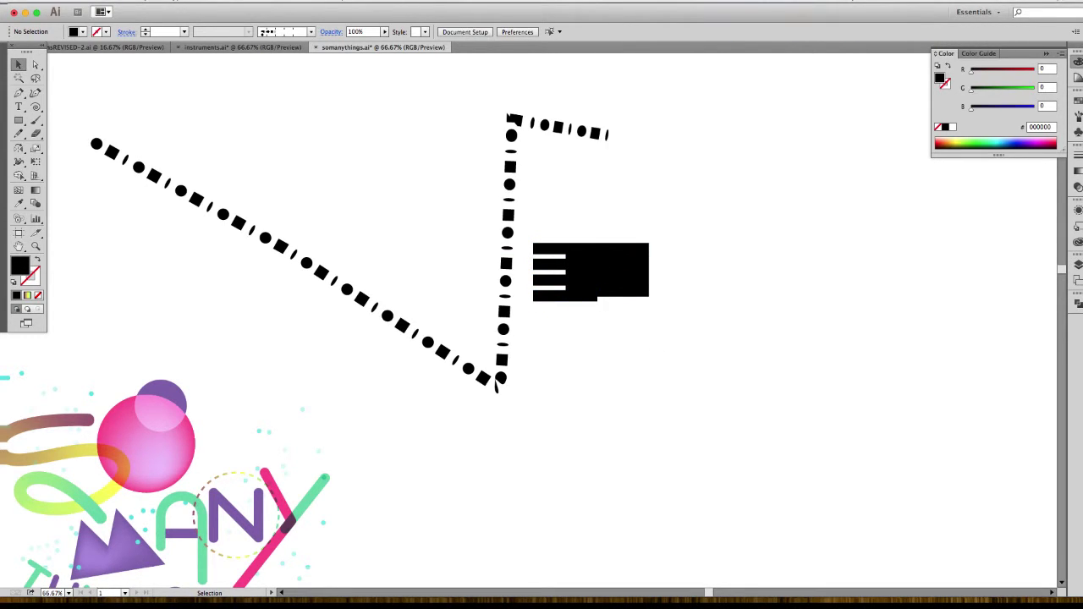
Stretch the black rectangle downward so its lower edge lines up with the lowest bar.
{"action": "left_click", "coordinate": [611, 288]}
{"action": "left_click_drag", "start_coordinate": [607, 297], "coordinate": [547, 310]}
{"action": "key", "text": "super+shift+a"}
Draw a black circle about 155 px across, centred on the rectangle's right edge and matching its height.
{"action": "left_click", "coordinate": [19, 120]}
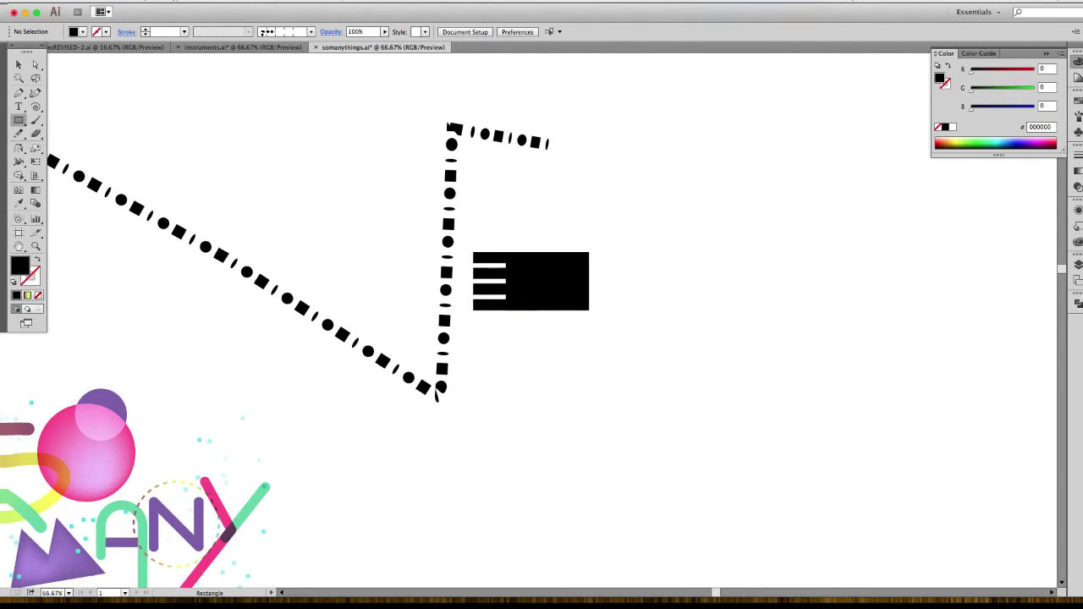
{"action": "left_click_drag", "start_coordinate": [18, 120], "coordinate": [67, 148]}
{"action": "left_click_drag", "start_coordinate": [590, 278], "coordinate": [589, 252]}
{"action": "left_click", "coordinate": [19, 64]}
{"action": "scroll", "coordinate": [542, 313], "scroll_direction": "up", "scroll_amount": 5}
{"action": "scroll", "coordinate": [542, 313], "scroll_direction": "right", "scroll_amount": 5}
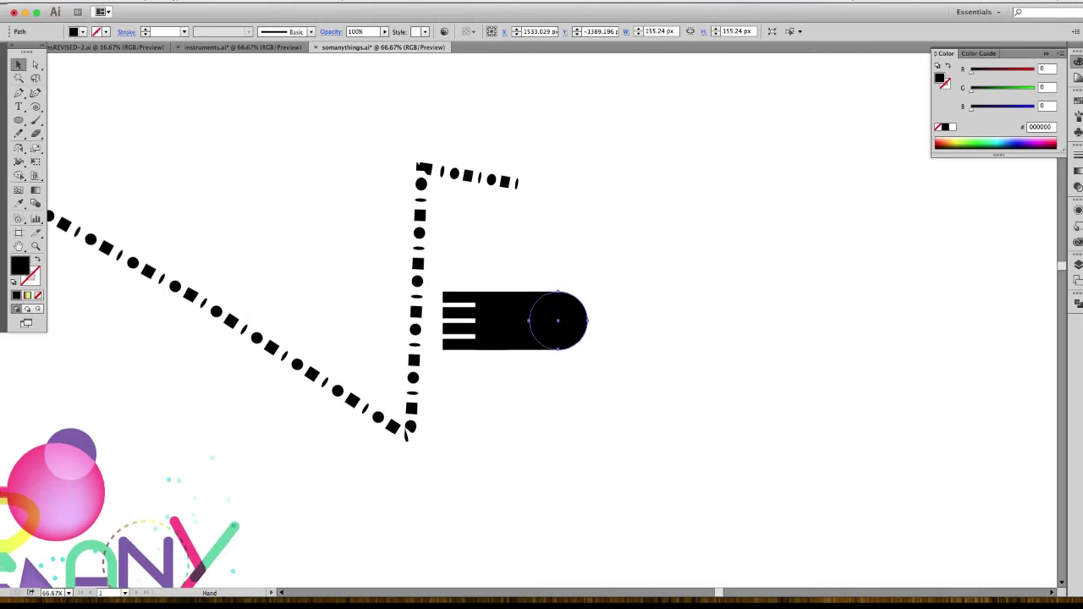
{"action": "key", "text": "l"}
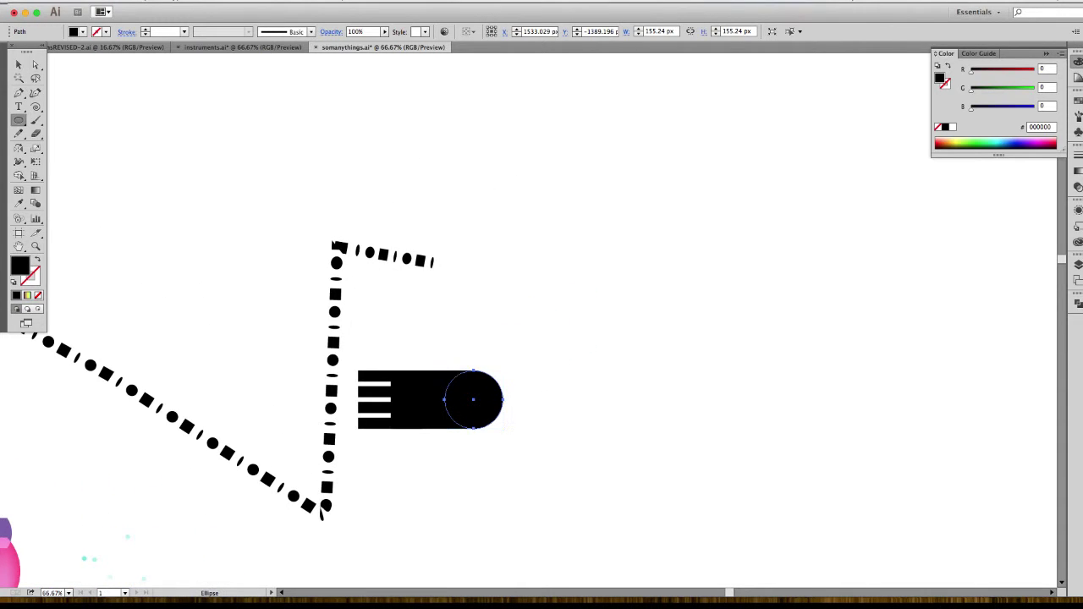
{"action": "left_click_drag", "start_coordinate": [565, 245], "coordinate": [708, 223]}
{"action": "key", "text": "ctrl+z"}
{"action": "key", "text": "ctrl+z"}
{"action": "left_click_drag", "start_coordinate": [537, 259], "coordinate": [650, 146]}
{"action": "key", "text": "ctrl+z"}
{"action": "left_click_drag", "start_coordinate": [575, 196], "coordinate": [643, 161]}
{"action": "key", "text": "v"}
{"action": "left_click_drag", "start_coordinate": [578, 233], "coordinate": [589, 192]}
{"action": "left_click", "coordinate": [590, 192]}
{"action": "key", "text": "Delete"}
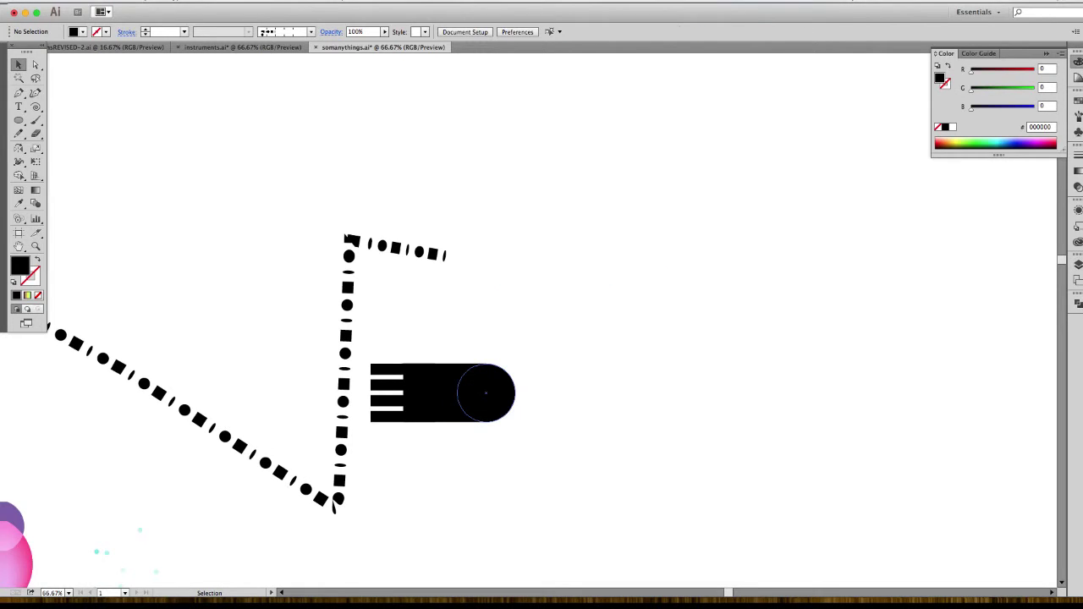
Place a concentric copy of the end circle, scaled to about 88 px across, and fill it white.
{"action": "left_click", "coordinate": [500, 393]}
{"action": "left_click_drag", "start_coordinate": [515, 364], "coordinate": [503, 377]}
{"action": "left_click", "coordinate": [18, 204]}
{"action": "left_click", "coordinate": [102, 208]}
{"action": "left_click", "coordinate": [18, 64]}
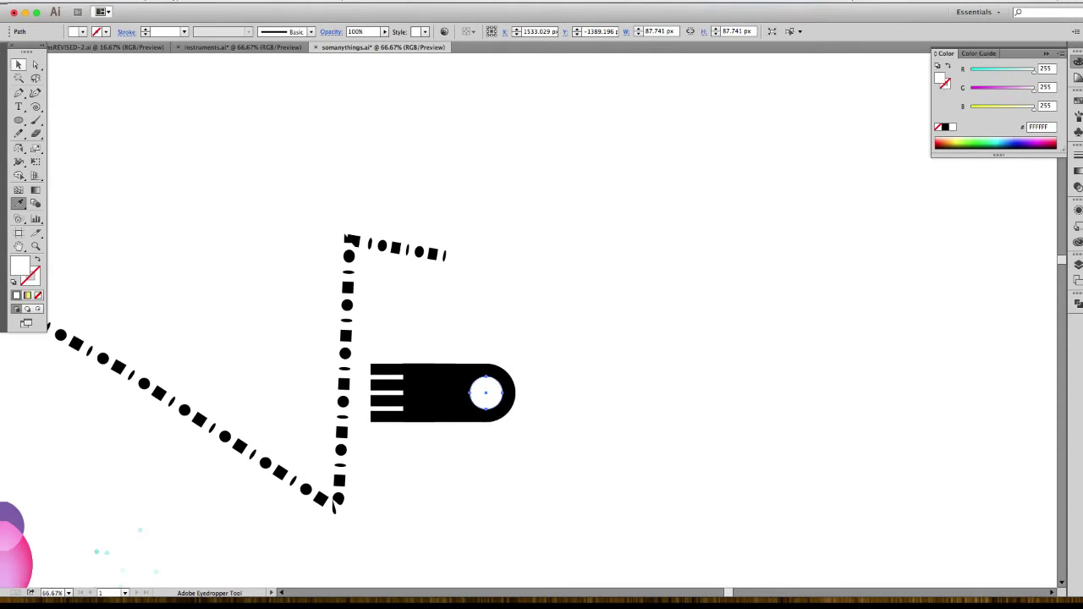
Place a concentric copy of the white circle, scaled to about 34 px across, and fill it with the rectangle's black.
{"action": "left_click", "coordinate": [590, 318]}
{"action": "left_click_drag", "start_coordinate": [590, 318], "coordinate": [395, 355]}
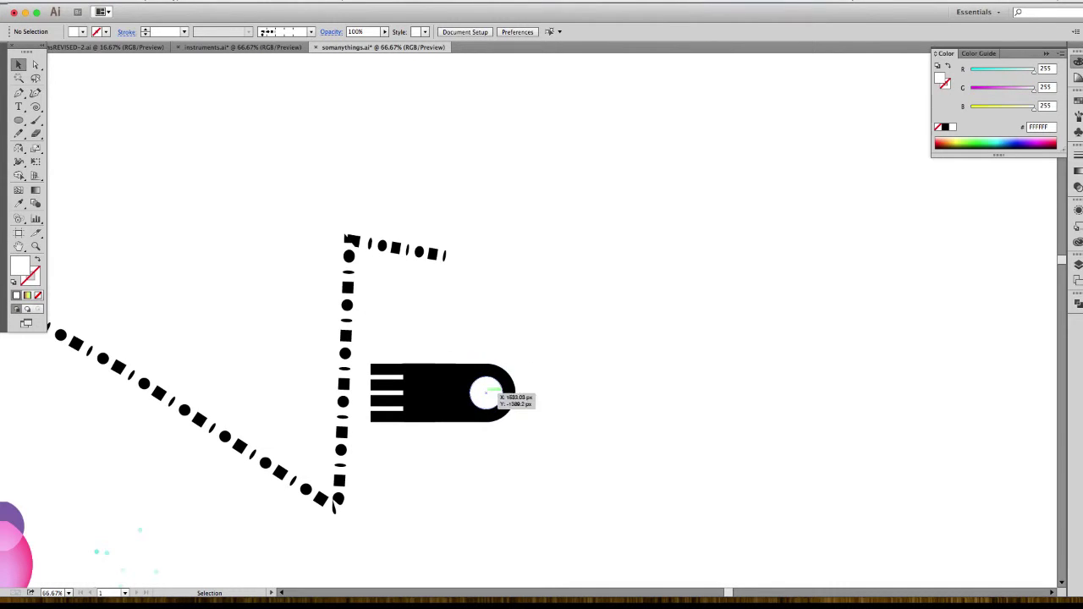
{"action": "left_click", "coordinate": [486, 393]}
{"action": "left_click_drag", "start_coordinate": [503, 377], "coordinate": [493, 387]}
{"action": "left_click", "coordinate": [18, 203]}
{"action": "left_click", "coordinate": [432, 381]}
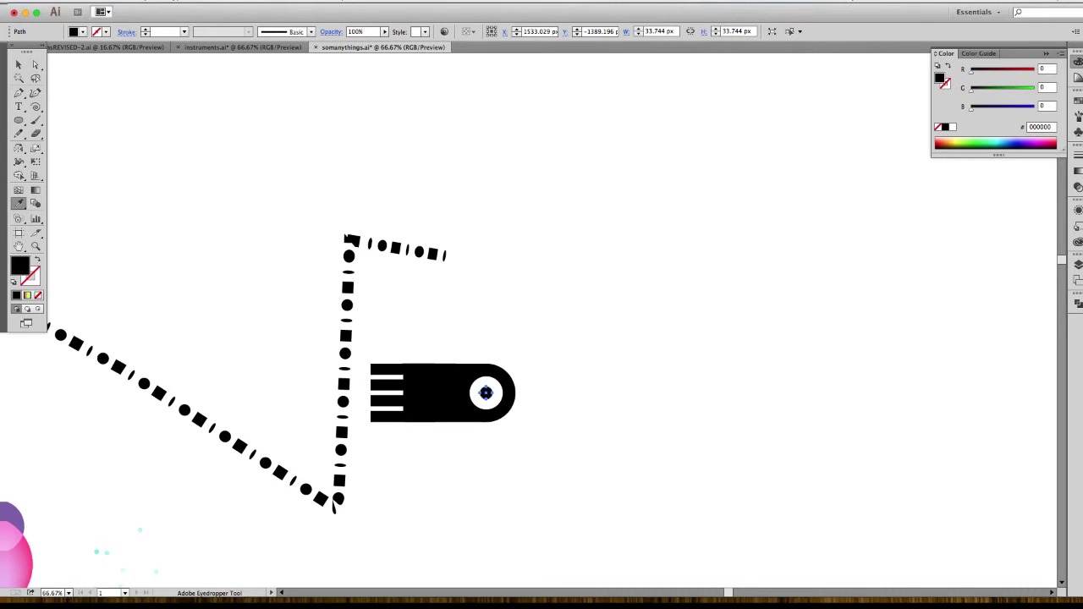
Create an Art Brush named "thing" from the whole black shape of bars, rectangle and concentric circles.
{"action": "key", "text": "v"}
{"action": "left_click_drag", "start_coordinate": [633, 336], "coordinate": [369, 445]}
{"action": "left_click", "coordinate": [1078, 117]}
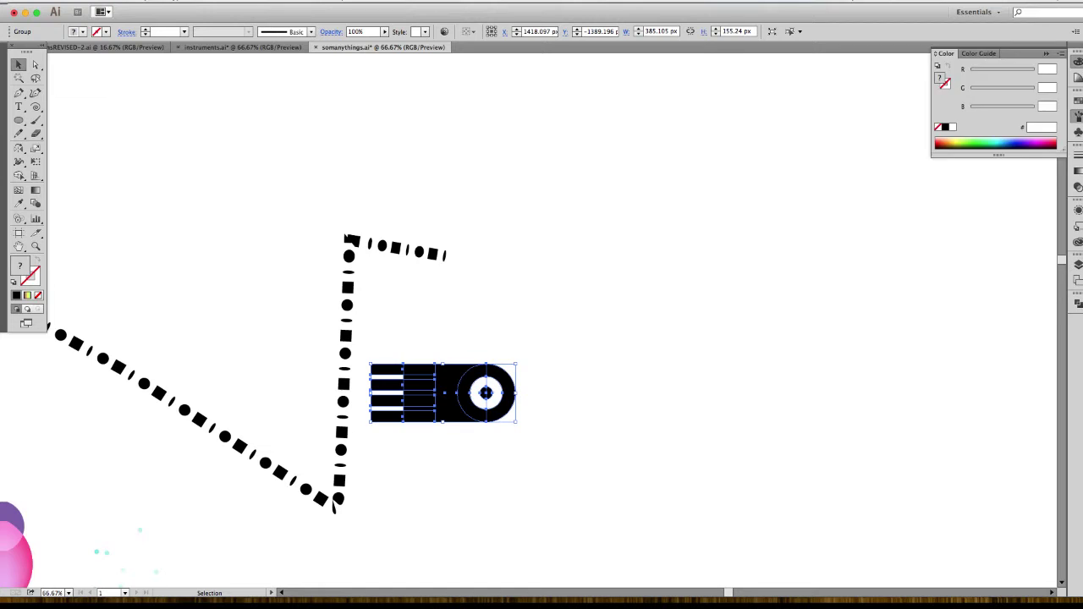
{"action": "left_click_drag", "start_coordinate": [643, 356], "coordinate": [557, 334]}
{"action": "left_click_drag", "start_coordinate": [355, 371], "coordinate": [944, 326]}
{"action": "left_click", "coordinate": [530, 228]}
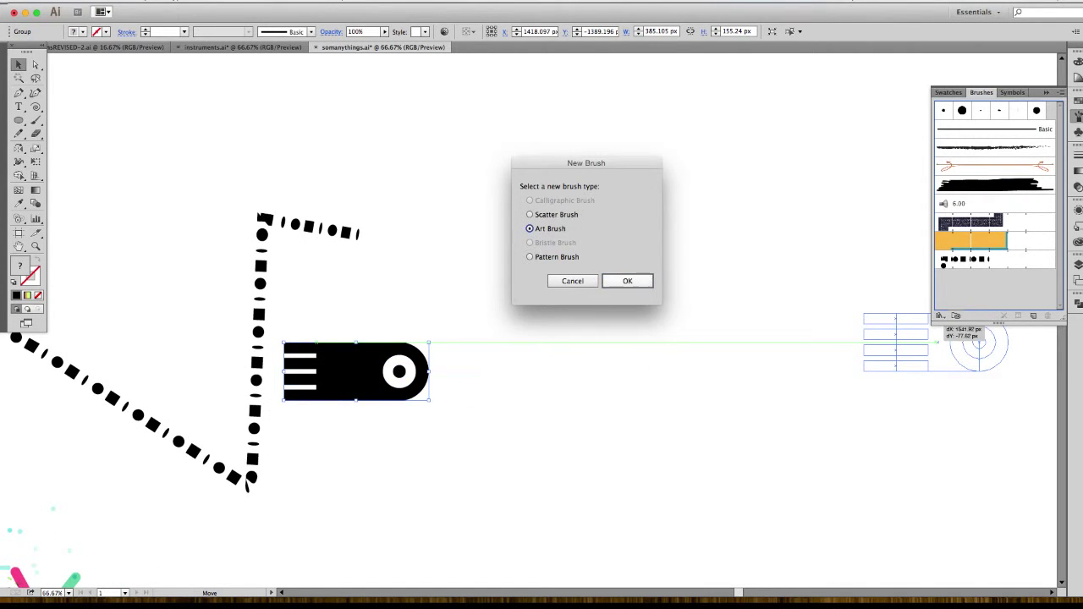
{"action": "key", "text": "Return"}
{"action": "key", "text": "BackSpace"}
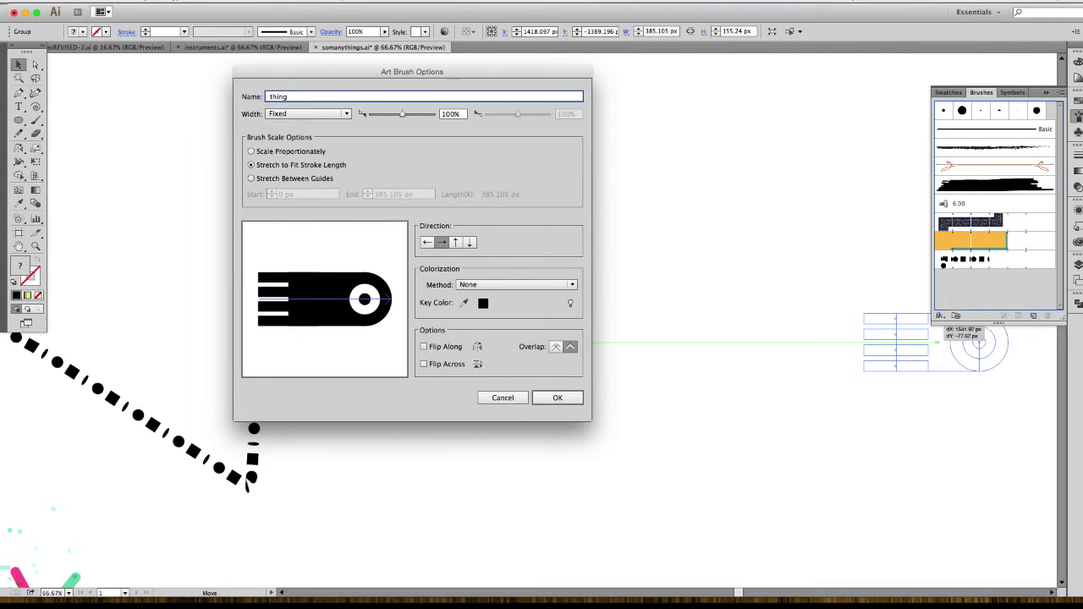
{"action": "key", "text": "Return"}
Draw a wavy S-shaped path with four anchor points in the empty area above and right of the black shape.
{"action": "left_click_drag", "start_coordinate": [474, 296], "coordinate": [325, 346]}
{"action": "left_click", "coordinate": [18, 93]}
{"action": "left_click", "coordinate": [322, 337]}
{"action": "left_click_drag", "start_coordinate": [410, 237], "coordinate": [492, 234]}
{"action": "left_click_drag", "start_coordinate": [631, 348], "coordinate": [687, 332]}
{"action": "left_click_drag", "start_coordinate": [706, 227], "coordinate": [764, 211]}
Apply the "thing" art brush to the wavy path's stroke and remove the path's fill.
{"action": "key", "text": "v"}
{"action": "left_click", "coordinate": [995, 204]}
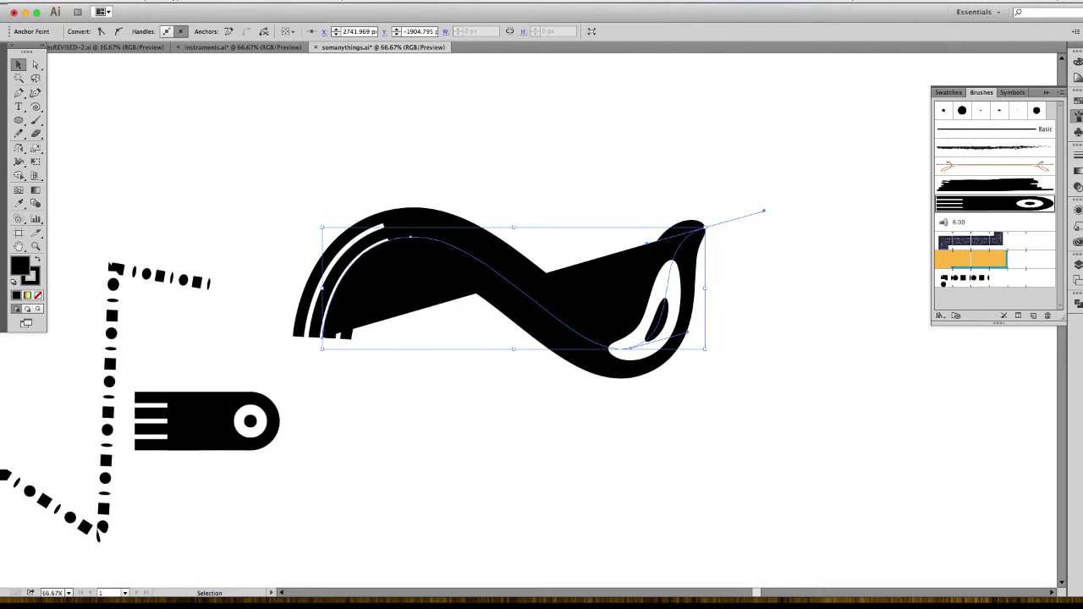
{"action": "key", "text": "slash"}
{"action": "left_click", "coordinate": [508, 152]}
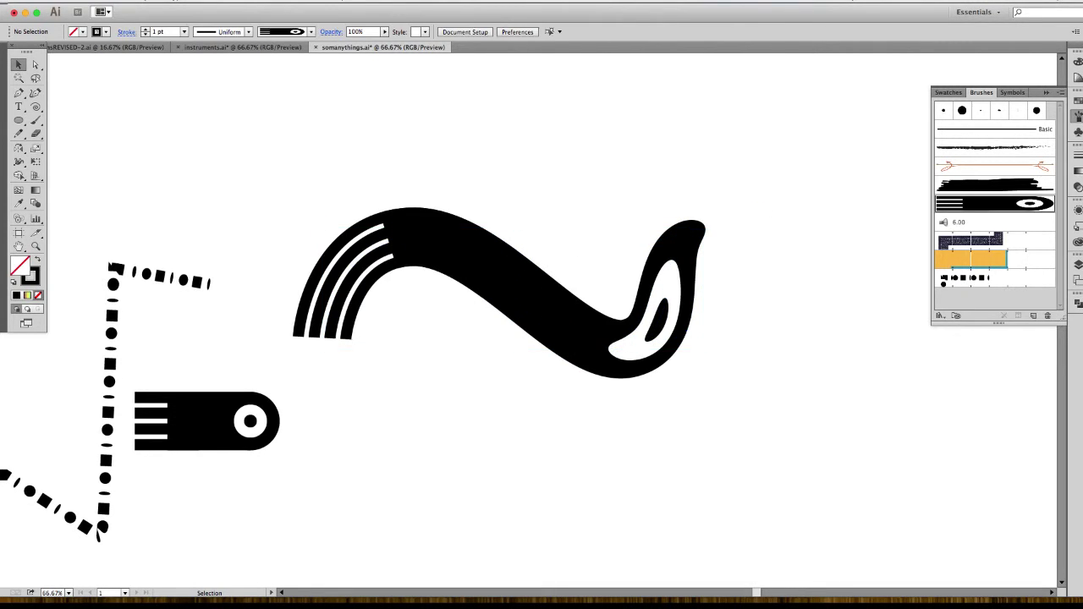
Preview the "thing" art brush on the wavy path with the Scale Proportionately option.
{"action": "mouse_move", "coordinate": [525, 279]}
{"action": "left_mouse_down"}
{"action": "mouse_move", "coordinate": [475, 273]}
{"action": "mouse_move", "coordinate": [287, 301]}
{"action": "left_mouse_up"}
{"action": "left_click", "coordinate": [475, 286]}
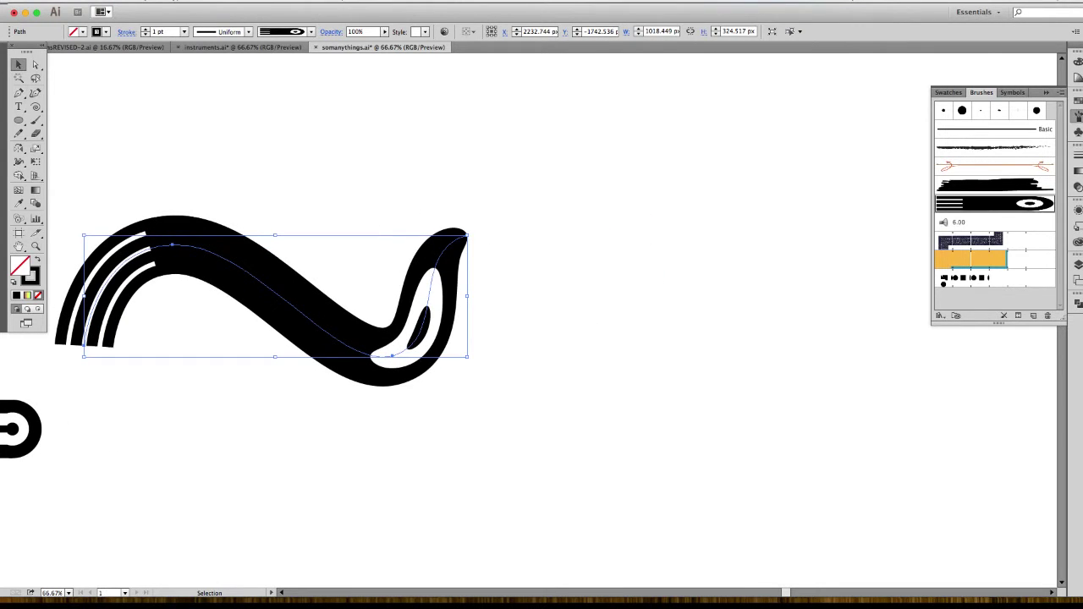
{"action": "double_click", "coordinate": [995, 204]}
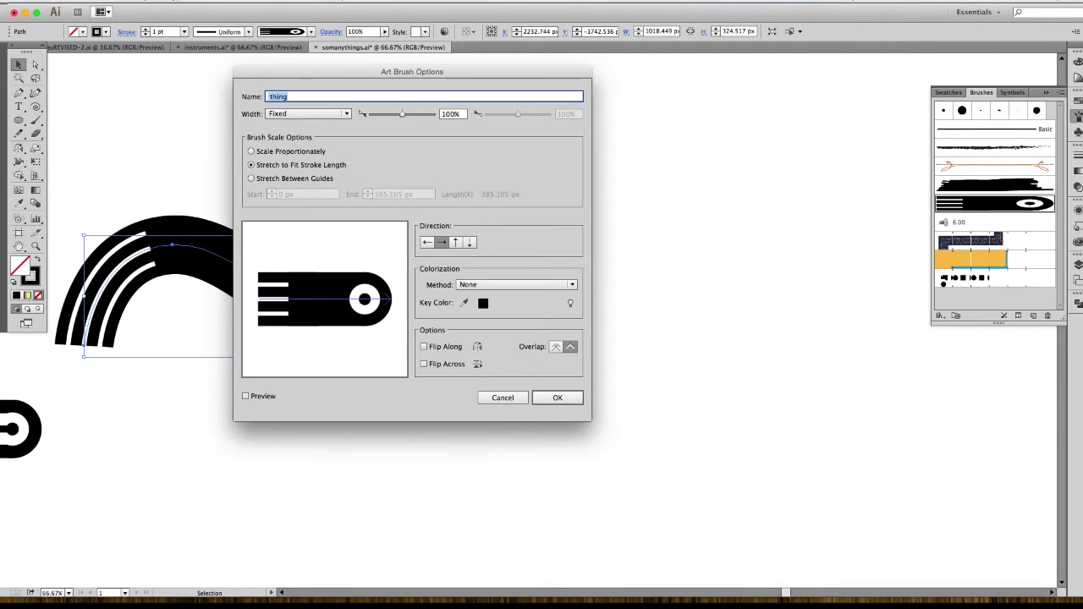
{"action": "left_click", "coordinate": [252, 152]}
{"action": "left_click_drag", "start_coordinate": [448, 72], "coordinate": [765, 80]}
{"action": "left_click", "coordinate": [562, 404]}
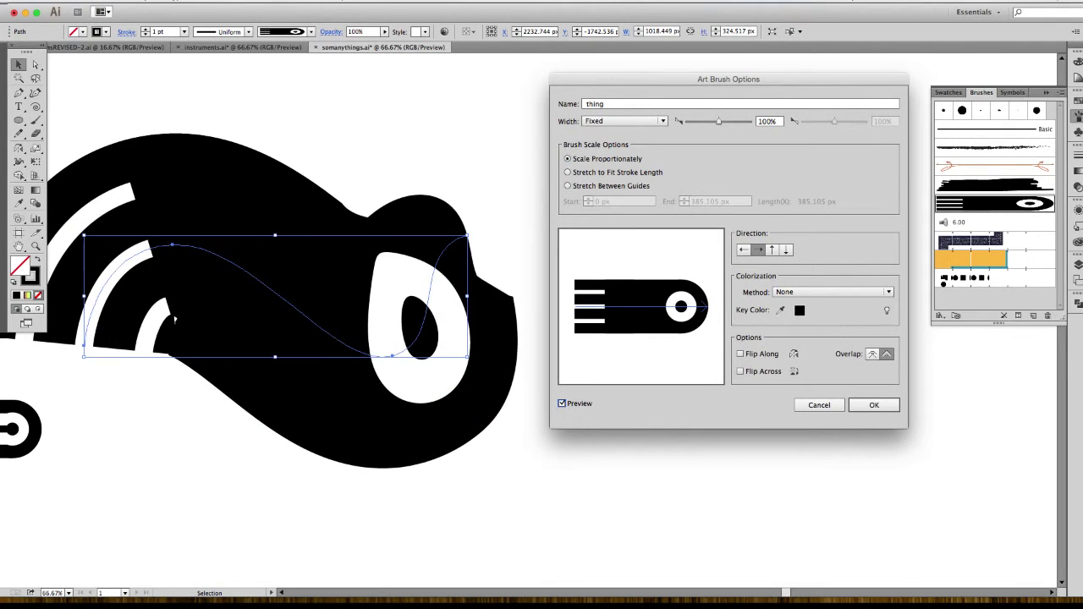
{"action": "left_click", "coordinate": [563, 403]}
{"action": "left_click", "coordinate": [562, 403]}
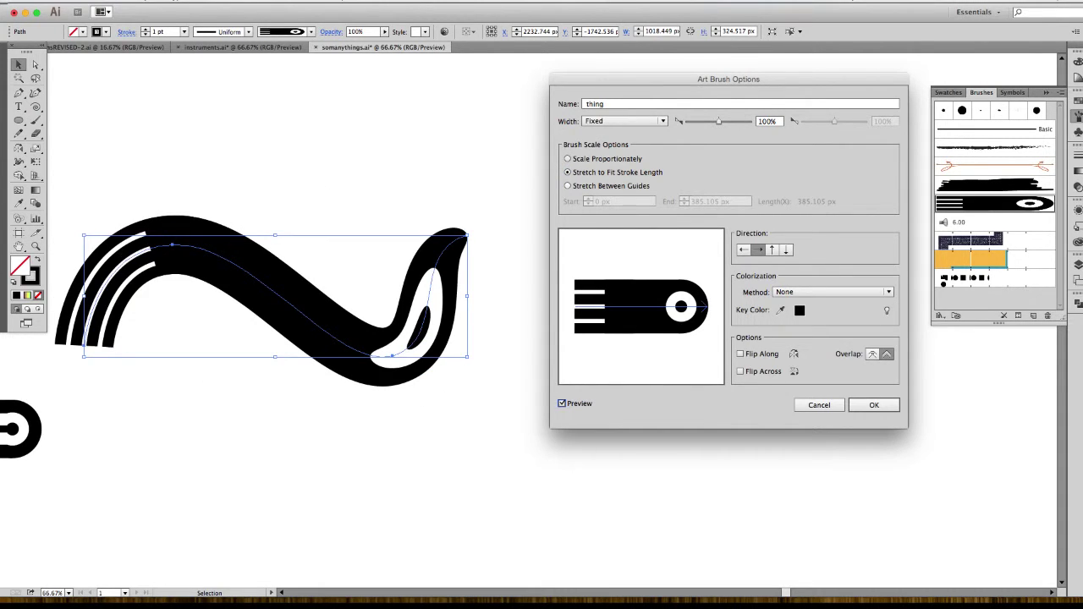
Preview the brush with Stretch Between Guides, then keep Stretch to Fit Stroke Length and deselect the wavy path.
{"action": "left_click", "coordinate": [568, 187]}
{"action": "left_click", "coordinate": [562, 404]}
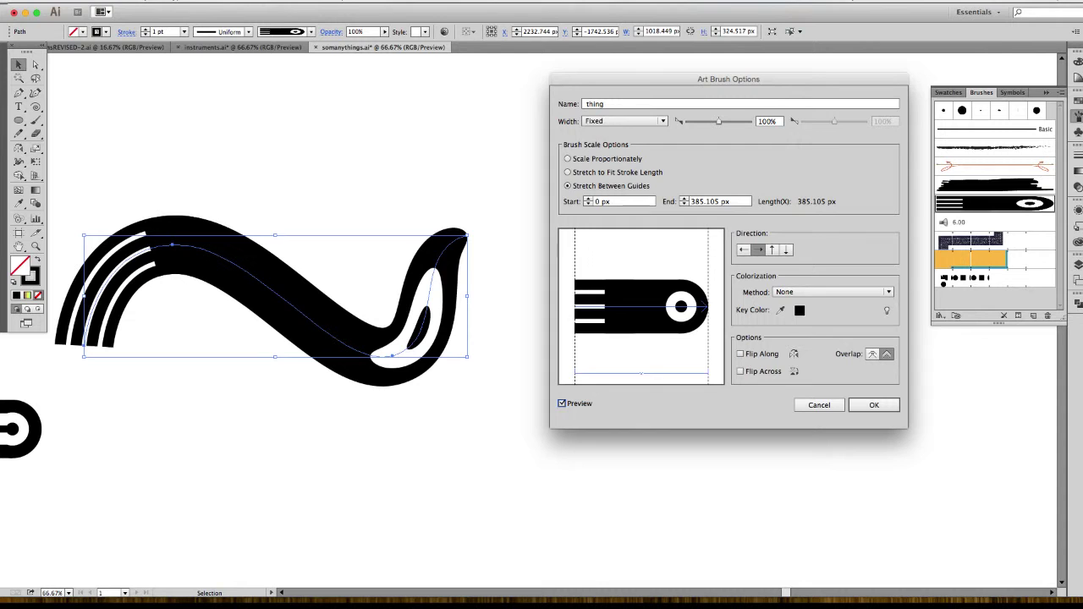
{"action": "left_click", "coordinate": [568, 173]}
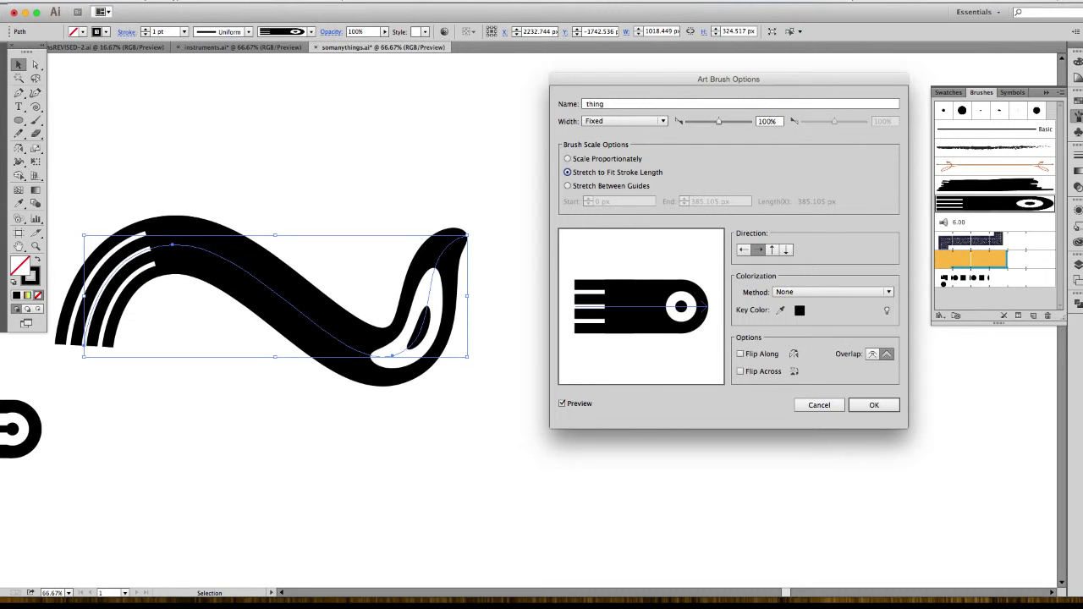
{"action": "key", "text": "Return"}
{"action": "scroll", "coordinate": [541, 338], "scroll_direction": "left", "scroll_amount": 10}
{"action": "scroll", "coordinate": [542, 339], "scroll_direction": "up", "scroll_amount": 2}
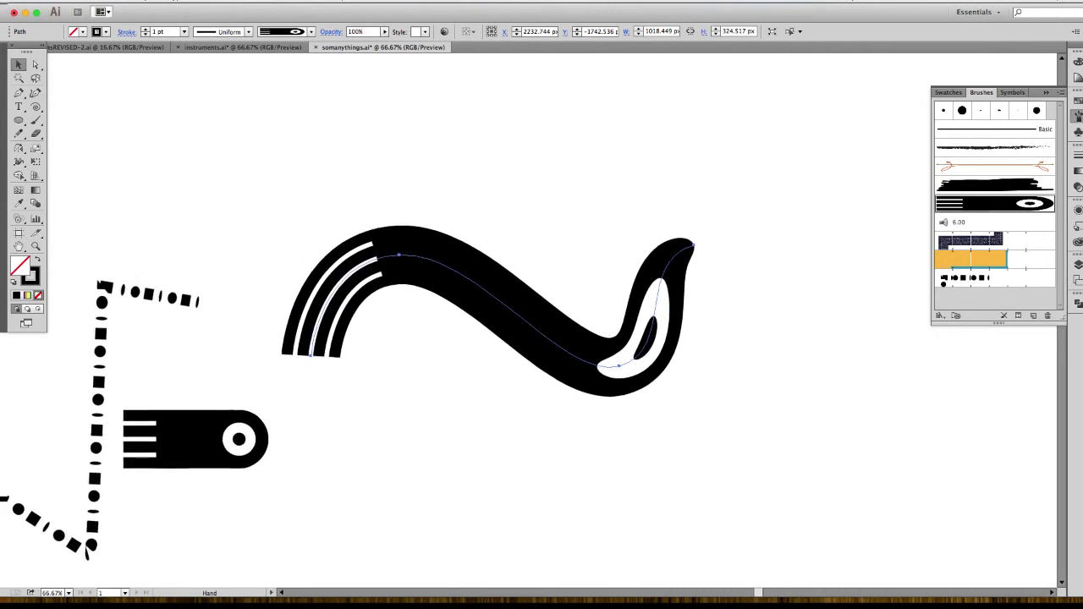
{"action": "key", "text": "super+shift+a"}
{"action": "left_click_drag", "start_coordinate": [542, 339], "coordinate": [609, 306]}
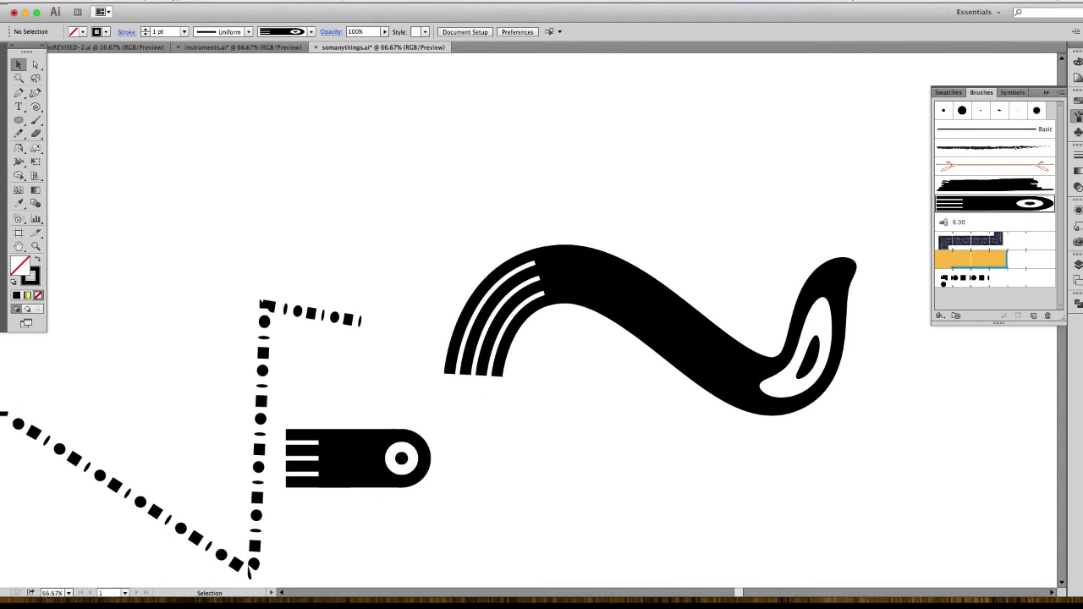
{"action": "left_click", "coordinate": [19, 120]}
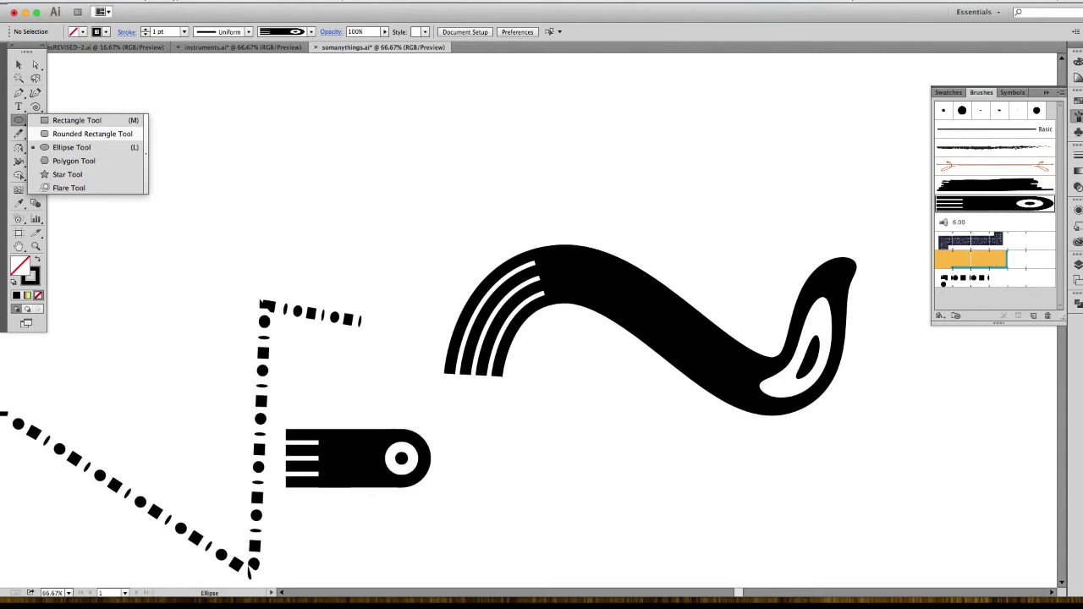
{"action": "left_click", "coordinate": [72, 148]}
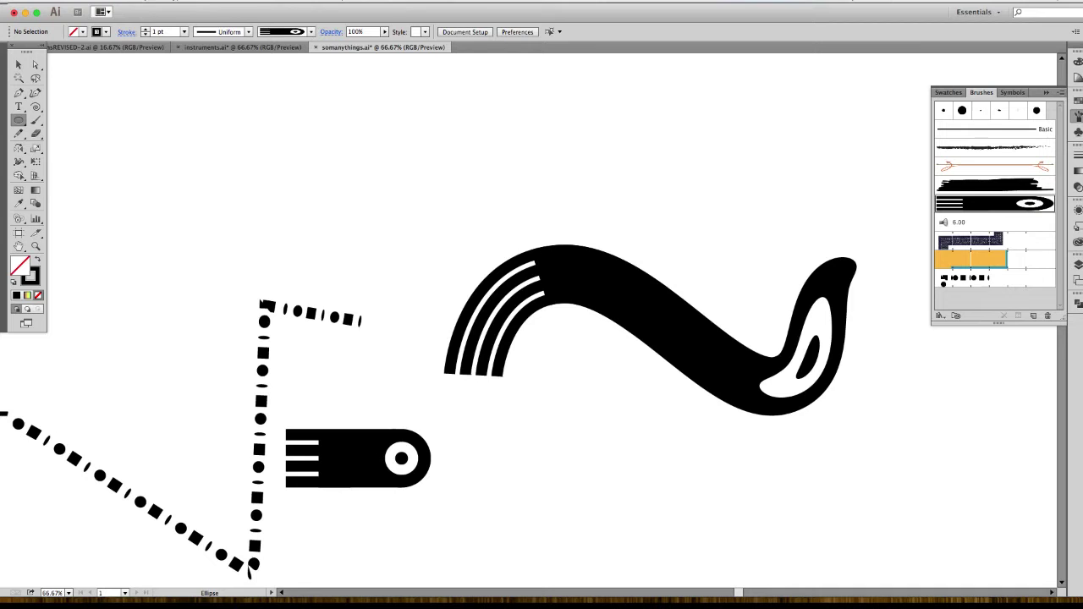
{"action": "key", "text": "v"}
Apply the thin, rough charcoal-like art brush to the wavy path in place of the "thing" brush.
{"action": "mouse_move", "coordinate": [598, 170]}
{"action": "left_mouse_down"}
{"action": "mouse_move", "coordinate": [839, 584]}
{"action": "mouse_move", "coordinate": [701, 387]}
{"action": "mouse_move", "coordinate": [703, 330]}
{"action": "left_mouse_up"}
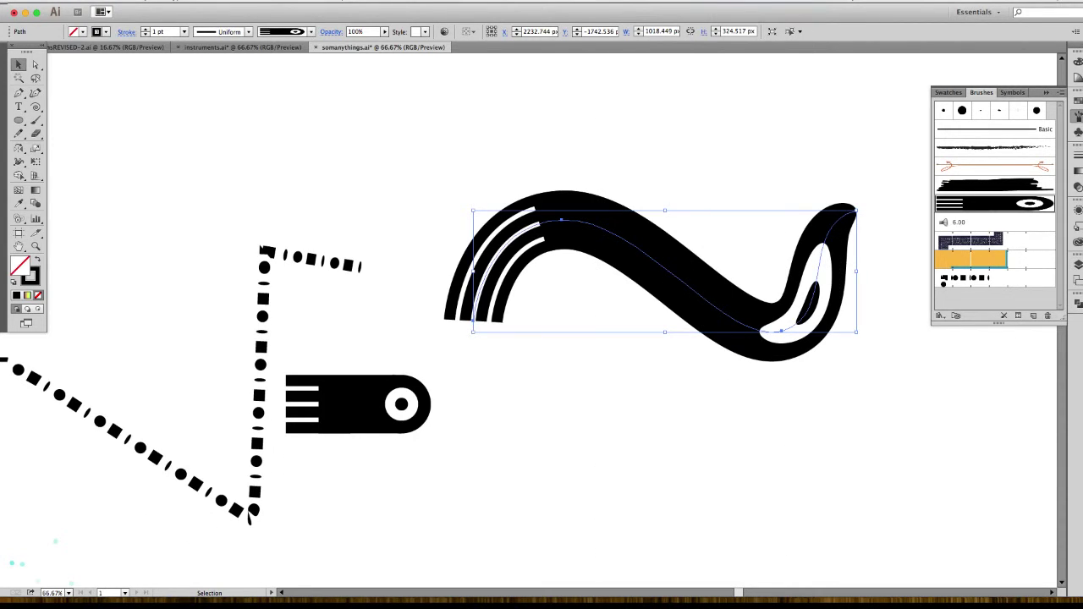
{"action": "left_click_drag", "start_coordinate": [702, 330], "coordinate": [634, 368]}
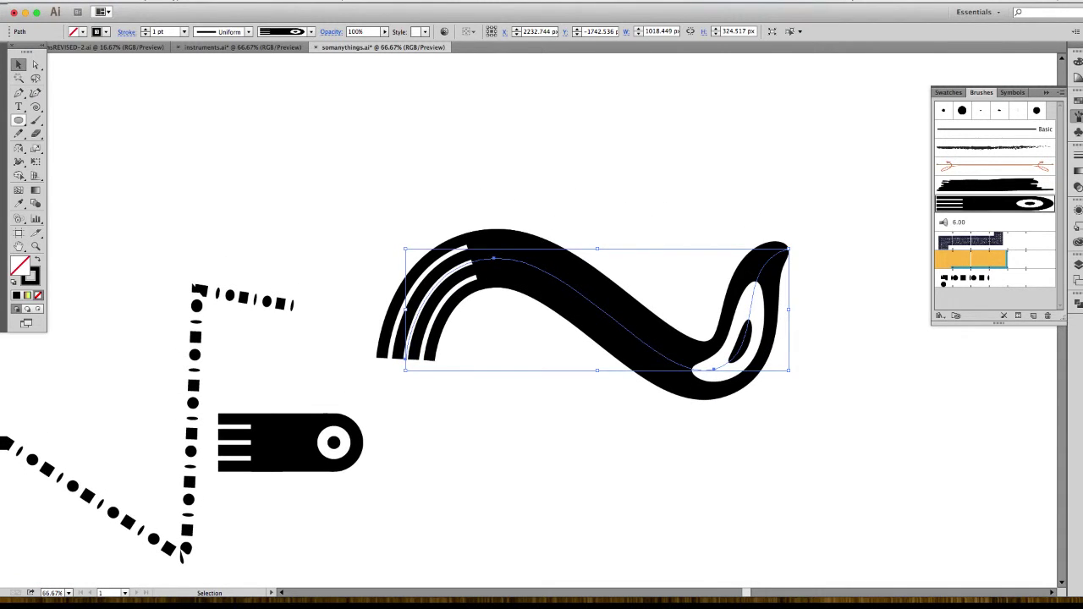
{"action": "left_click", "coordinate": [19, 120]}
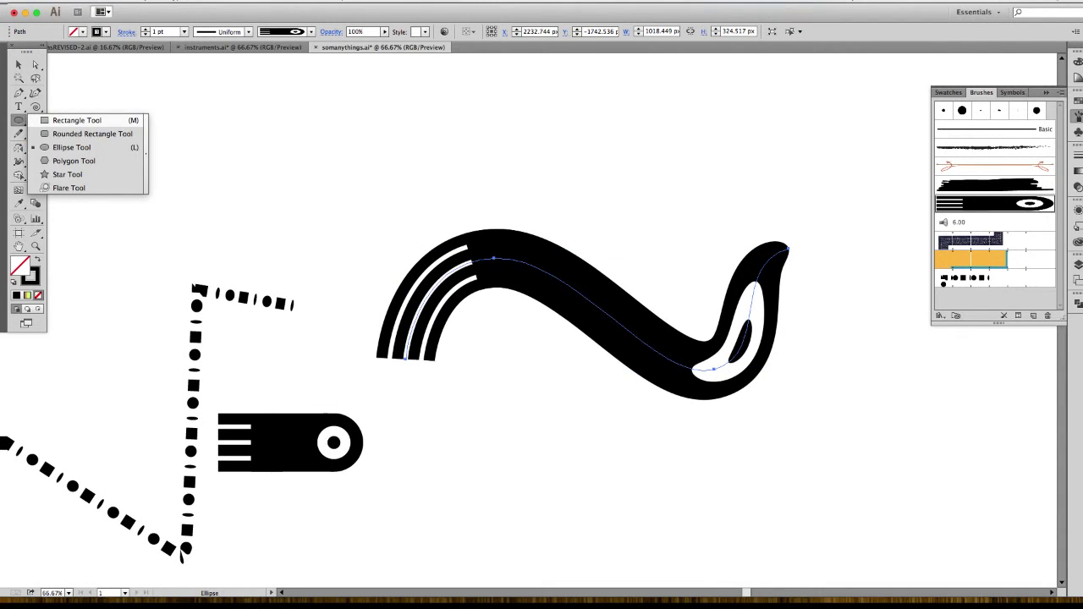
{"action": "scroll", "coordinate": [542, 339], "scroll_direction": "right", "scroll_amount": 3}
{"action": "scroll", "coordinate": [542, 338], "scroll_direction": "up", "scroll_amount": 1}
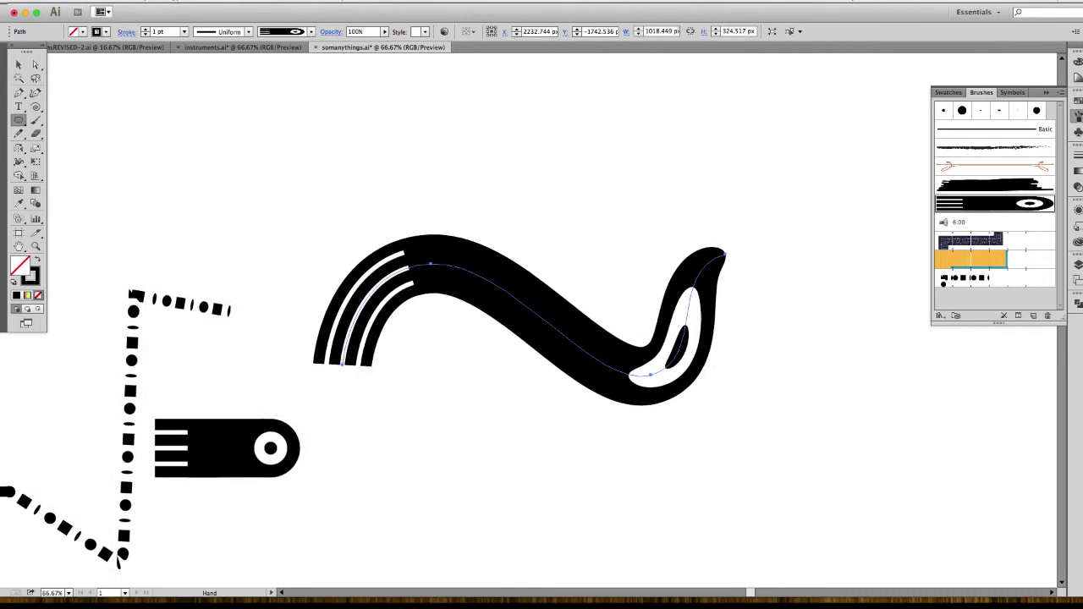
{"action": "left_click", "coordinate": [995, 148]}
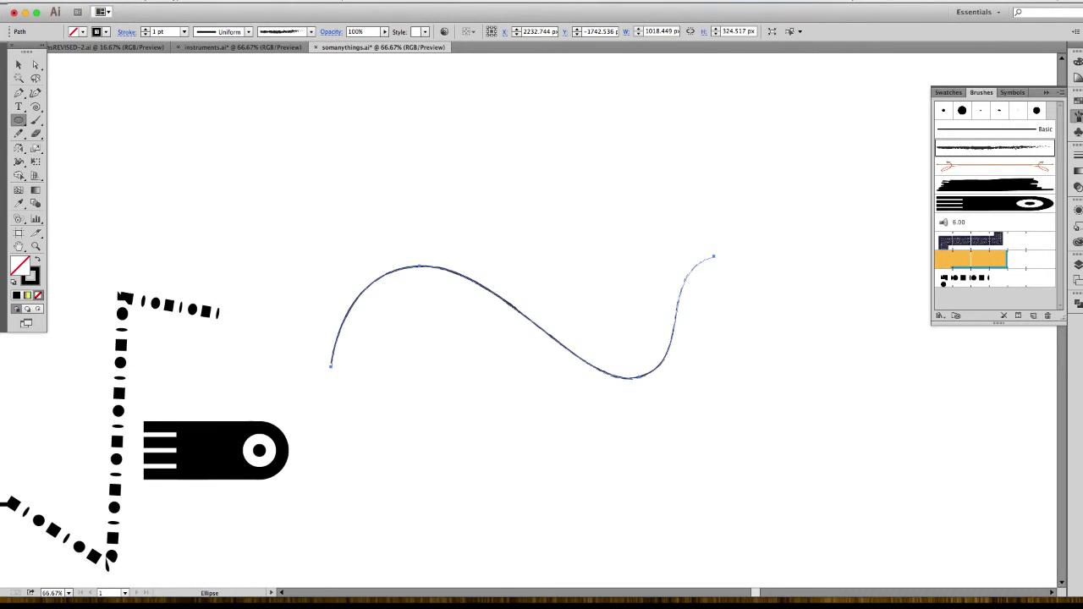
{"action": "key", "text": "v"}
{"action": "key", "text": "super+shift+a"}
{"action": "scroll", "coordinate": [542, 339], "scroll_direction": "down", "scroll_amount": 3}
{"action": "scroll", "coordinate": [541, 339], "scroll_direction": "right", "scroll_amount": 1}
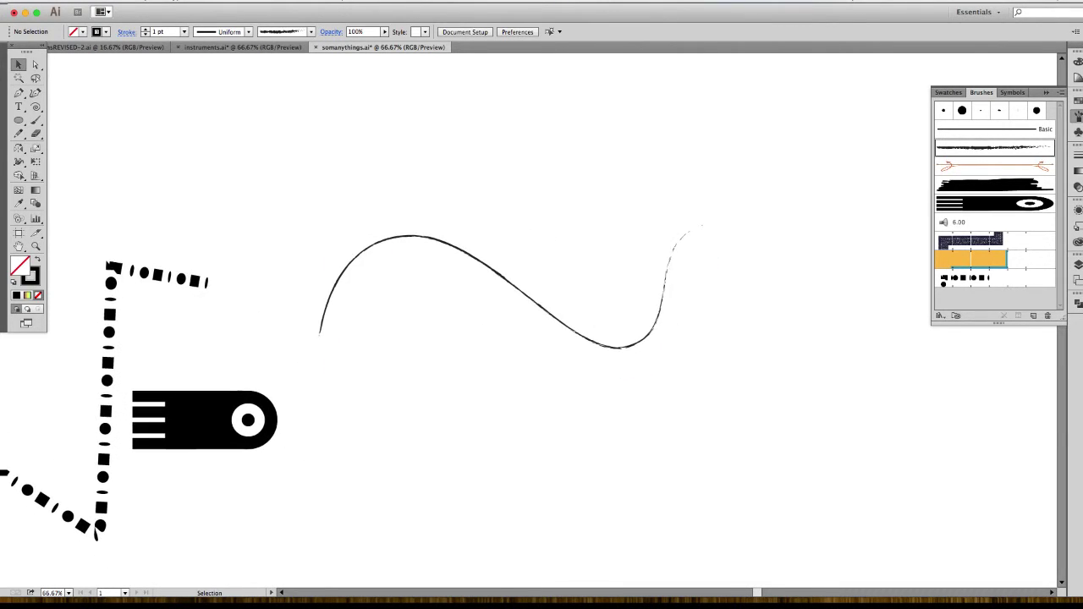
Enlarge the wavy path proportionally to roughly 1.45 times its size and deselect it.
{"action": "left_click", "coordinate": [516, 282]}
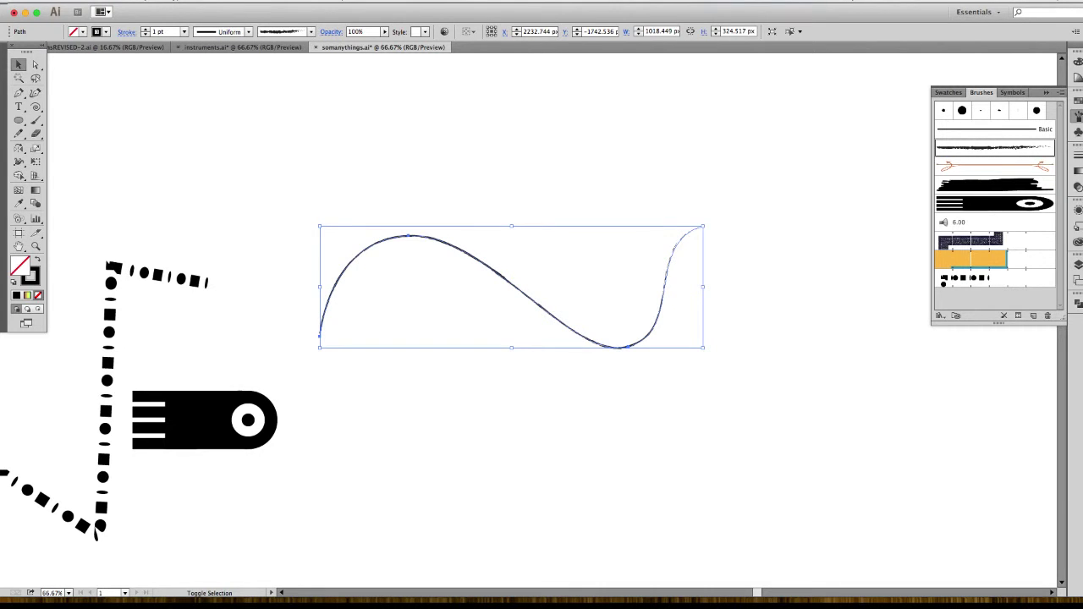
{"action": "left_click_drag", "start_coordinate": [703, 226], "coordinate": [834, 144]}
{"action": "left_click", "coordinate": [854, 139]}
{"action": "mouse_move", "coordinate": [474, 165]}
{"action": "left_mouse_down"}
{"action": "mouse_move", "coordinate": [596, 170]}
{"action": "mouse_move", "coordinate": [563, 318]}
{"action": "left_mouse_up"}
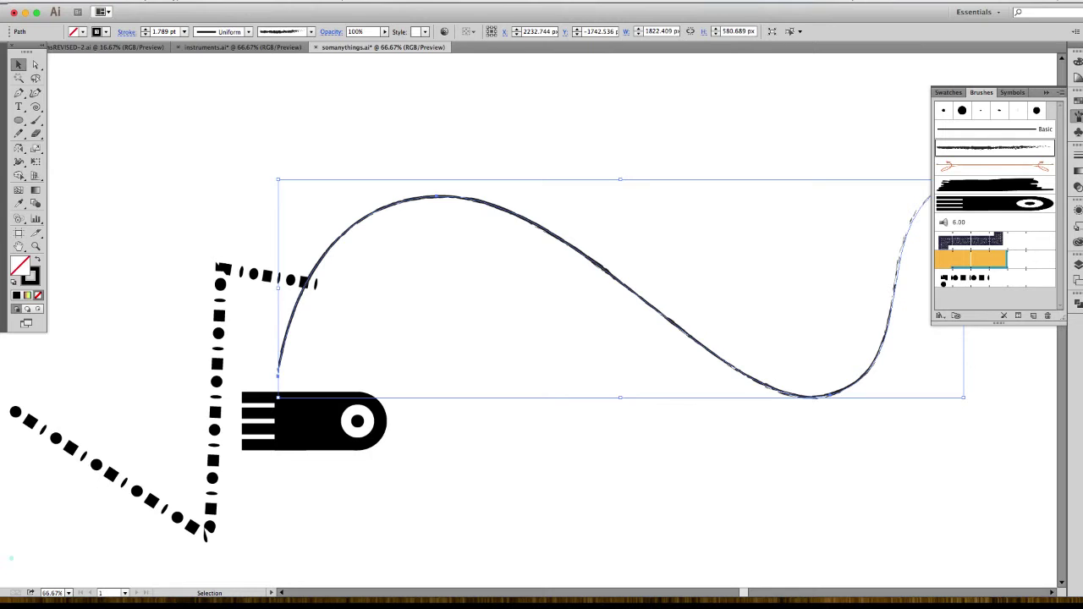
{"action": "mouse_move", "coordinate": [278, 180]}
{"action": "left_mouse_down"}
{"action": "mouse_move", "coordinate": [343, 200]}
{"action": "mouse_move", "coordinate": [314, 214]}
{"action": "left_mouse_up"}
{"action": "left_click", "coordinate": [340, 188]}
Draw a rectangle about 123 by 52 px above the dotted path, with purple fill 945CFF and no stroke.
{"action": "left_click_drag", "start_coordinate": [19, 120], "coordinate": [67, 118]}
{"action": "left_click_drag", "start_coordinate": [224, 97], "coordinate": [272, 115]}
{"action": "key", "text": "v"}
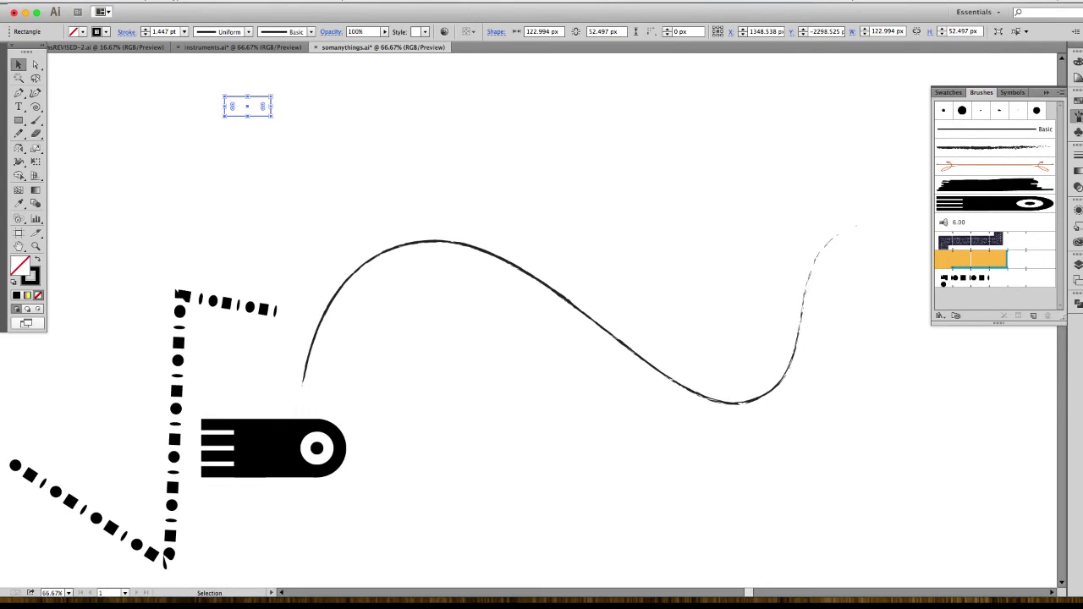
{"action": "key", "text": "shift+x"}
{"action": "double_click", "coordinate": [20, 266]}
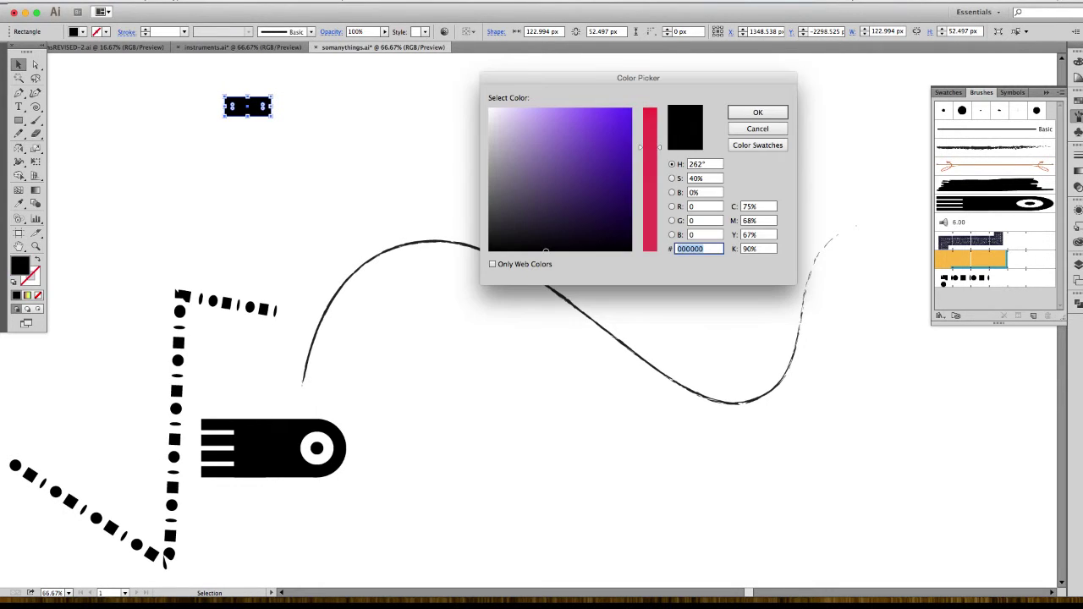
{"action": "left_click", "coordinate": [587, 110]}
{"action": "key", "text": "Return"}
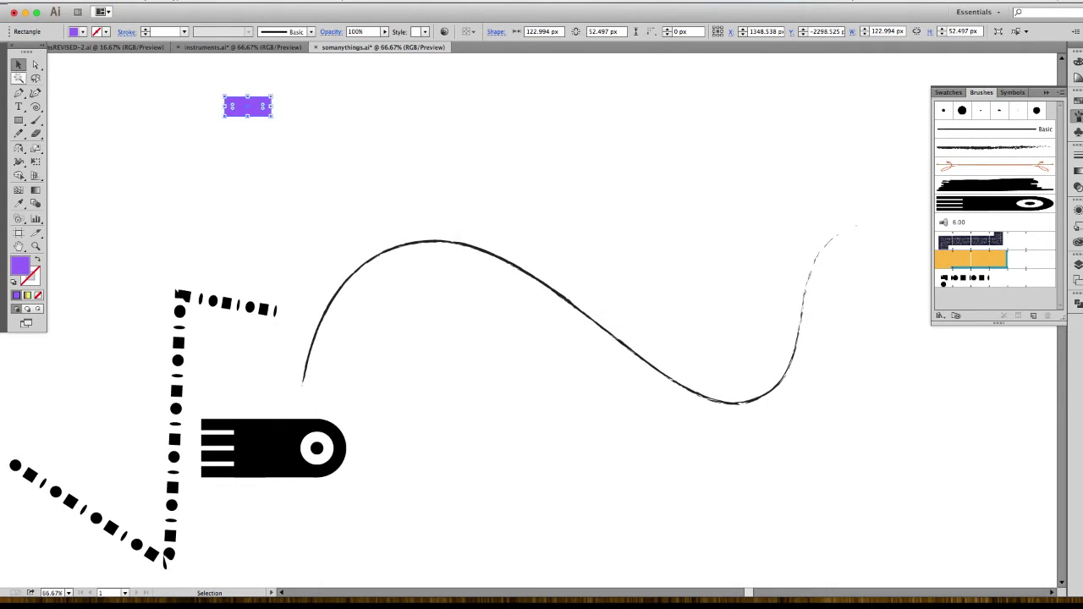
Stack four edge-to-edge copies of the purple rectangle directly below it.
{"action": "left_click_drag", "start_coordinate": [248, 116], "coordinate": [248, 135]}
{"action": "key", "text": "super+d"}
{"action": "key", "text": "super+d"}
{"action": "key", "text": "super+d"}
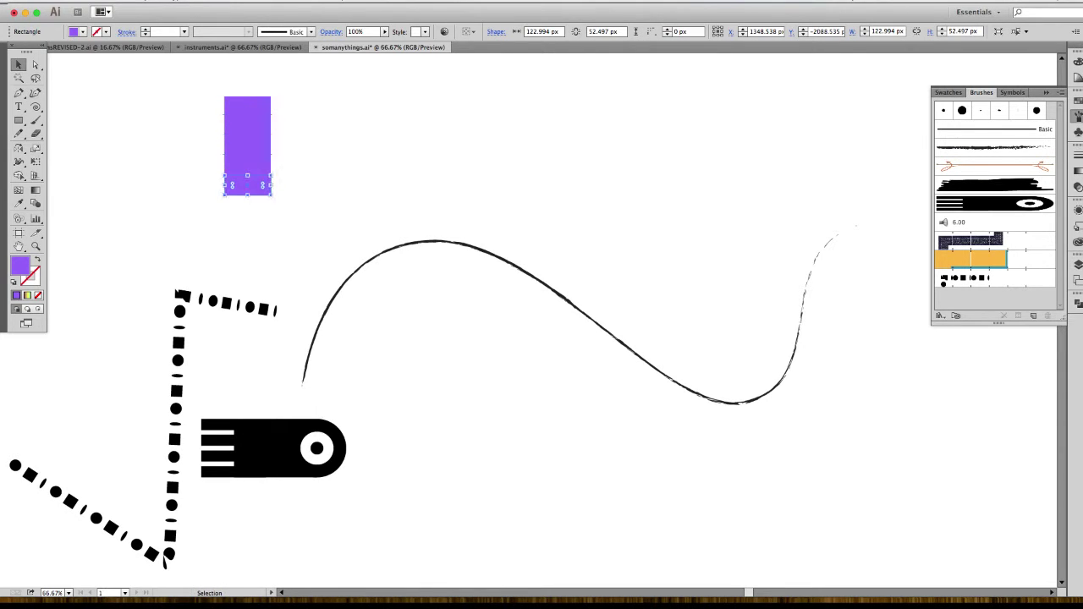
Fill the fourth rectangle in the stack with a light lavender.
{"action": "left_click", "coordinate": [291, 154]}
{"action": "left_click", "coordinate": [243, 165]}
{"action": "double_click", "coordinate": [21, 266]}
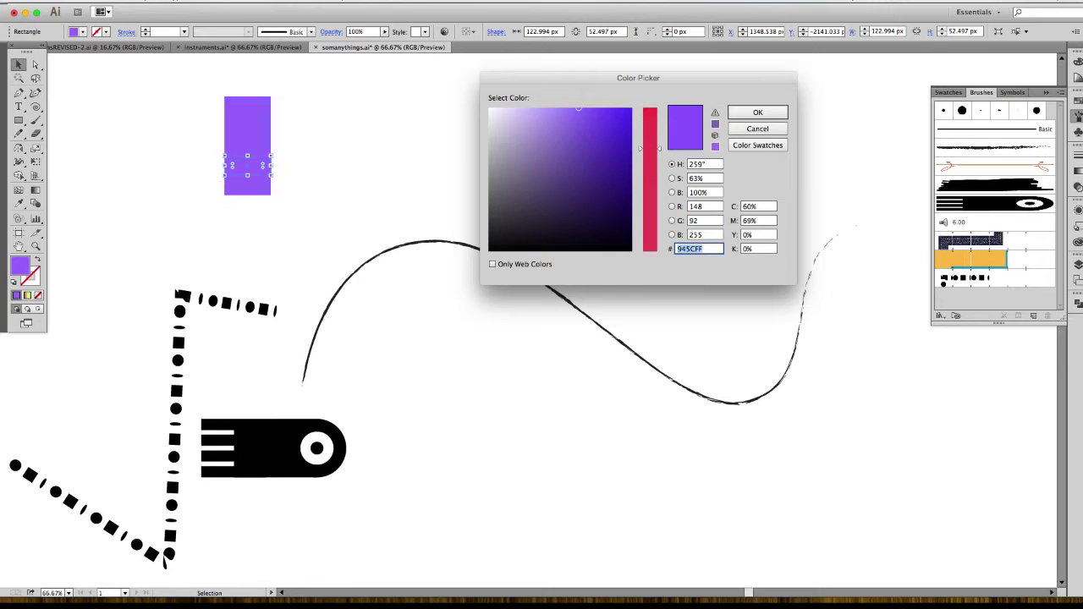
{"action": "mouse_move", "coordinate": [579, 111]}
{"action": "left_mouse_down"}
{"action": "mouse_move", "coordinate": [558, 133]}
{"action": "mouse_move", "coordinate": [524, 109]}
{"action": "left_mouse_up"}
{"action": "key", "text": "Return"}
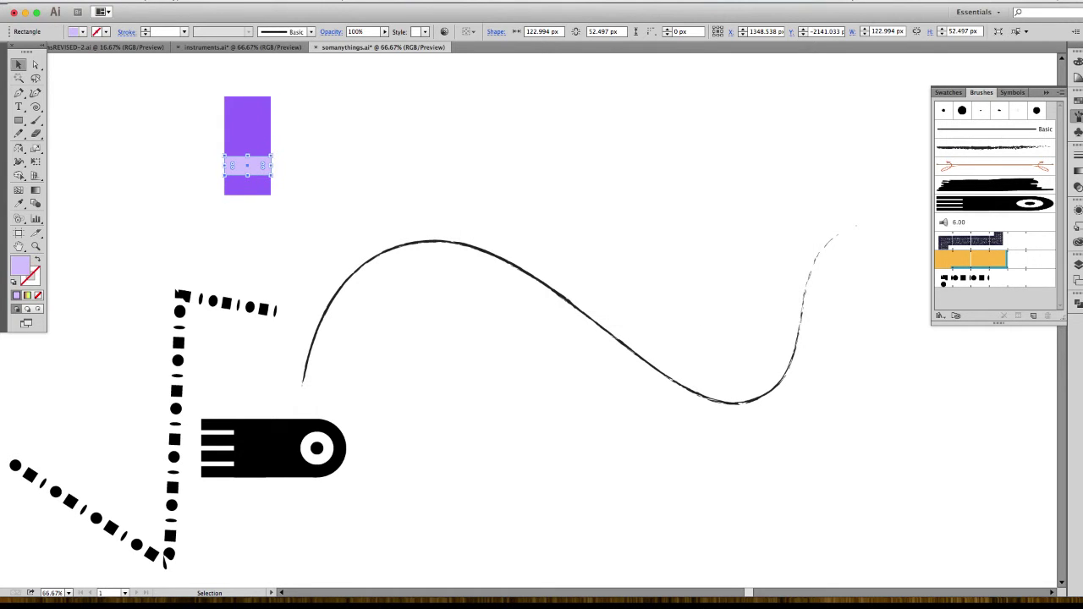
Place a copy of the bottom purple rectangle diagonally up beside the stack and repeat that offset copy three times.
{"action": "left_click_drag", "start_coordinate": [267, 165], "coordinate": [395, 166]}
{"action": "key", "text": "super+z"}
{"action": "left_click_drag", "start_coordinate": [254, 166], "coordinate": [395, 166]}
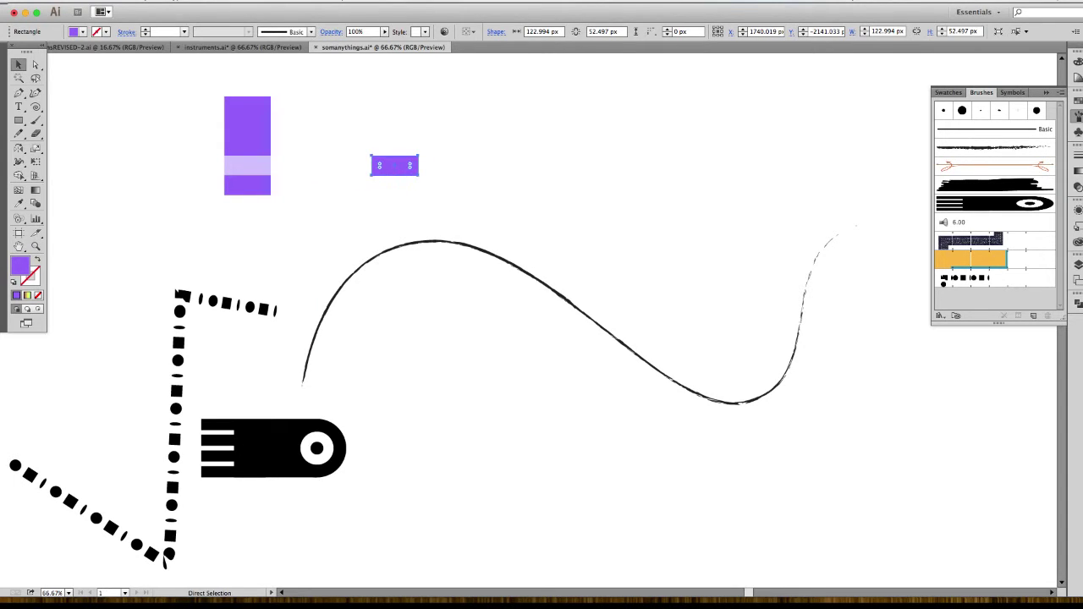
{"action": "key", "text": "super+d"}
{"action": "key", "text": "super+d"}
{"action": "key", "text": "super+d"}
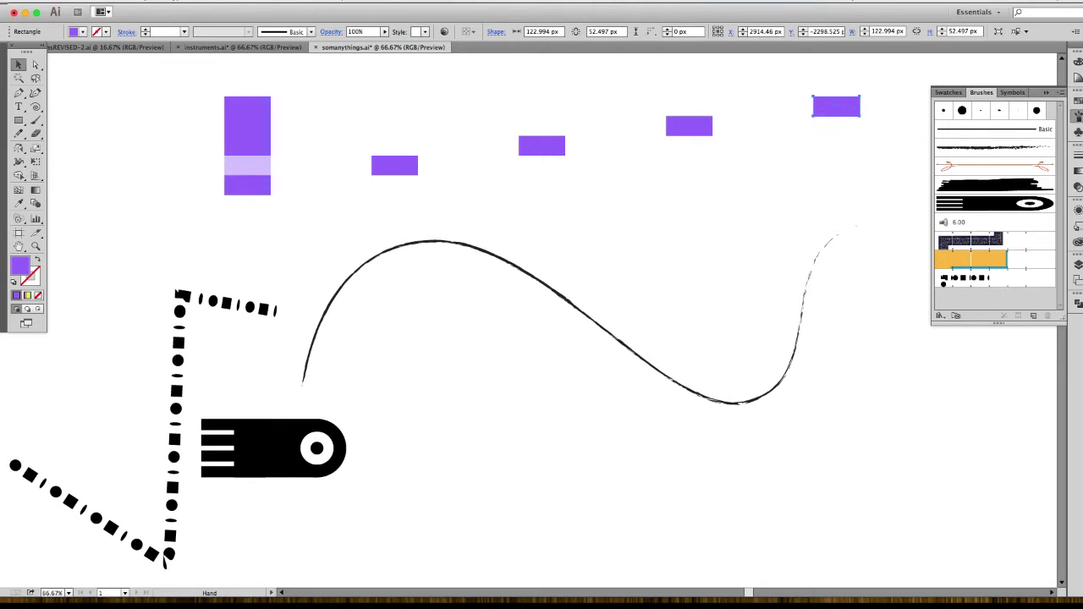
Undo the diagonal row of purple rectangle copies beside the stack.
{"action": "scroll", "coordinate": [542, 322], "scroll_direction": "up", "scroll_amount": 2}
{"action": "scroll", "coordinate": [542, 322], "scroll_direction": "right", "scroll_amount": 2}
{"action": "key", "text": "super+z"}
{"action": "key", "text": "super+z"}
{"action": "key", "text": "super+z"}
{"action": "key", "text": "super+z"}
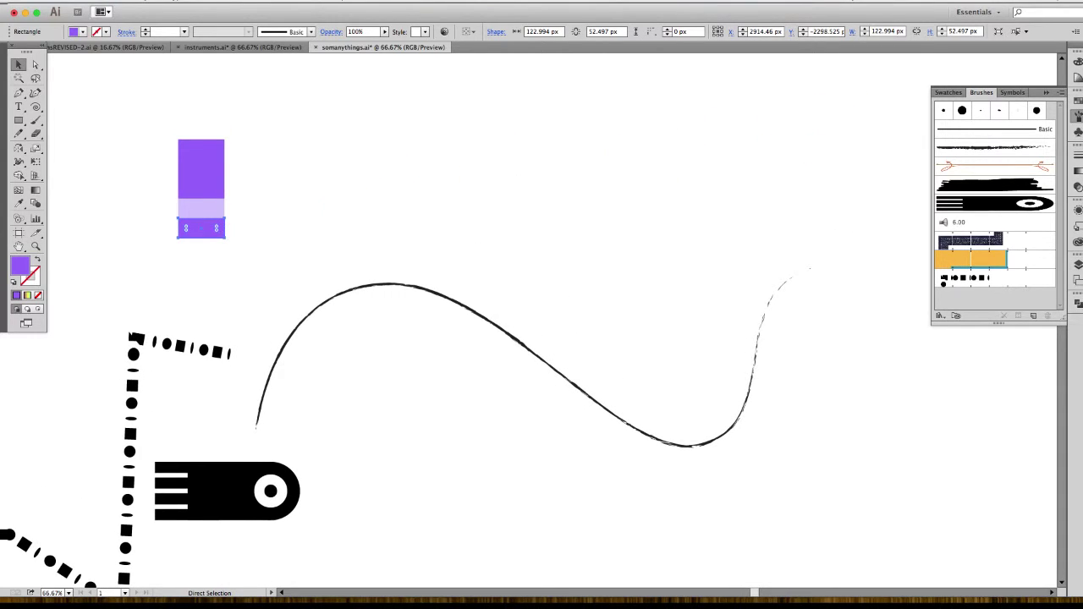
Try repeated and single copies of the bottom purple rectangle at different offsets, undoing each attempt.
{"action": "key", "text": "super+d"}
{"action": "key", "text": "super+d"}
{"action": "key", "text": "super+d"}
{"action": "key", "text": "super+z"}
{"action": "key", "text": "super+z"}
{"action": "key", "text": "super+z"}
{"action": "left_click_drag", "start_coordinate": [202, 229], "coordinate": [164, 193]}
{"action": "key", "text": "super+z"}
{"action": "left_click_drag", "start_coordinate": [202, 229], "coordinate": [326, 235]}
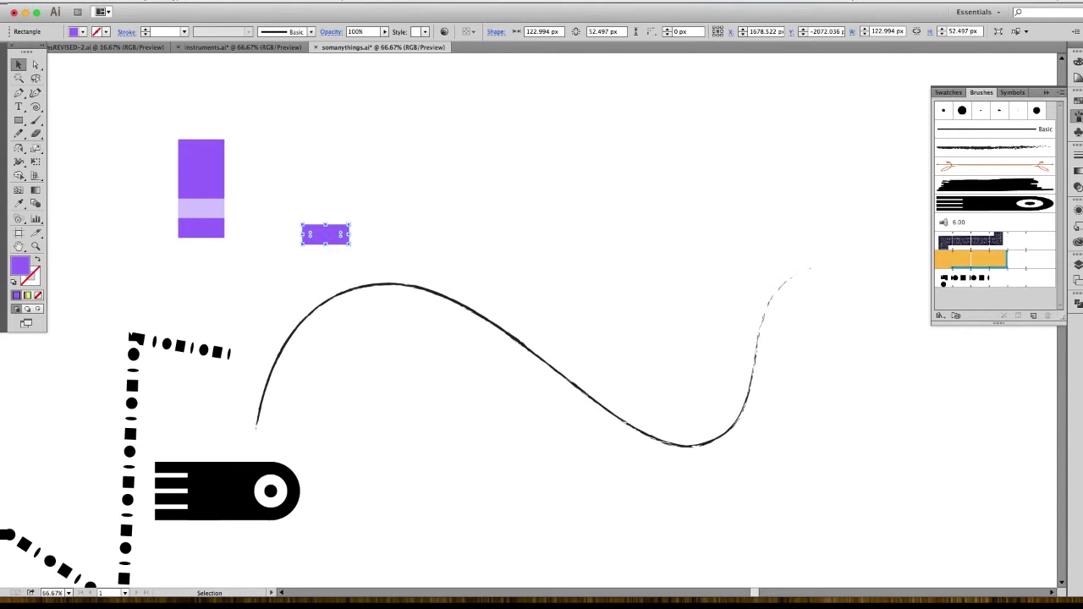
{"action": "key", "text": "super+z"}
Build a horizontal row of eleven edge-to-edge copies extending from the stack's bottom purple rectangle.
{"action": "left_click_drag", "start_coordinate": [202, 227], "coordinate": [250, 227]}
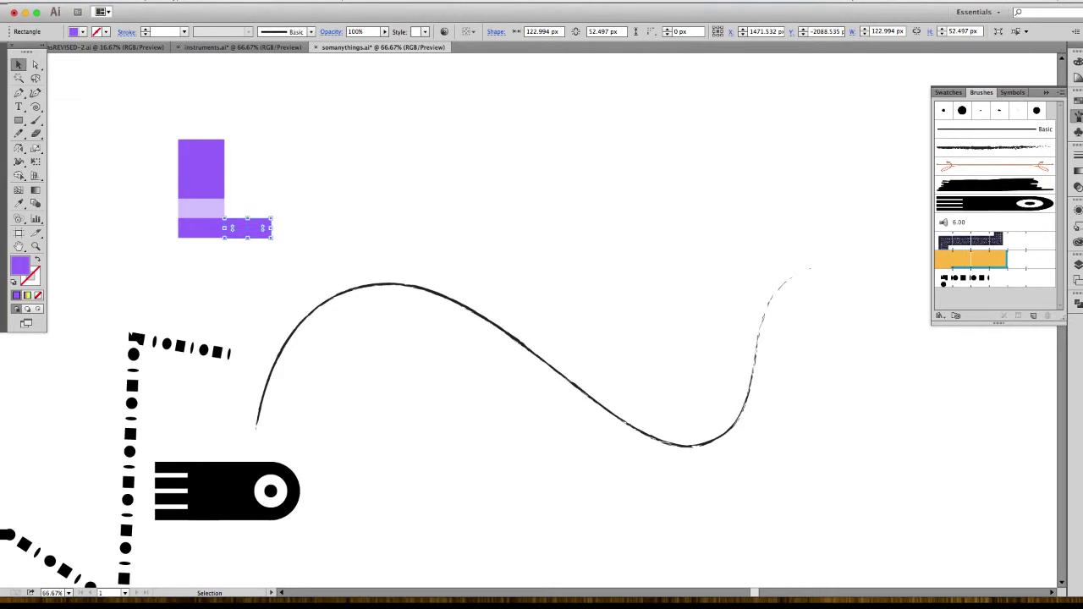
{"action": "key", "text": "super+d"}
{"action": "key", "text": "super+d"}
{"action": "key", "text": "super+d"}
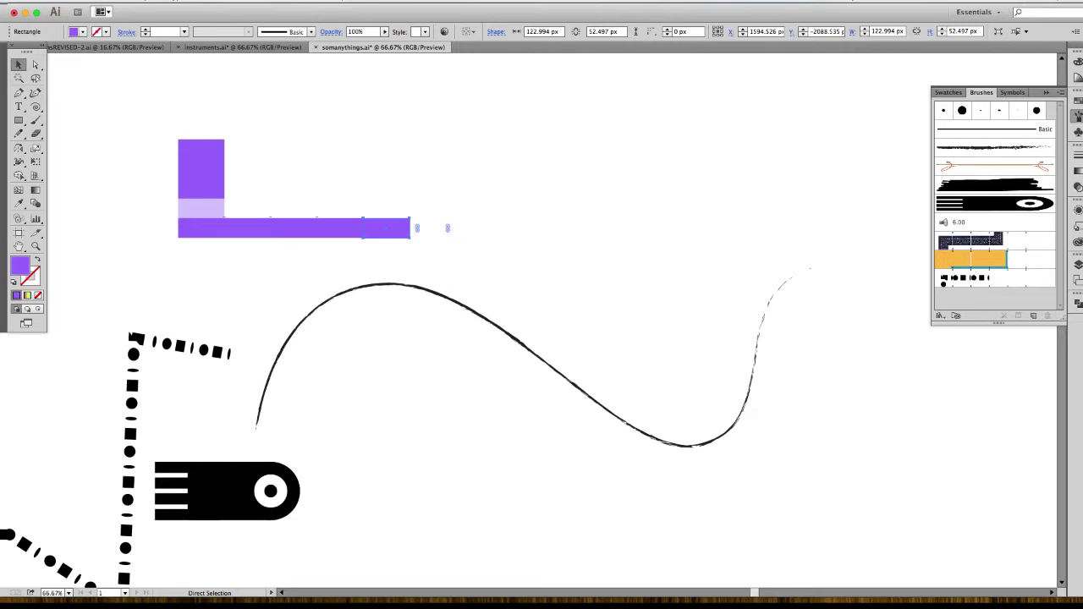
{"action": "key", "text": "super+d"}
{"action": "key", "text": "super+d"}
{"action": "key", "text": "super+d"}
{"action": "key", "text": "super+d"}
{"action": "key", "text": "super+d"}
{"action": "key", "text": "super+d"}
{"action": "key", "text": "super+d"}
Copy three neighbouring rectangles of the row directly below it and repeat the copy downward six times.
{"action": "left_click_drag", "start_coordinate": [237, 161], "coordinate": [330, 217]}
{"action": "left_click_drag", "start_coordinate": [330, 227], "coordinate": [332, 246]}
{"action": "key", "text": "super+d"}
{"action": "key", "text": "super+d"}
{"action": "key", "text": "super+d"}
{"action": "key", "text": "super+d"}
{"action": "key", "text": "super+d"}
{"action": "key", "text": "super+d"}
{"action": "left_click_drag", "start_coordinate": [294, 376], "coordinate": [294, 257]}
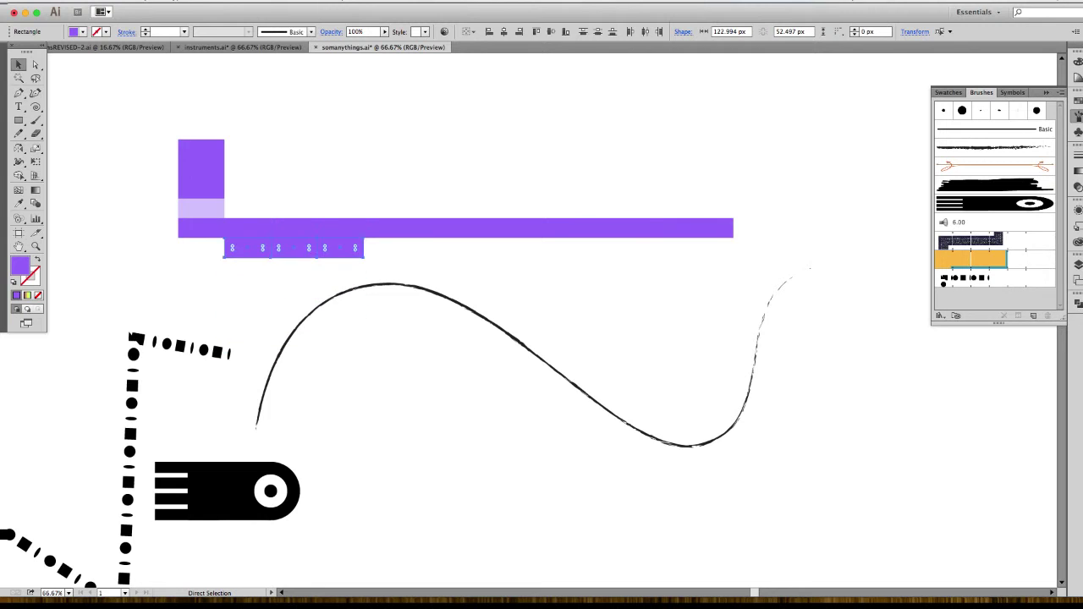
Undo the downward block and the whole horizontal row of rectangle copies.
{"action": "key", "text": "super+z"}
{"action": "key", "text": "super+z"}
{"action": "key", "text": "super+z"}
{"action": "key", "text": "super+z"}
{"action": "key", "text": "super+z"}
{"action": "key", "text": "super+z"}
{"action": "key", "text": "super+z"}
{"action": "key", "text": "super+z"}
{"action": "key", "text": "super+z"}
{"action": "key", "text": "super+z"}
{"action": "key", "text": "super+z"}
{"action": "key", "text": "super+z"}
{"action": "key", "text": "super+z"}
{"action": "key", "text": "super+z"}
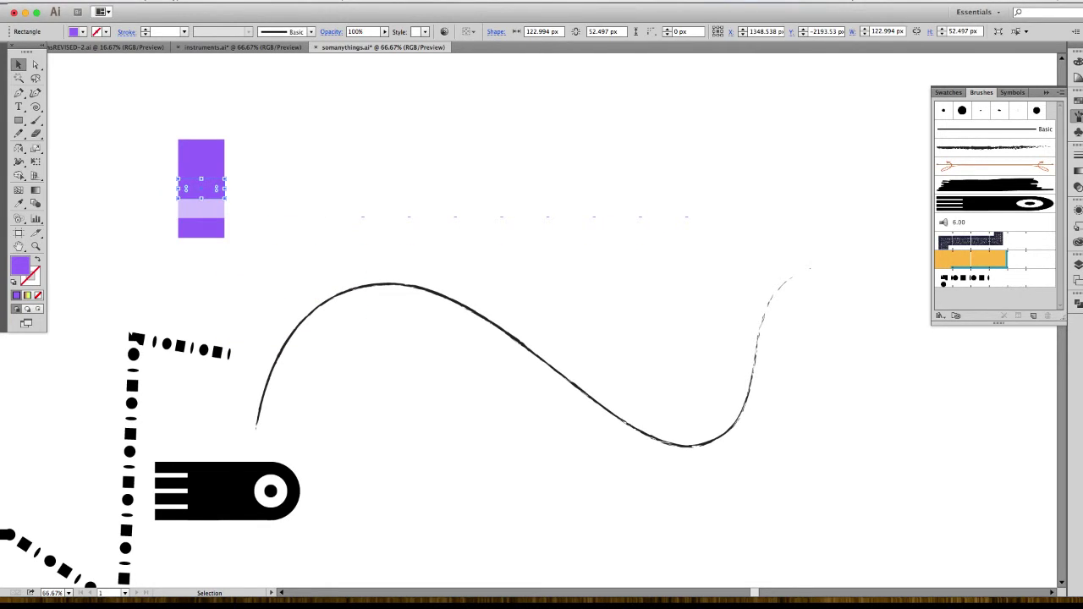
Fill the third rectangle in the stack with a bright turquoise by shifting the purple's hue.
{"action": "double_click", "coordinate": [20, 266]}
{"action": "type", "text": "FF5FFB"}
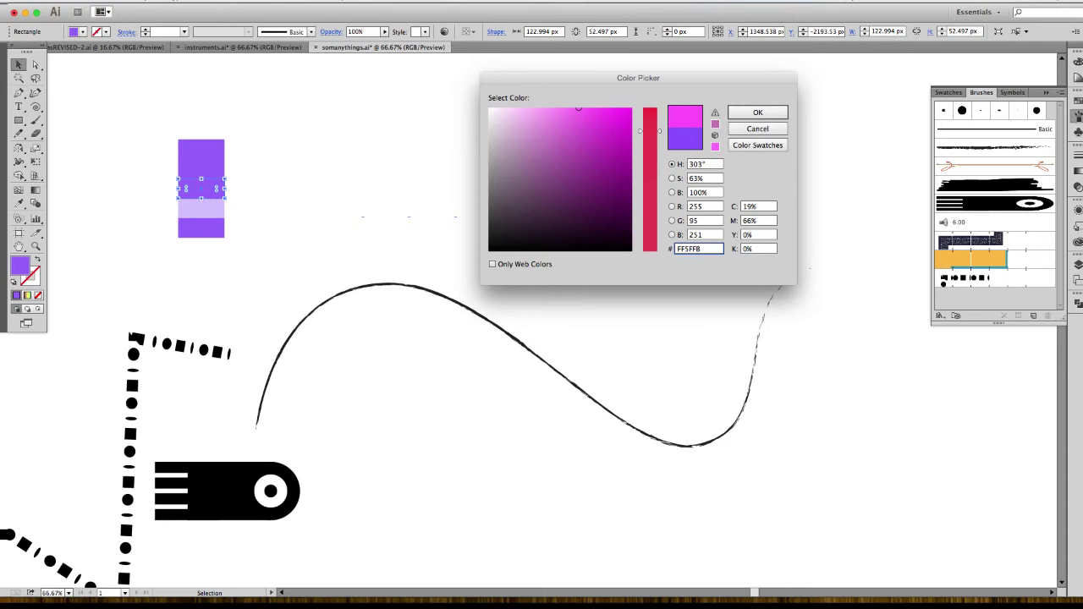
{"action": "left_click_drag", "start_coordinate": [651, 130], "coordinate": [651, 184]}
{"action": "left_click", "coordinate": [759, 113]}
{"action": "key", "text": "Return"}
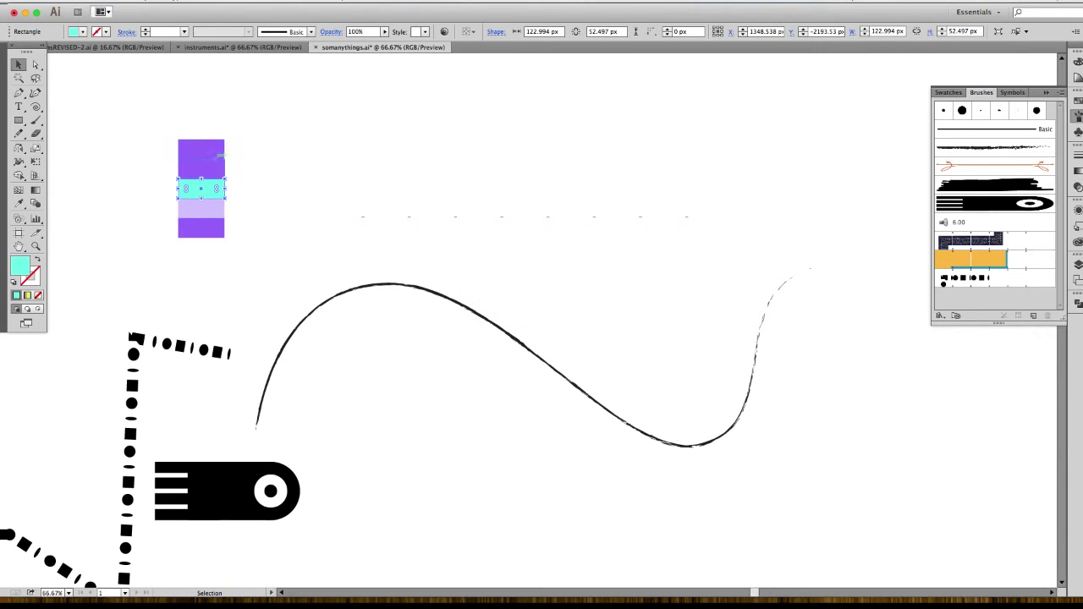
Fill the second rectangle in the purple stack with a bright green.
{"action": "left_click", "coordinate": [209, 167]}
{"action": "double_click", "coordinate": [20, 266]}
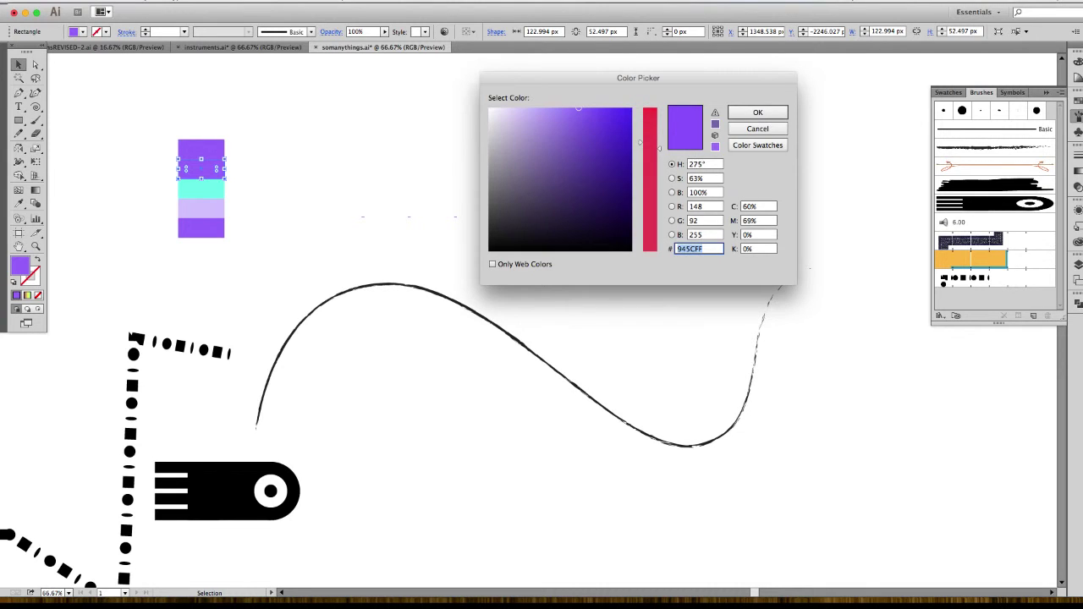
{"action": "type", "text": "5FFFA0"}
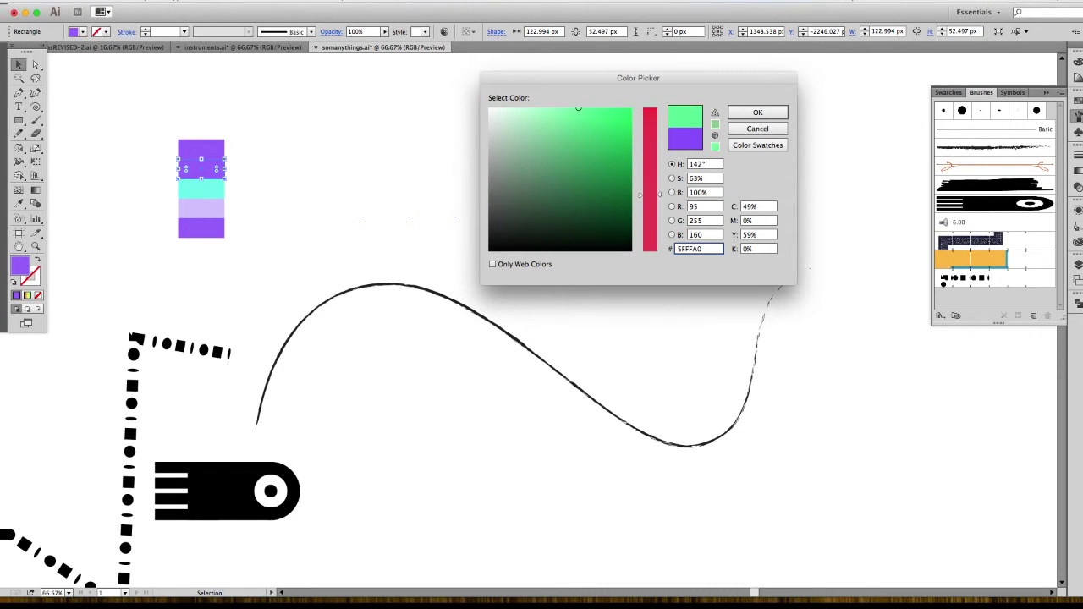
{"action": "key", "text": "Return"}
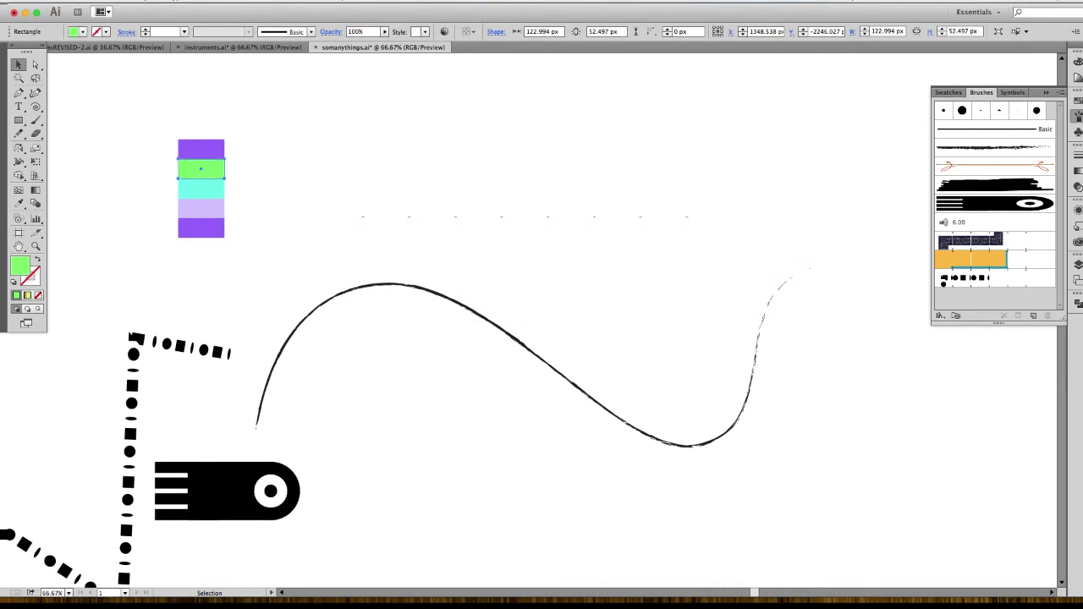
Create a new art brush from the five stacked rectangles, keeping the default options.
{"action": "left_click_drag", "start_coordinate": [147, 123], "coordinate": [247, 290]}
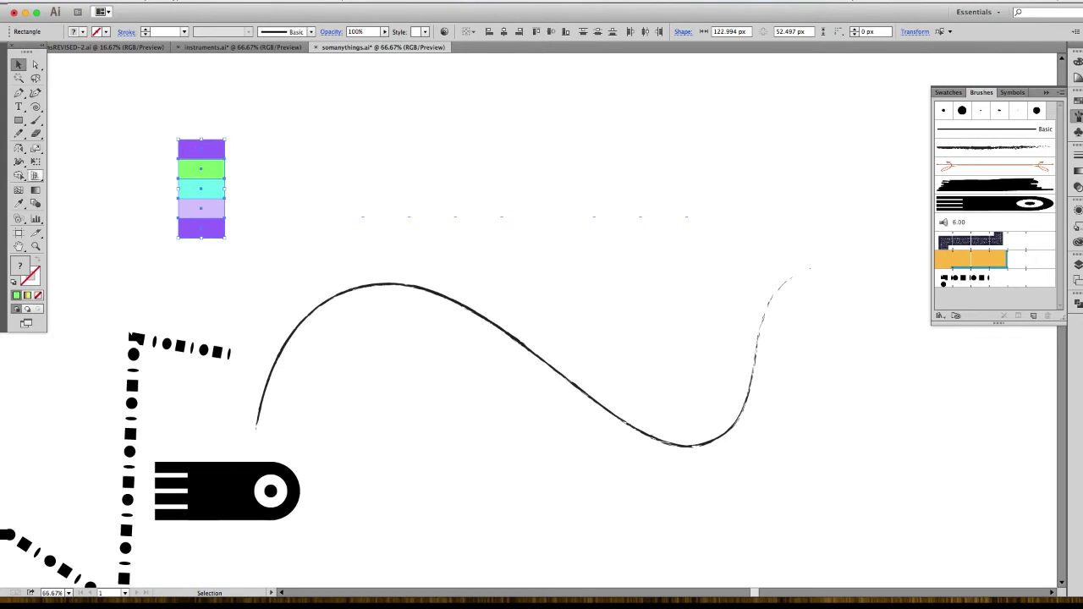
{"action": "left_click_drag", "start_coordinate": [218, 187], "coordinate": [937, 184]}
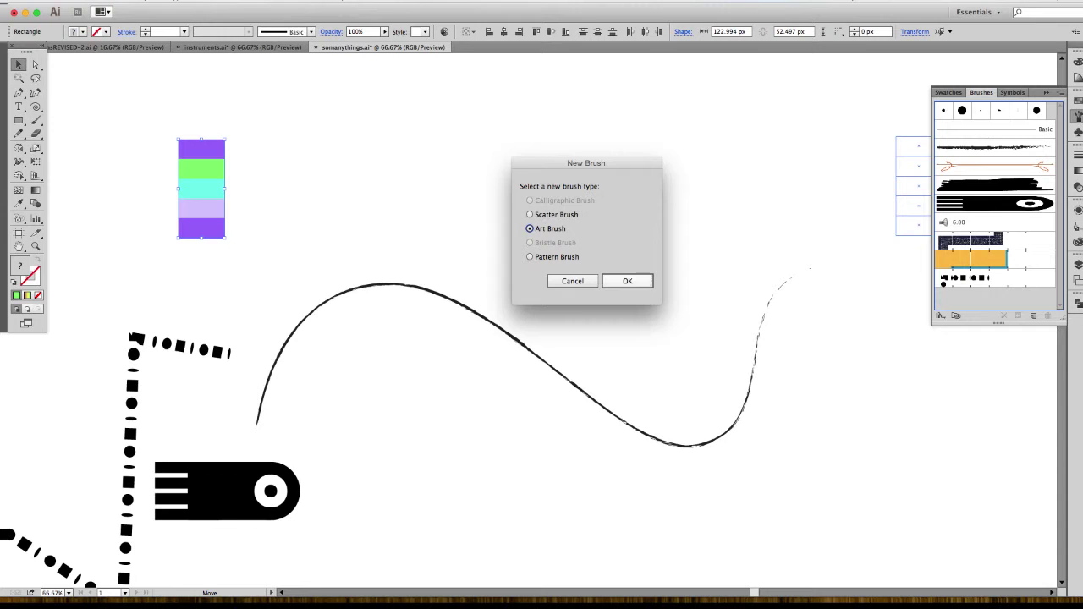
{"action": "key", "text": "Return"}
{"action": "left_click", "coordinate": [875, 405]}
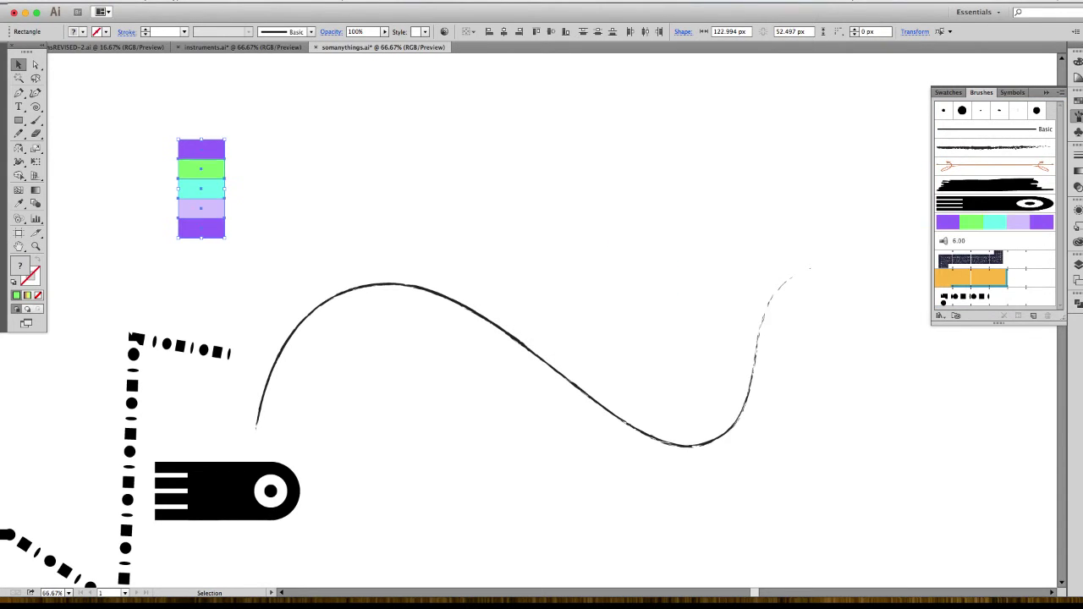
Draw an S-shaped open path with the Pen tool, give it the new striped art brush, and remove its fill.
{"action": "left_click_drag", "start_coordinate": [796, 364], "coordinate": [575, 423]}
{"action": "left_click", "coordinate": [19, 93]}
{"action": "left_click", "coordinate": [233, 216]}
{"action": "left_click_drag", "start_coordinate": [415, 213], "coordinate": [535, 303]}
{"action": "left_click_drag", "start_coordinate": [719, 280], "coordinate": [732, 183]}
{"action": "left_click", "coordinate": [994, 222]}
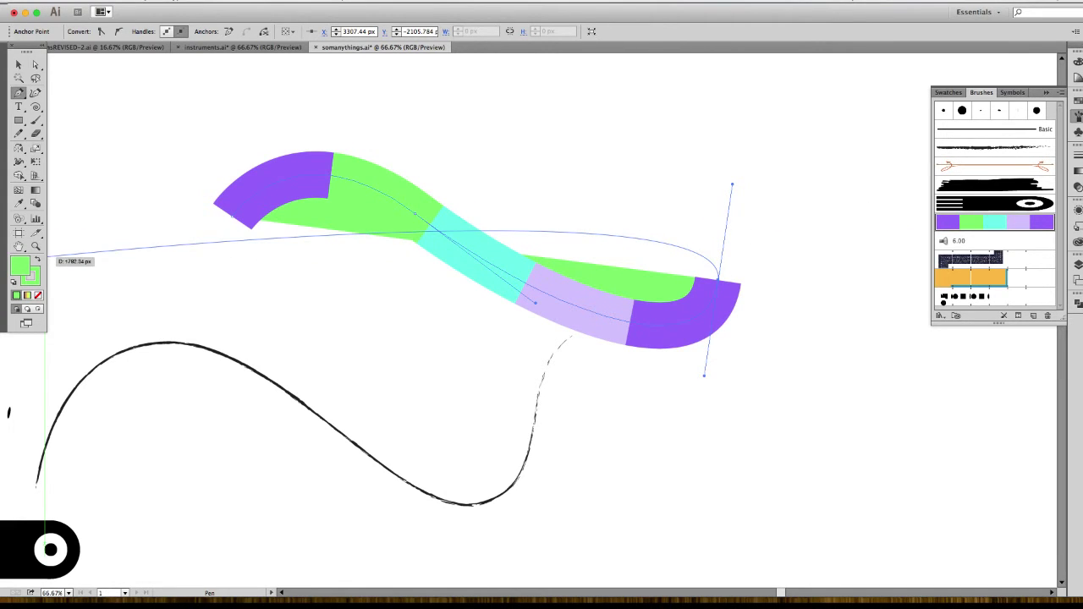
{"action": "left_click", "coordinate": [37, 295]}
{"action": "left_click", "coordinate": [33, 278]}
Create a scatter brush named test from the five stacked rectangles.
{"action": "left_click", "coordinate": [19, 65]}
{"action": "left_click", "coordinate": [161, 144]}
{"action": "left_click_drag", "start_coordinate": [160, 144], "coordinate": [407, 152]}
{"action": "left_click_drag", "start_coordinate": [638, 163], "coordinate": [732, 298]}
{"action": "mouse_move", "coordinate": [167, 147]}
{"action": "left_mouse_down"}
{"action": "mouse_move", "coordinate": [246, 189]}
{"action": "mouse_move", "coordinate": [293, 325]}
{"action": "left_mouse_up"}
{"action": "left_click_drag", "start_coordinate": [372, 292], "coordinate": [299, 291]}
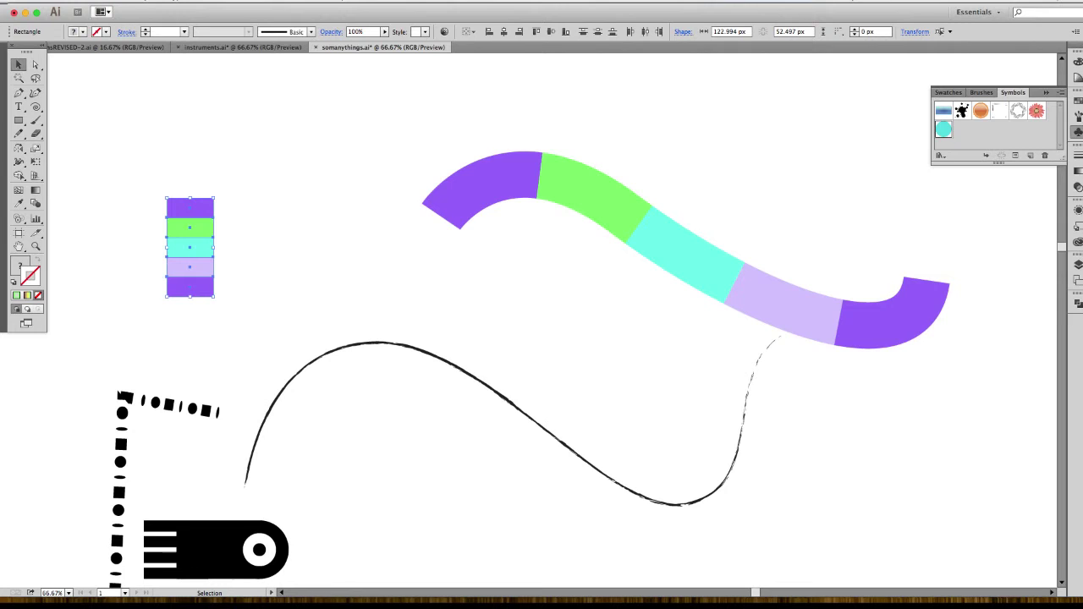
{"action": "left_click", "coordinate": [1077, 116]}
{"action": "left_click_drag", "start_coordinate": [189, 248], "coordinate": [991, 254]}
{"action": "key", "text": "Return"}
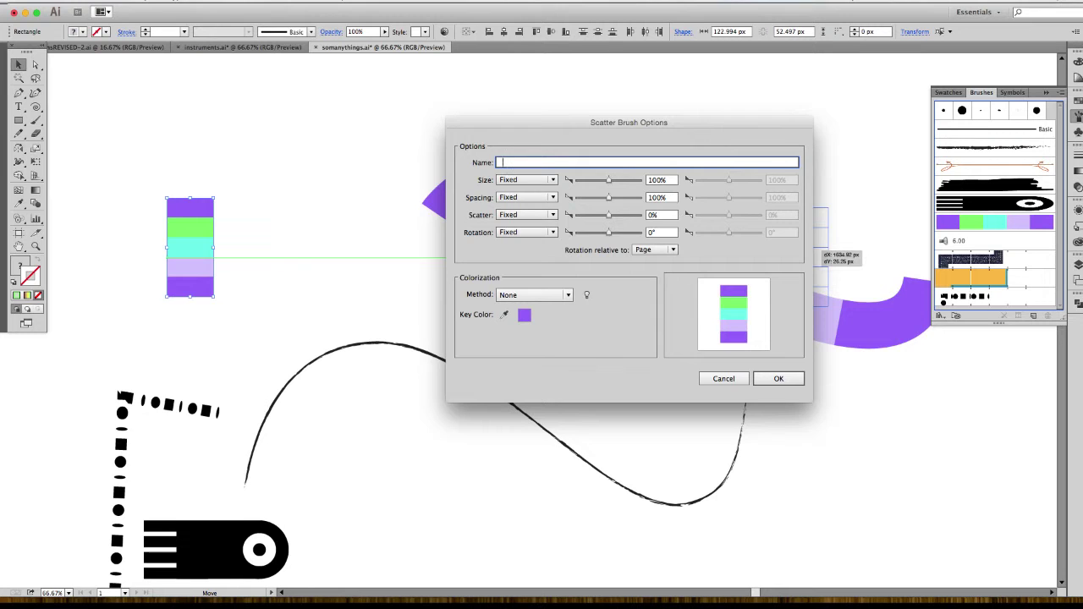
{"action": "type", "text": "test"}
{"action": "key", "text": "Return"}
Draw a gentle wavy path above the stack with the Pen tool and apply the test scatter brush to it.
{"action": "left_click", "coordinate": [19, 93]}
{"action": "left_click", "coordinate": [177, 116]}
{"action": "left_click_drag", "start_coordinate": [297, 125], "coordinate": [366, 104]}
{"action": "left_click_drag", "start_coordinate": [446, 103], "coordinate": [478, 115]}
{"action": "scroll", "coordinate": [995, 206], "scroll_direction": "down", "scroll_amount": 2}
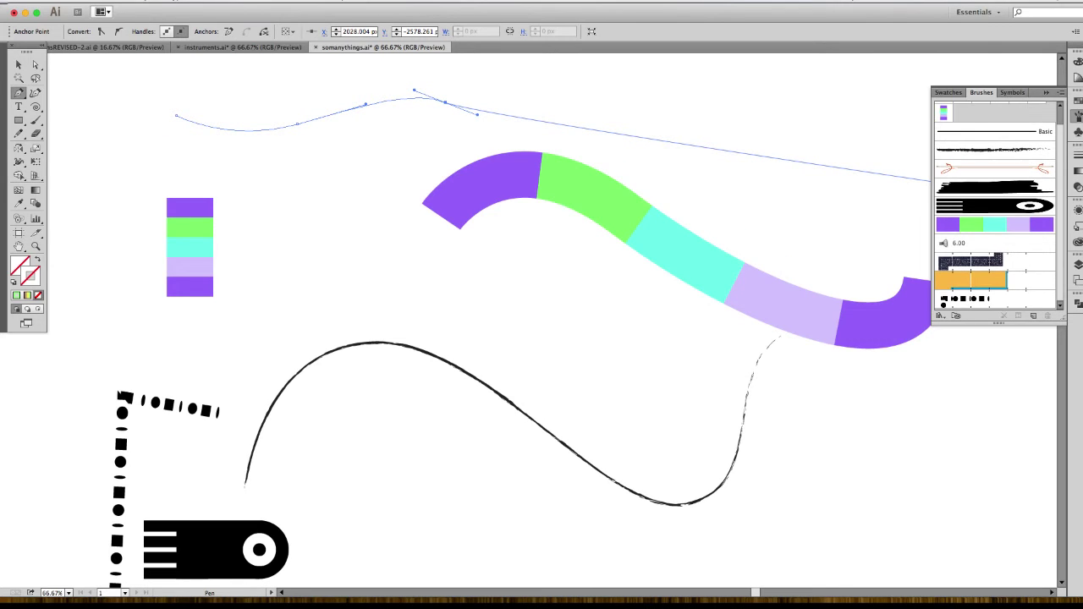
{"action": "scroll", "coordinate": [995, 207], "scroll_direction": "up", "scroll_amount": 1}
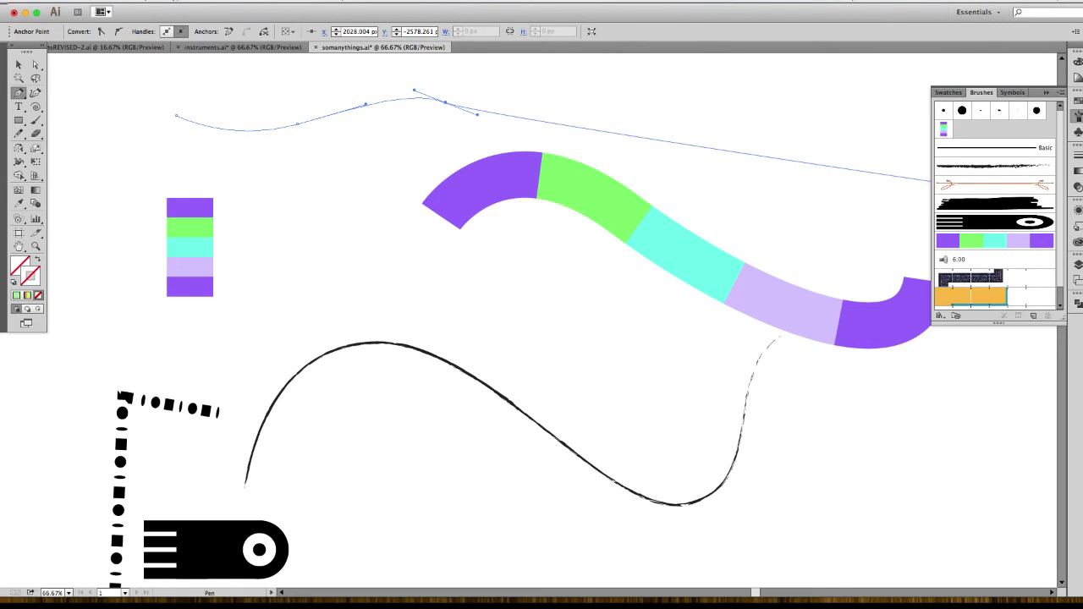
{"action": "left_click", "coordinate": [944, 129]}
{"action": "scroll", "coordinate": [542, 254], "scroll_direction": "up", "scroll_amount": 4}
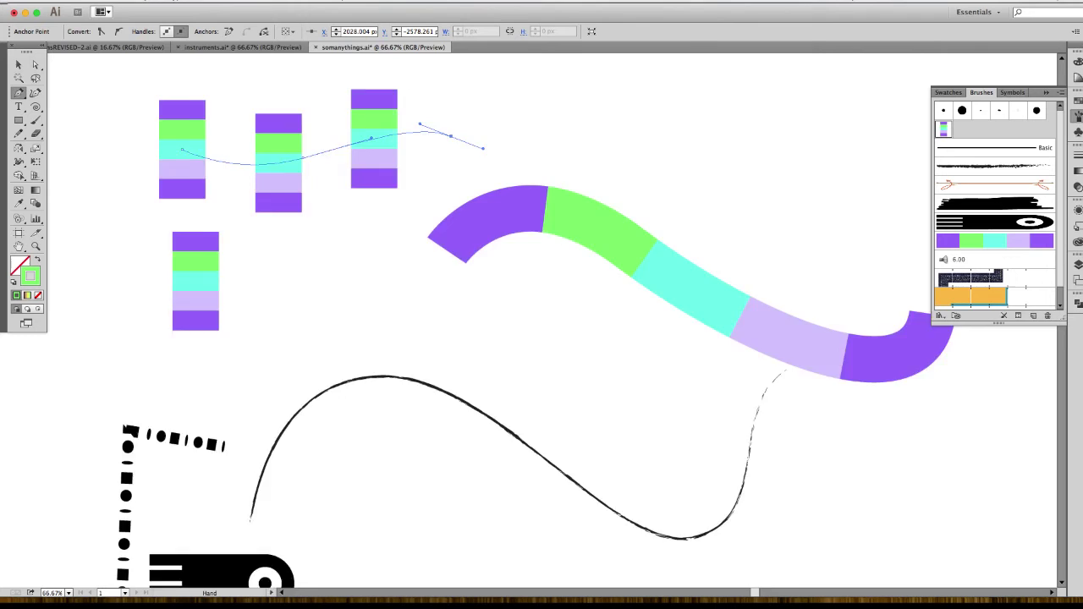
Move the scatter-brushed wavy path up and to the left, farther away from the original stack.
{"action": "left_click", "coordinate": [18, 64]}
{"action": "scroll", "coordinate": [542, 338], "scroll_direction": "up", "scroll_amount": 3}
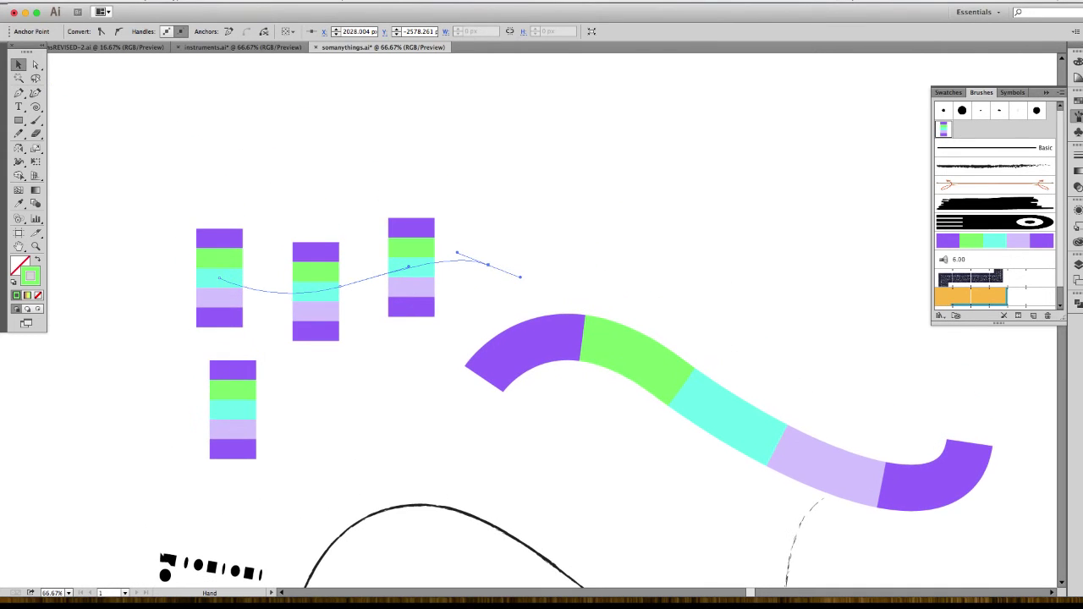
{"action": "left_click", "coordinate": [356, 169]}
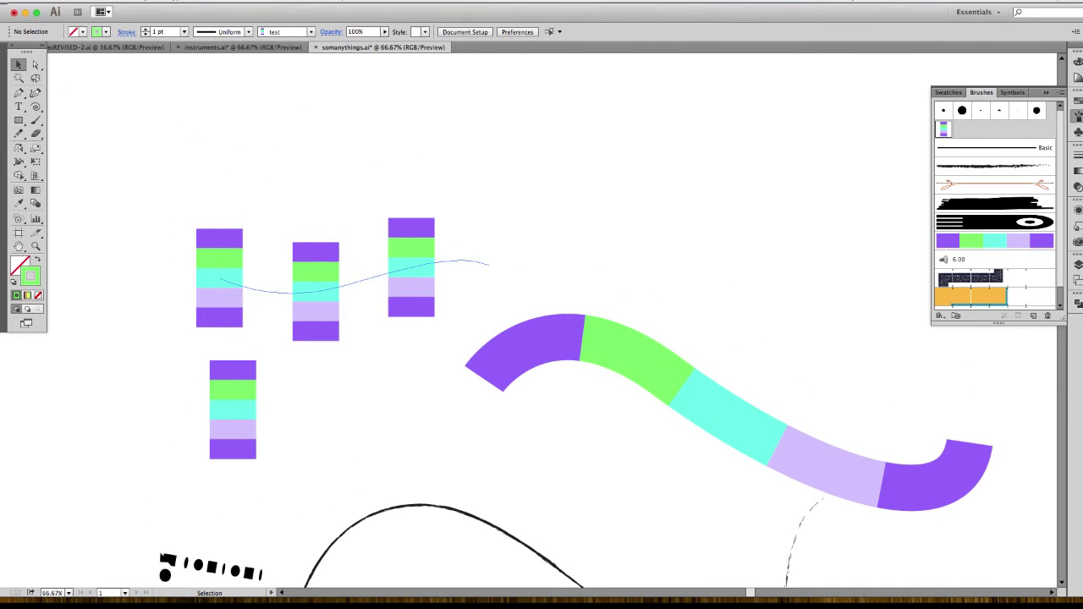
{"action": "mouse_move", "coordinate": [335, 288]}
{"action": "left_mouse_down"}
{"action": "mouse_move", "coordinate": [195, 171]}
{"action": "mouse_move", "coordinate": [248, 218]}
{"action": "left_mouse_up"}
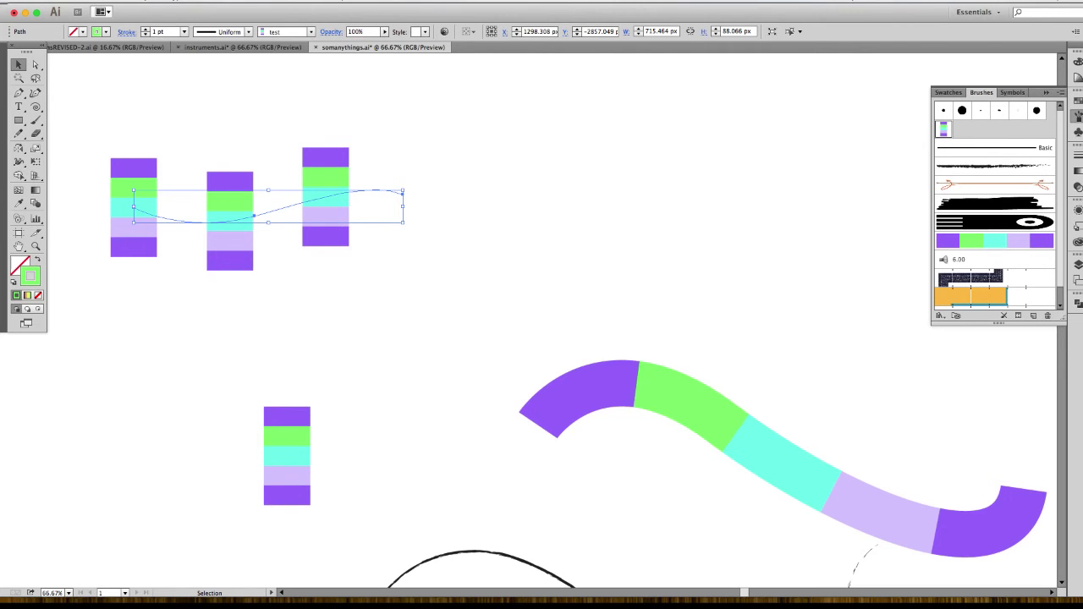
Try a size of 265% for the test scatter brush on the wavy path.
{"action": "double_click", "coordinate": [944, 130]}
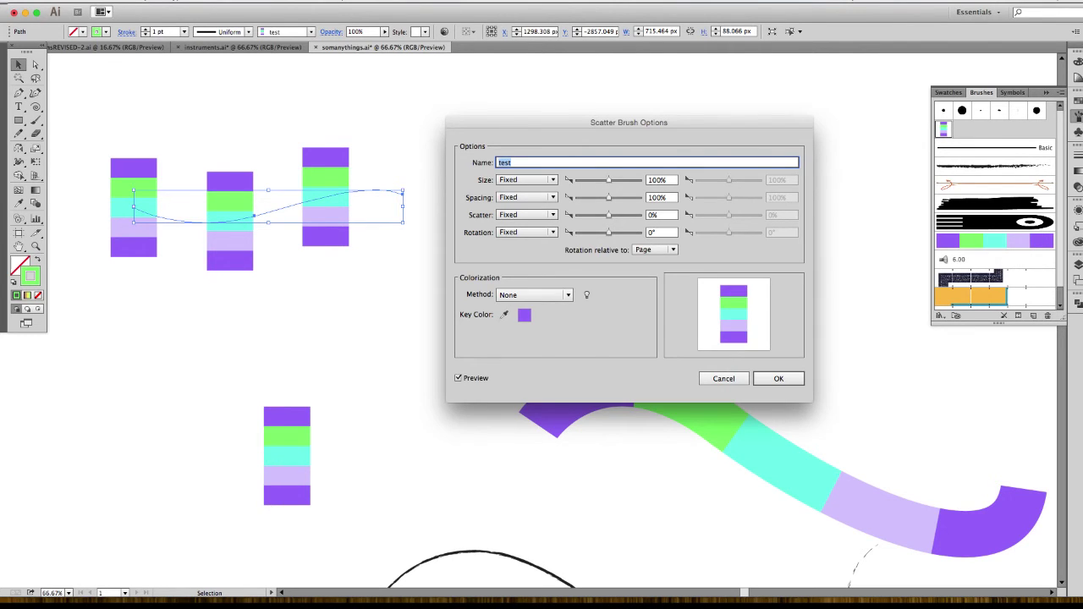
{"action": "key", "text": "Tab"}
{"action": "type", "text": "265%"}
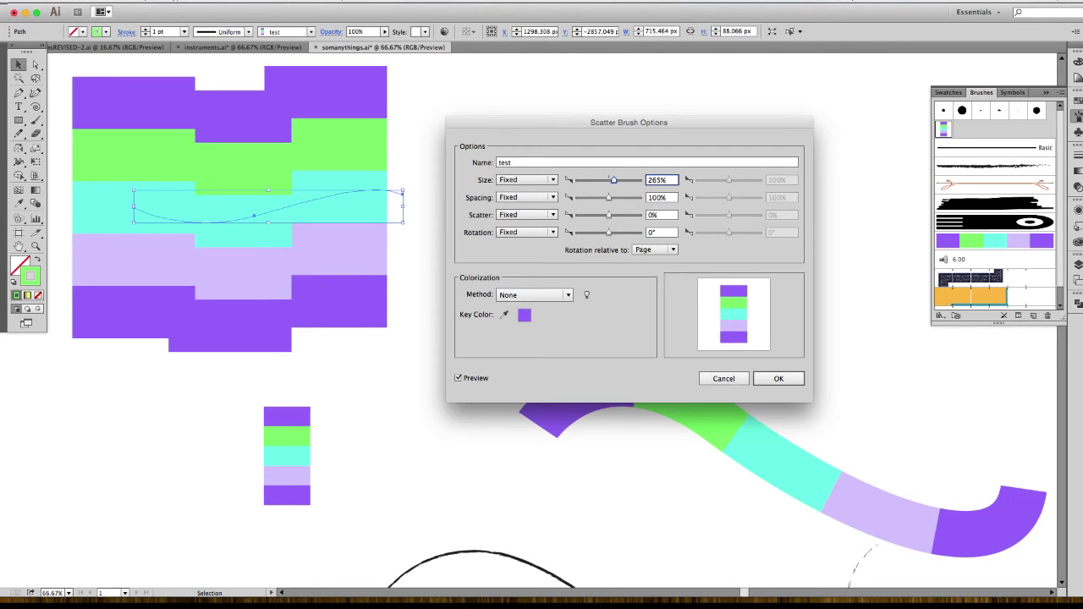
{"action": "left_click_drag", "start_coordinate": [613, 181], "coordinate": [615, 180]}
{"action": "left_click", "coordinate": [724, 378]}
Set the striped art brush's stroke direction to left-to-right across the artwork and apply the change to the existing S-curve.
{"action": "mouse_move", "coordinate": [609, 338]}
{"action": "left_mouse_down"}
{"action": "mouse_move", "coordinate": [424, 329]}
{"action": "mouse_move", "coordinate": [441, 331]}
{"action": "left_mouse_up"}
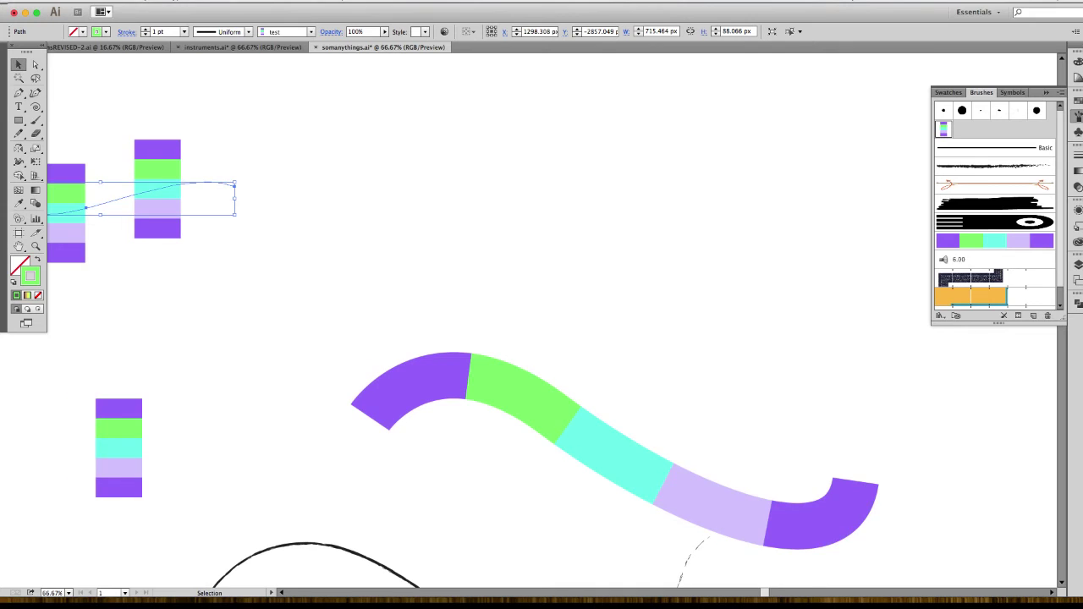
{"action": "key", "text": "p"}
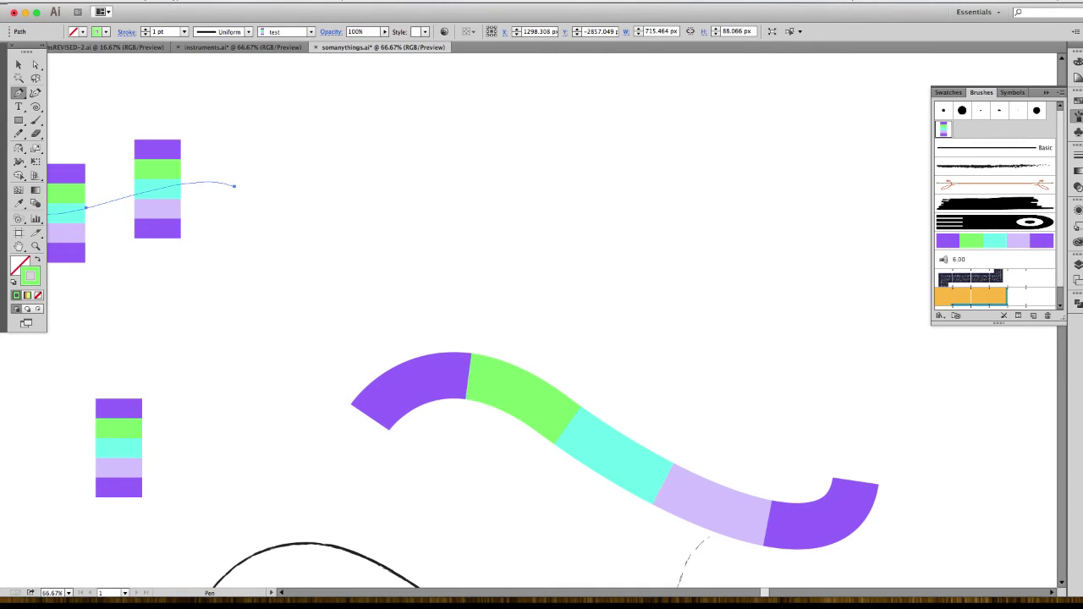
{"action": "key", "text": "v"}
{"action": "left_click_drag", "start_coordinate": [487, 330], "coordinate": [587, 569]}
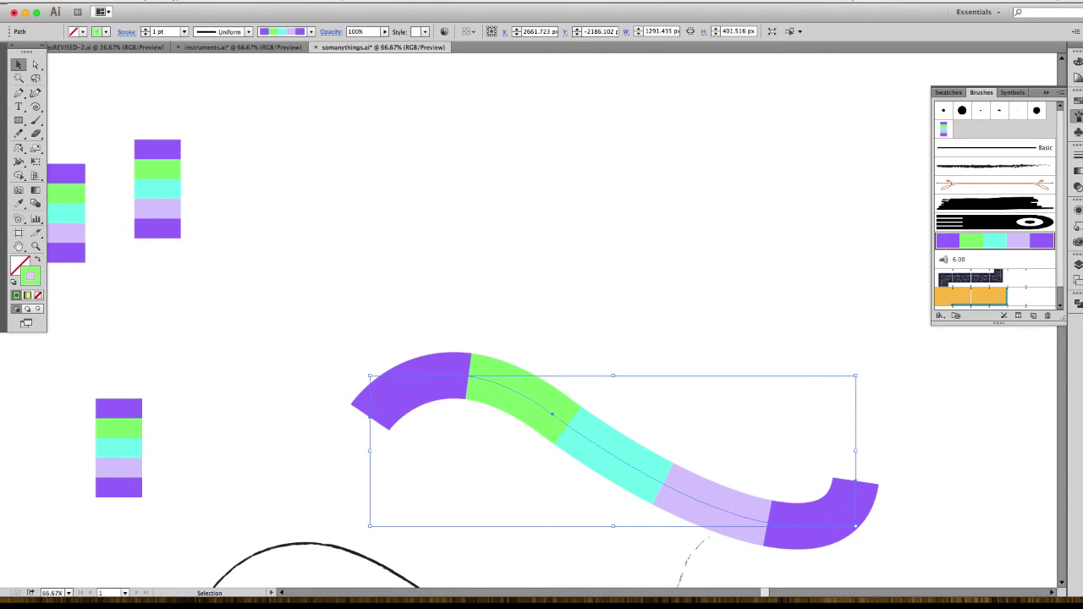
{"action": "double_click", "coordinate": [984, 241]}
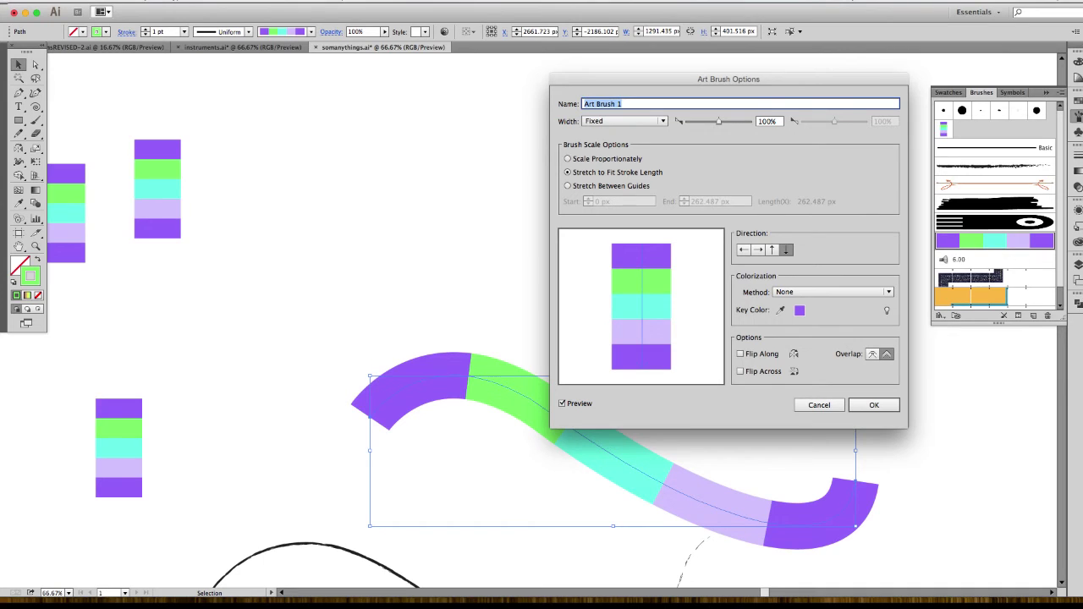
{"action": "left_click", "coordinate": [758, 250]}
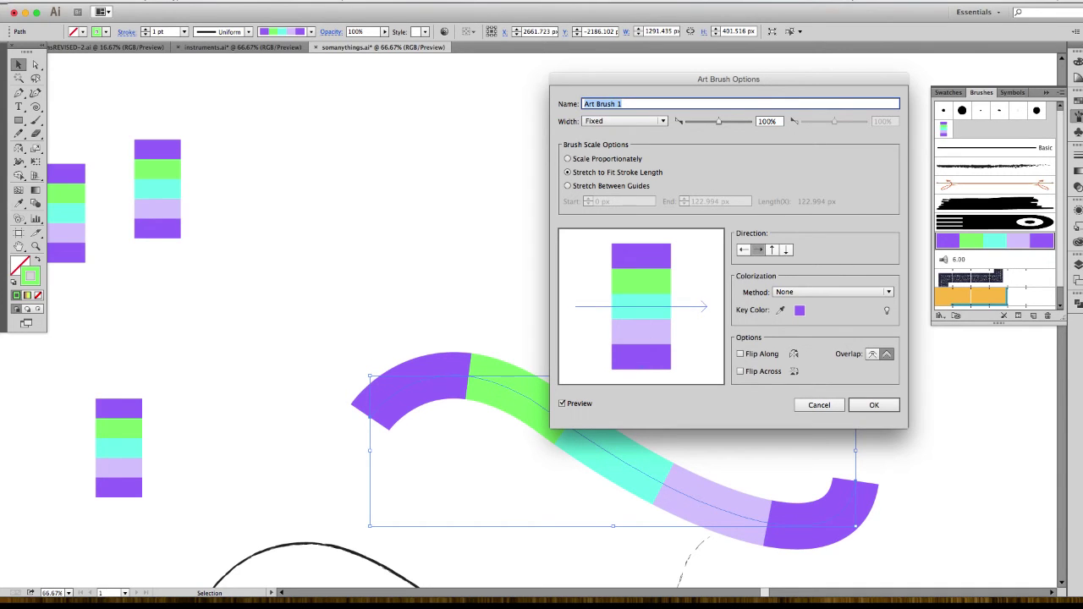
{"action": "left_click", "coordinate": [874, 405]}
{"action": "left_click", "coordinate": [710, 274]}
{"action": "left_click_drag", "start_coordinate": [710, 274], "coordinate": [683, 223]}
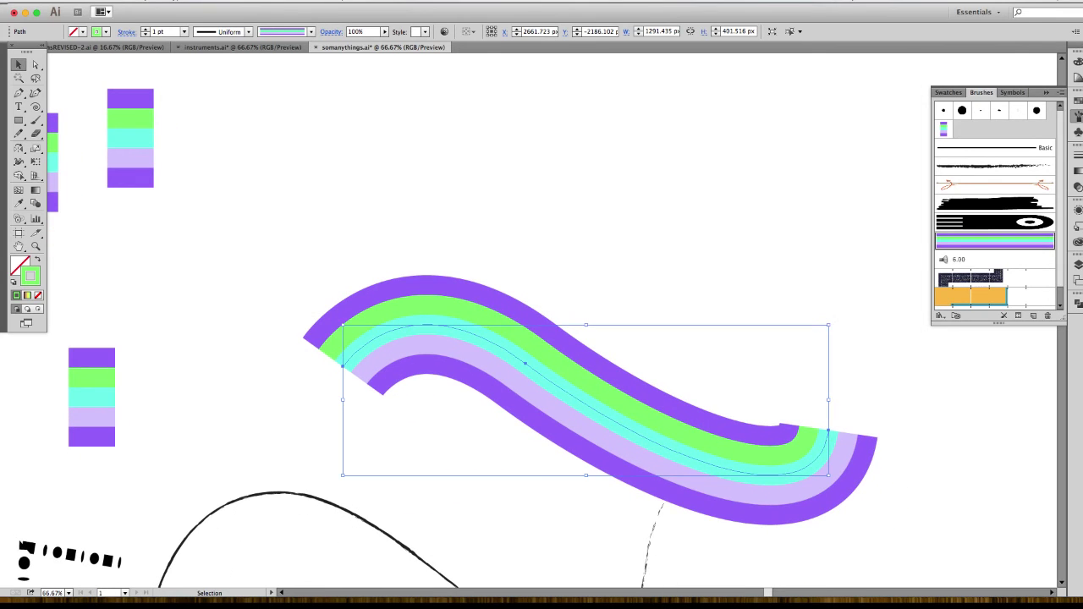
Reshape the striped S-curve by moving its end anchors outward, raising the middle anchor and swinging its direction handle upward.
{"action": "left_click", "coordinate": [245, 153]}
{"action": "left_click_drag", "start_coordinate": [584, 398], "coordinate": [531, 357]}
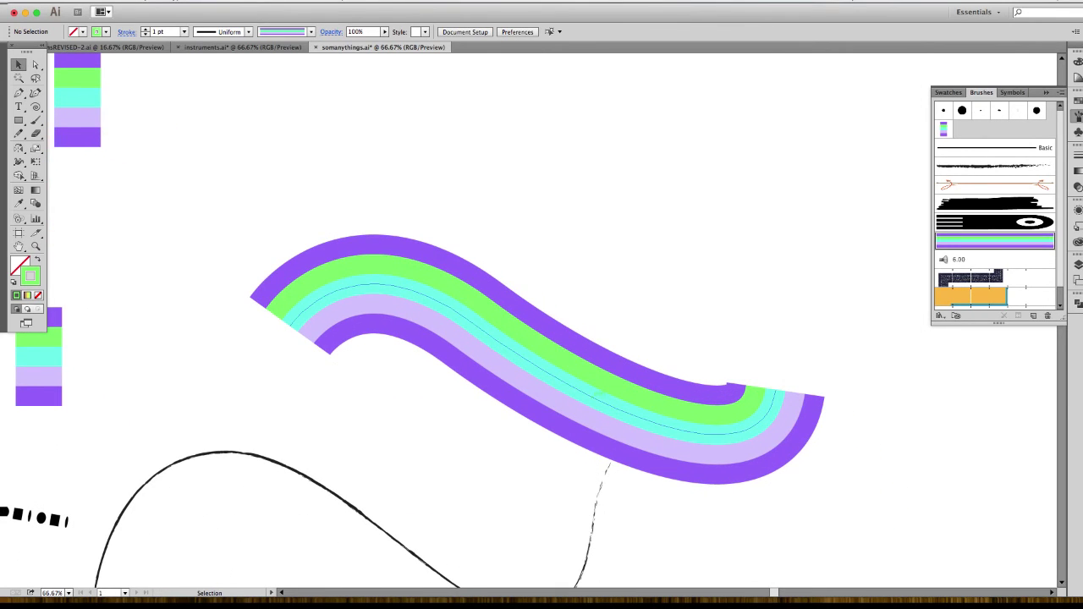
{"action": "left_click", "coordinate": [535, 365]}
{"action": "key", "text": "a"}
{"action": "left_click_drag", "start_coordinate": [267, 205], "coordinate": [331, 374]}
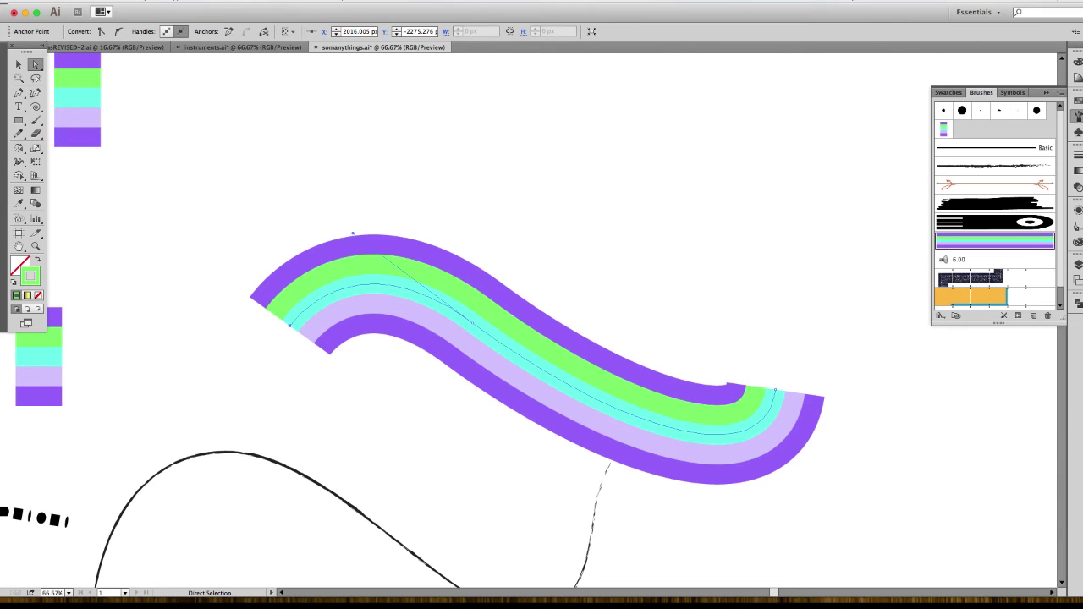
{"action": "left_click_drag", "start_coordinate": [290, 325], "coordinate": [184, 365]}
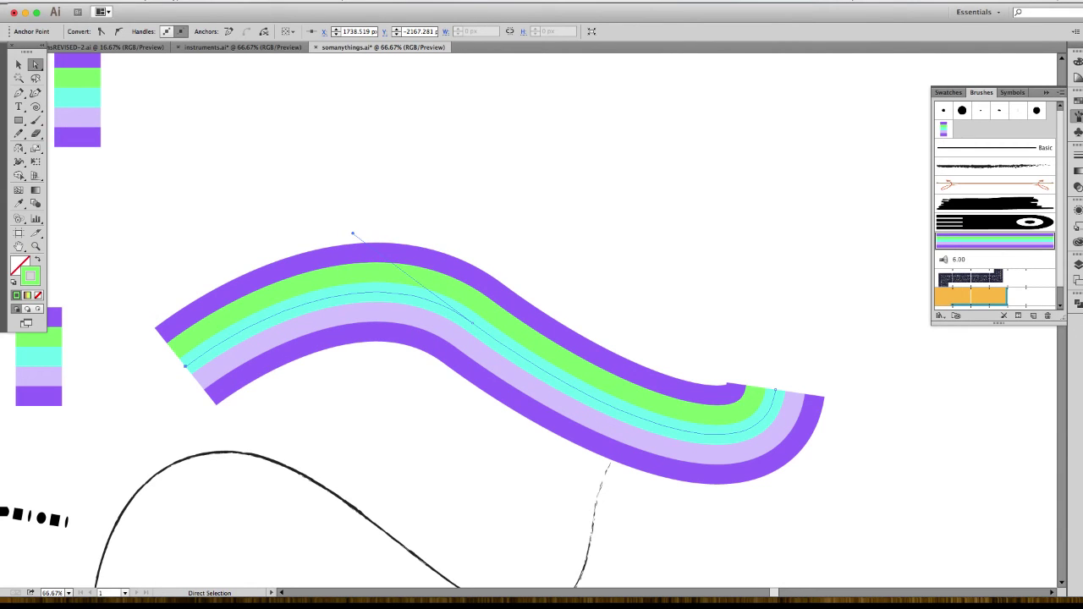
{"action": "left_click_drag", "start_coordinate": [472, 321], "coordinate": [472, 251]}
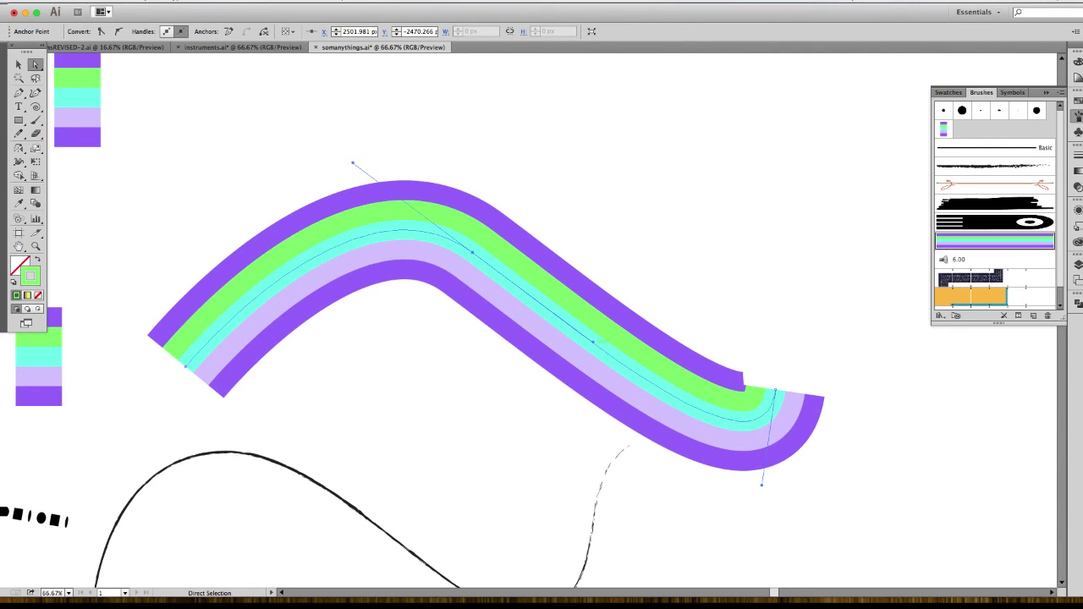
{"action": "mouse_move", "coordinate": [592, 341]}
{"action": "left_mouse_down"}
{"action": "mouse_move", "coordinate": [610, 254]}
{"action": "mouse_move", "coordinate": [582, 109]}
{"action": "mouse_move", "coordinate": [597, 107]}
{"action": "left_mouse_up"}
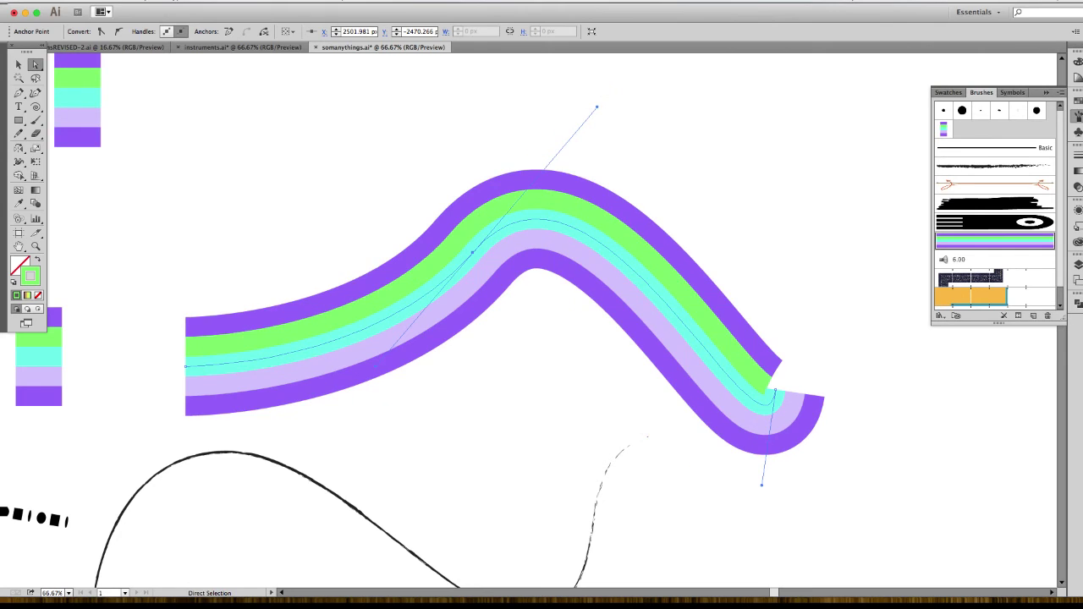
{"action": "left_click_drag", "start_coordinate": [774, 391], "coordinate": [853, 386]}
Try the test scatter brush on the reshaped curve and switch it back to the striped art brush.
{"action": "double_click", "coordinate": [944, 129]}
{"action": "left_click", "coordinate": [724, 379]}
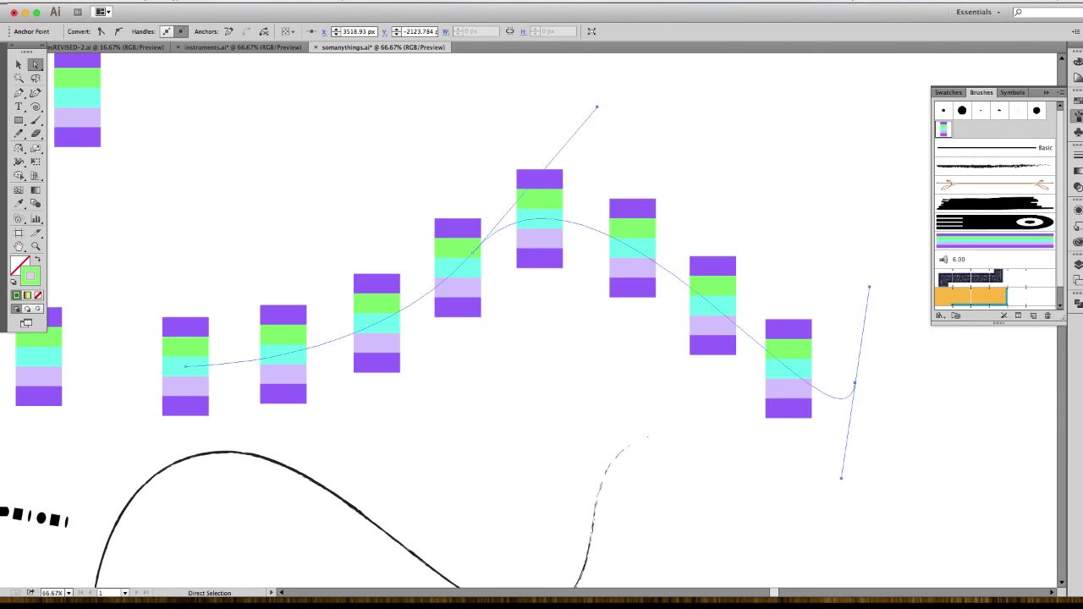
{"action": "left_click", "coordinate": [994, 241]}
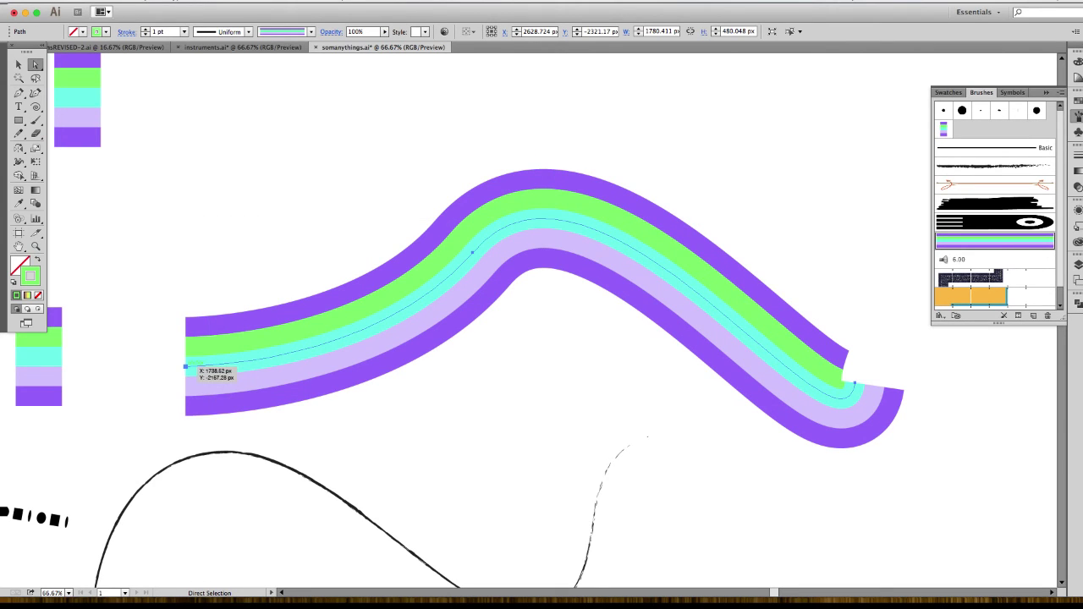
Try a round cap and a round join on the striped curve's stroke.
{"action": "left_click", "coordinate": [185, 367]}
{"action": "scroll", "coordinate": [190, 365], "scroll_direction": "left", "scroll_amount": 5}
{"action": "left_click", "coordinate": [1077, 155]}
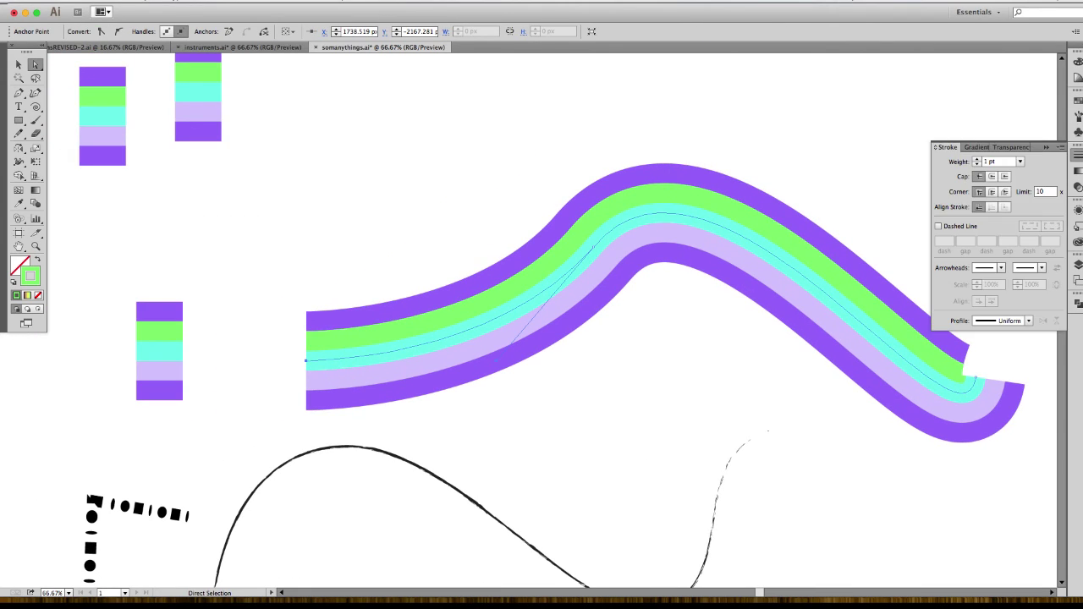
{"action": "left_click", "coordinate": [992, 176]}
{"action": "left_click", "coordinate": [992, 192]}
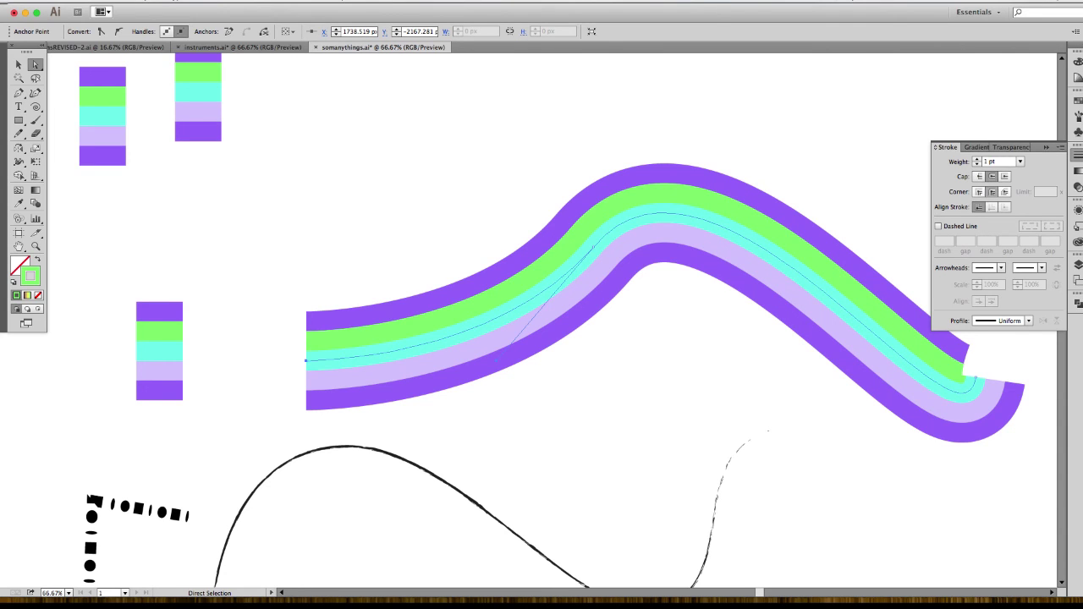
Undo the cap, join, brush and anchor changes to restore the original S-curve.
{"action": "scroll", "coordinate": [569, 302], "scroll_direction": "right", "scroll_amount": 5}
{"action": "left_click_drag", "start_coordinate": [541, 305], "coordinate": [534, 324]}
{"action": "key", "text": "super+z"}
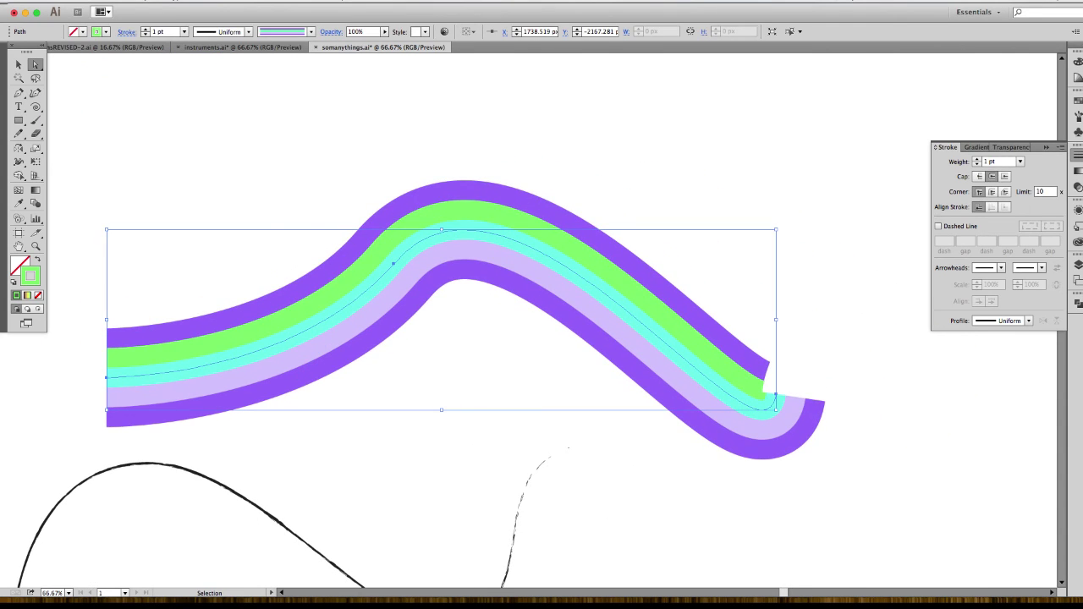
{"action": "key", "text": "super+z"}
{"action": "key", "text": "super+z"}
{"action": "key", "text": "super+z"}
{"action": "key", "text": "super+z"}
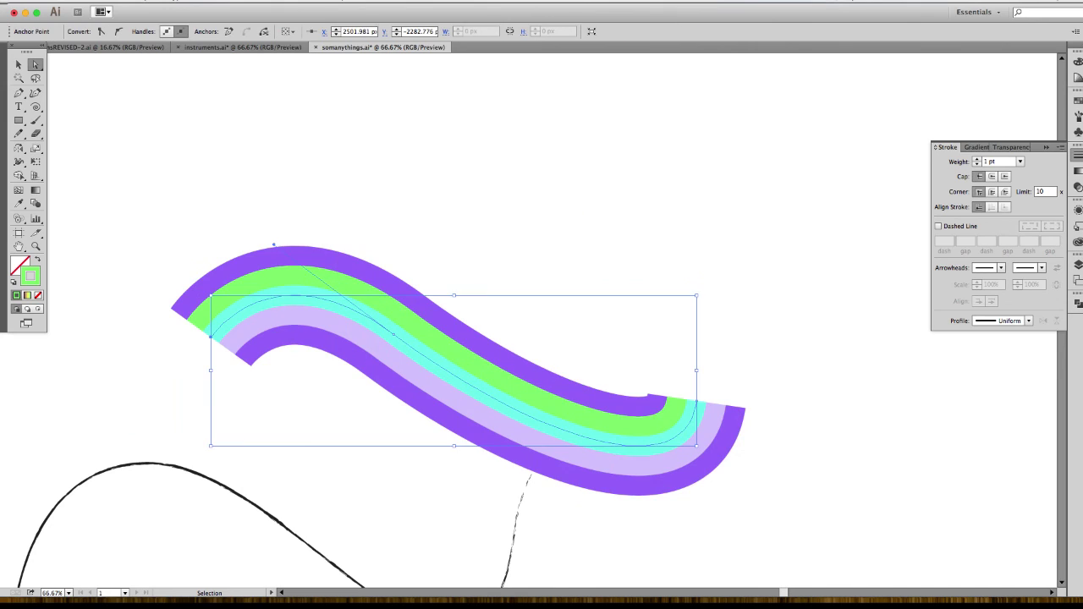
Return to the area around the original stack and activate the Ellipse tool.
{"action": "left_click", "coordinate": [19, 65]}
{"action": "left_click_drag", "start_coordinate": [296, 279], "coordinate": [724, 292]}
{"action": "key", "text": "space"}
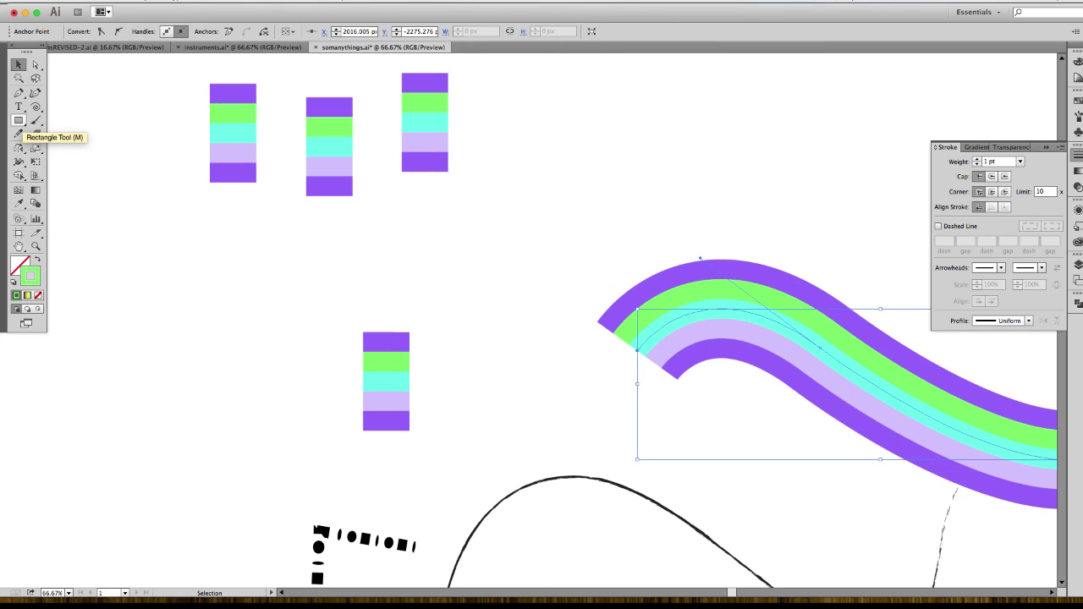
{"action": "left_click_drag", "start_coordinate": [19, 120], "coordinate": [59, 144]}
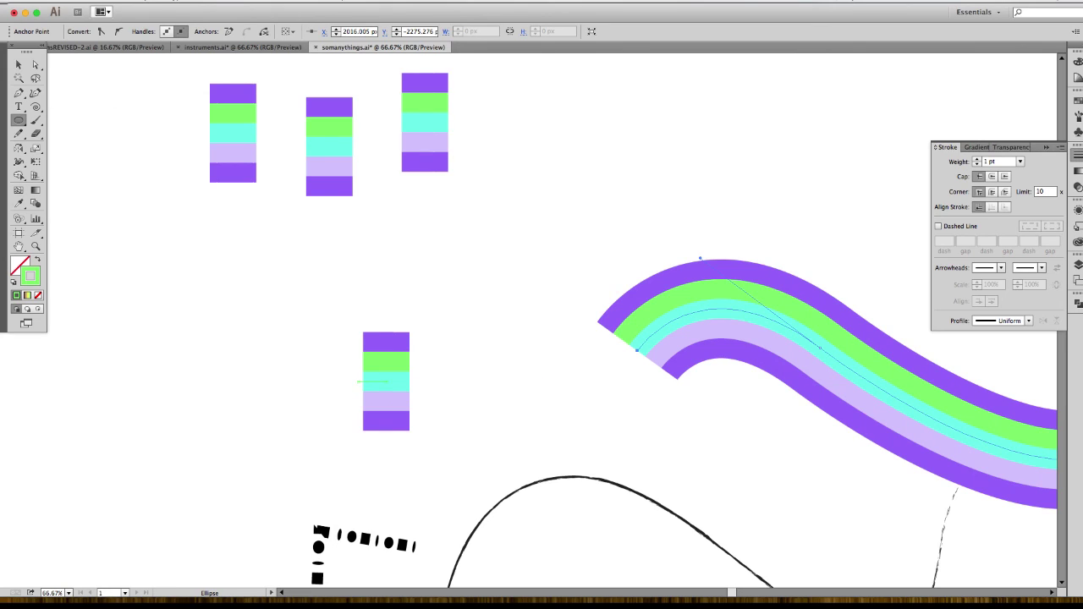